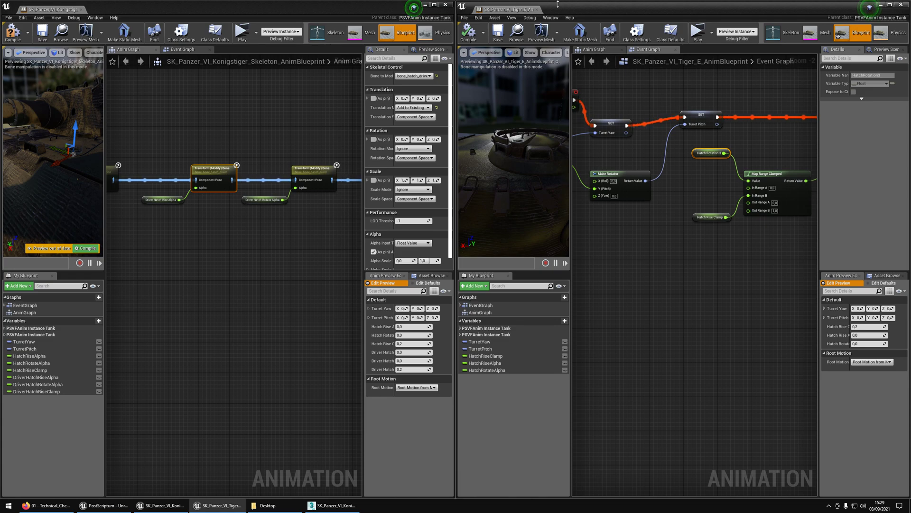
Compare the event graphs and anim graphs of the Konigstiger and Tiger E animation blueprints
left_click(24, 313)
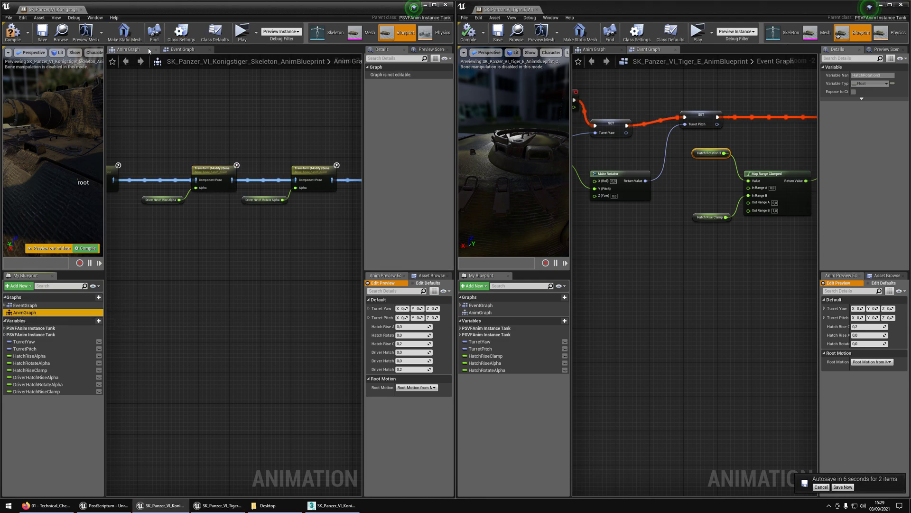
left_click(684, 383)
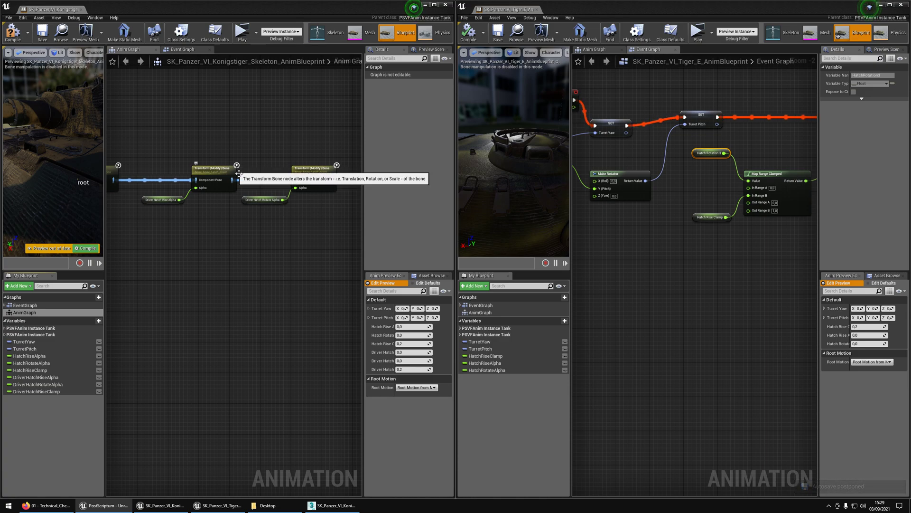
scroll(609, 234, "down", 5)
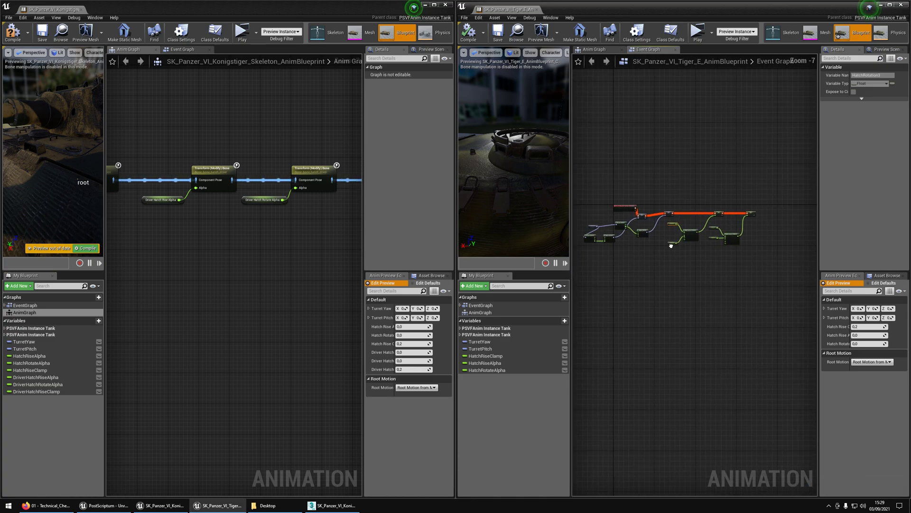
left_click_drag(644, 73, 756, 244)
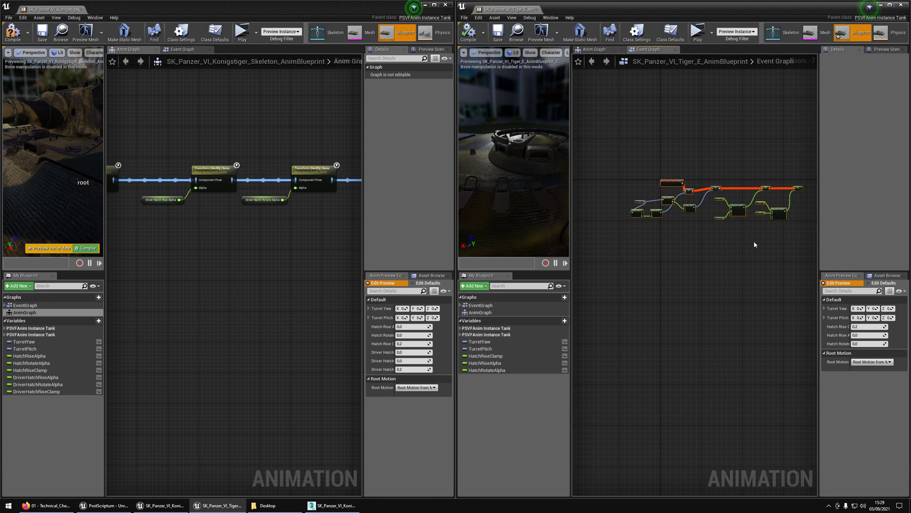
left_click(183, 49)
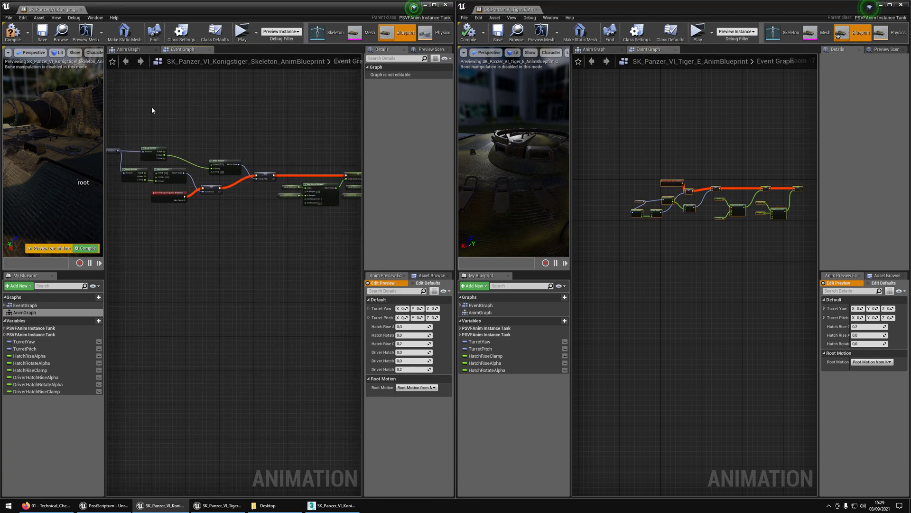
left_click(595, 49)
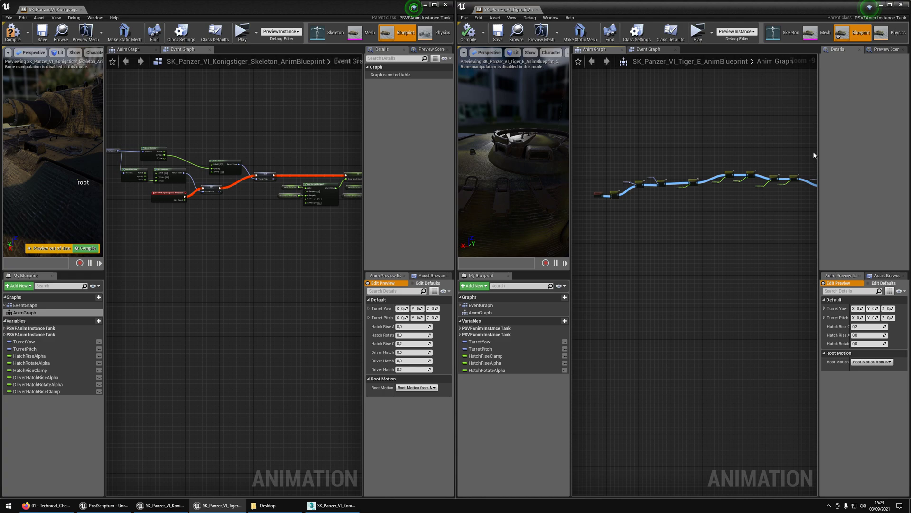
left_click(126, 50)
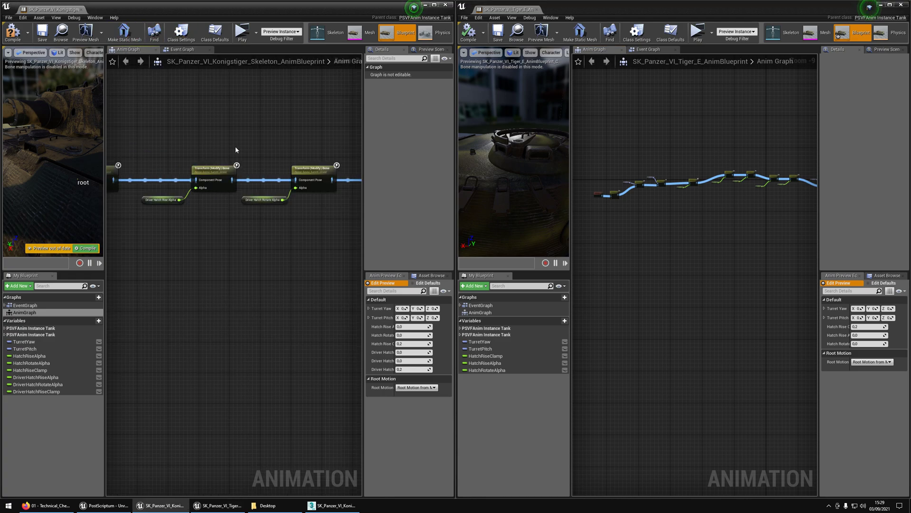
Enlarge the Konigstiger animation blueprint window and inspect the turret and driver hatches on the preview mesh
double_click(417, 6)
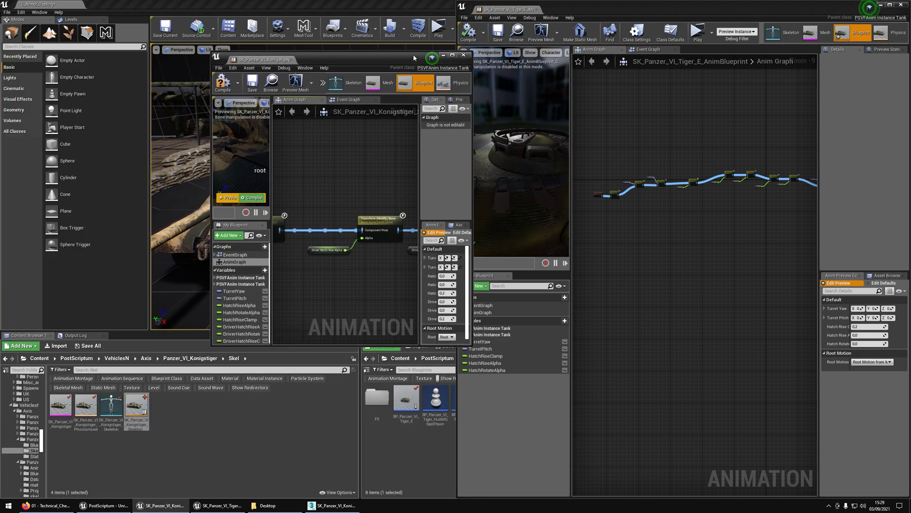
mouse_move(122, 119)
right_mouse_down()
mouse_move(106, 138)
mouse_move(114, 95)
mouse_move(124, 104)
mouse_move(103, 186)
right_mouse_up()
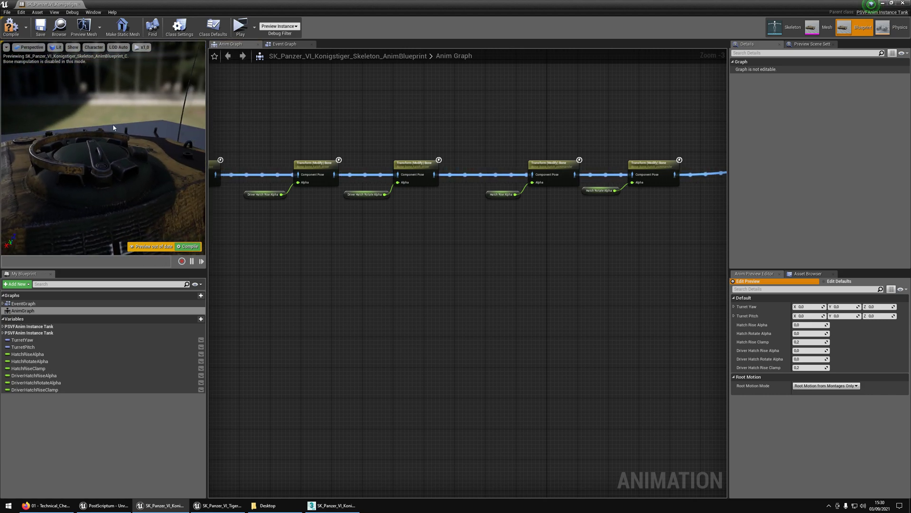
mouse_move(124, 153)
right_mouse_down()
mouse_move(102, 157)
mouse_move(112, 175)
mouse_move(124, 153)
mouse_move(98, 126)
mouse_move(124, 151)
mouse_move(122, 176)
mouse_move(133, 167)
mouse_move(95, 152)
right_mouse_up()
left_click_drag(83, 137, 123, 161)
Switch to 3ds Max and examine the position and axes of the bone_hatch_driver helper on the driver's hatch
key("alt+Tab")
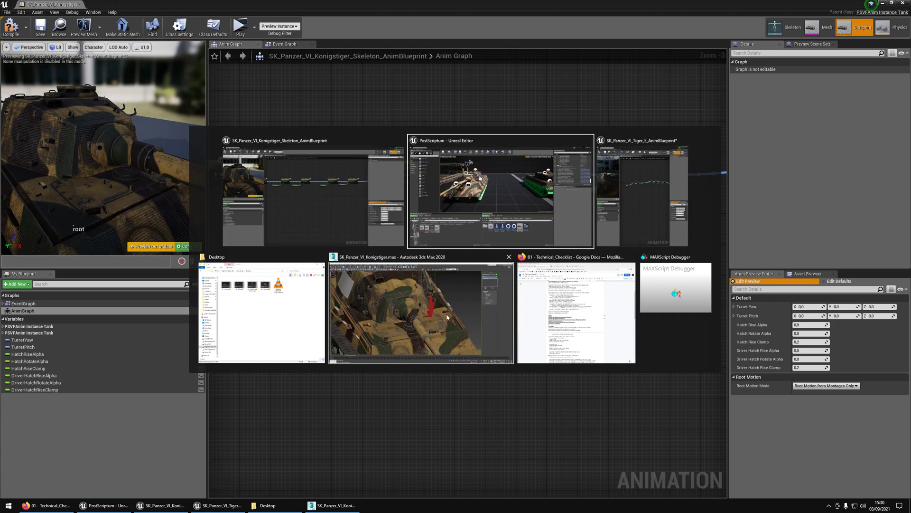
left_click(392, 331)
scroll(398, 247, "up", 10)
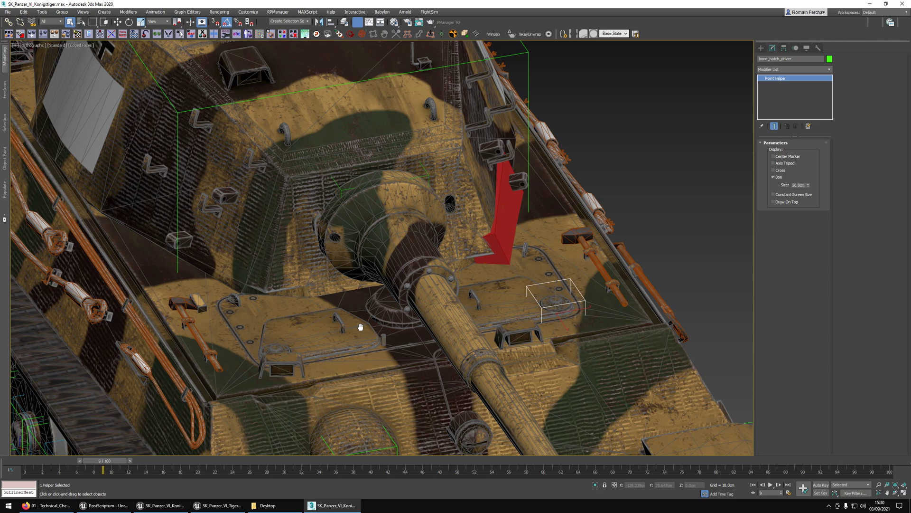
scroll(397, 247, "down", 5)
scroll(622, 204, "up", 4)
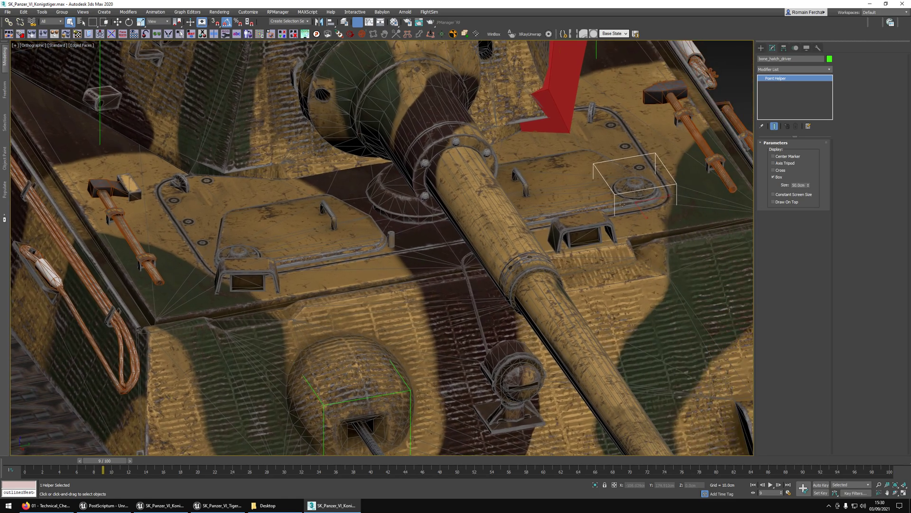
key("w")
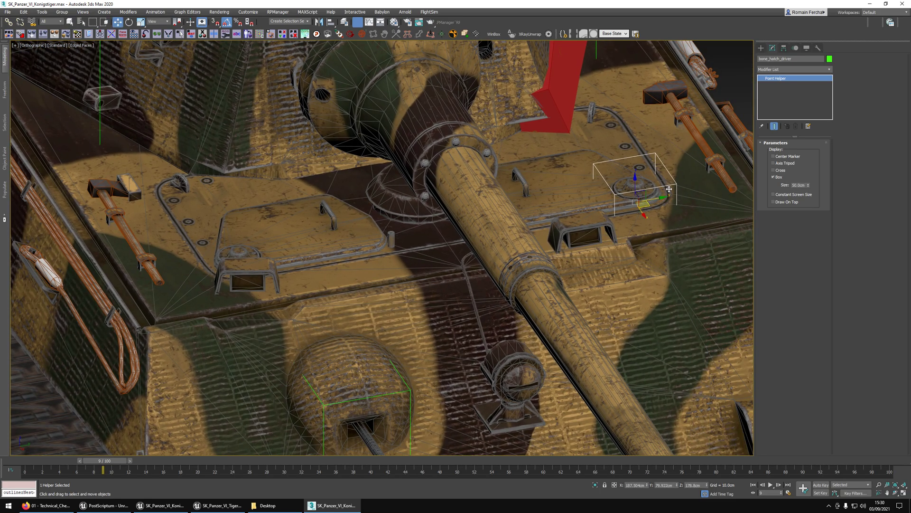
mouse_move(636, 180)
left_mouse_down()
mouse_move(638, 167)
mouse_move(639, 175)
left_mouse_up()
right_click(639, 175)
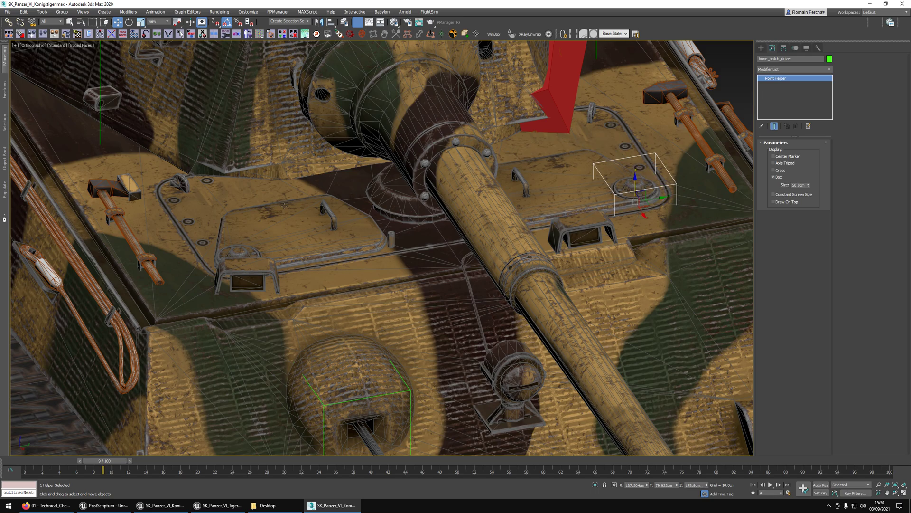
Inspect the second front hull hatch and the turret roof hatch of the Konigstiger model from several angles
scroll(338, 246, "down", 6)
middle_click_drag(338, 247, 367, 238, "alt")
scroll(367, 237, "up", 3)
middle_click_drag(514, 243, 326, 267, "alt")
scroll(325, 267, "up", 5)
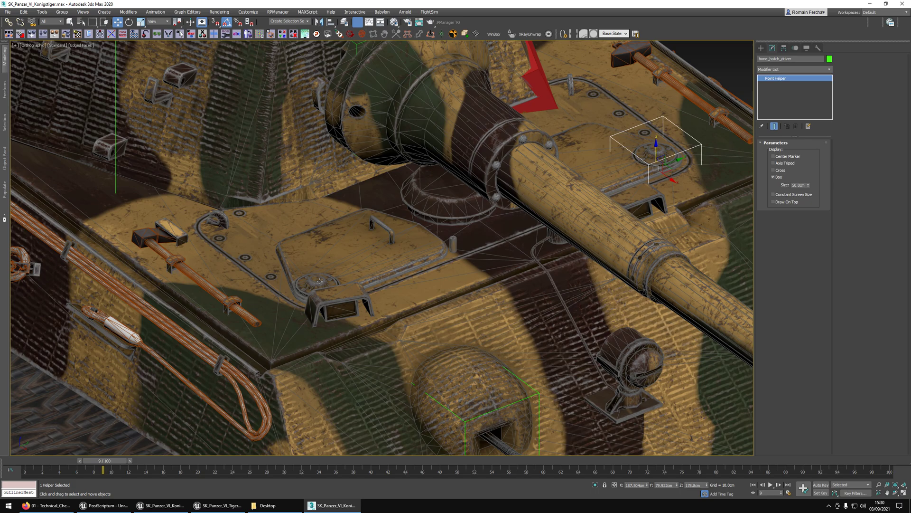
scroll(379, 228, "down", 5)
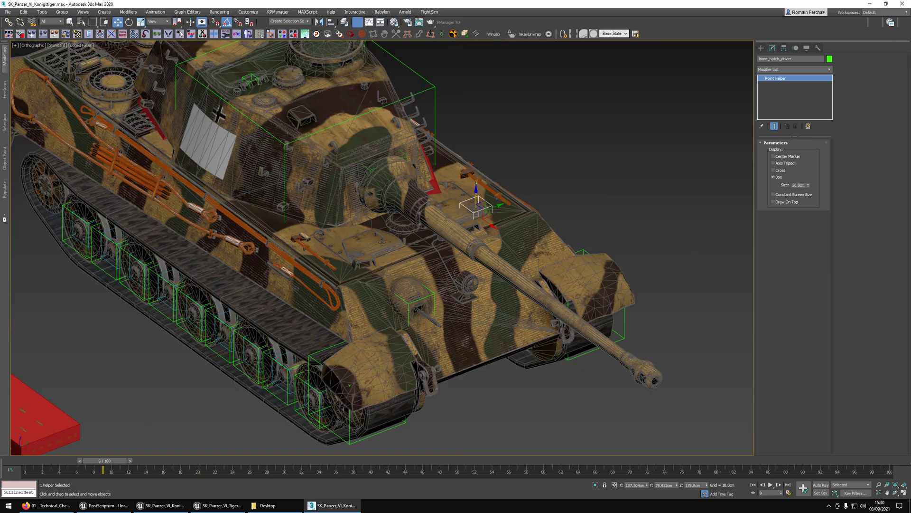
middle_click_drag(379, 229, 348, 308, "alt")
scroll(350, 307, "up", 2)
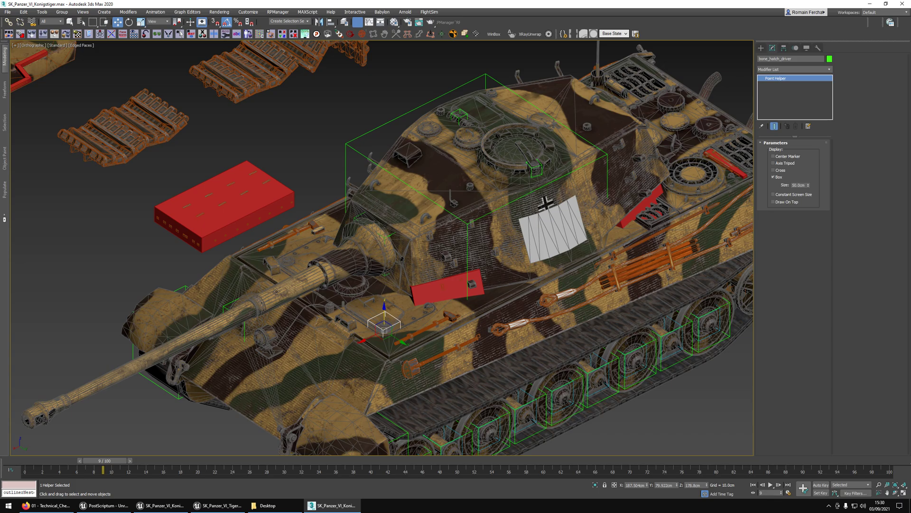
Switch back to the Konigstiger animation blueprint and examine the commander hatch's Transform (Modify) Bone nodes with their alpha variables
key("alt+Tab")
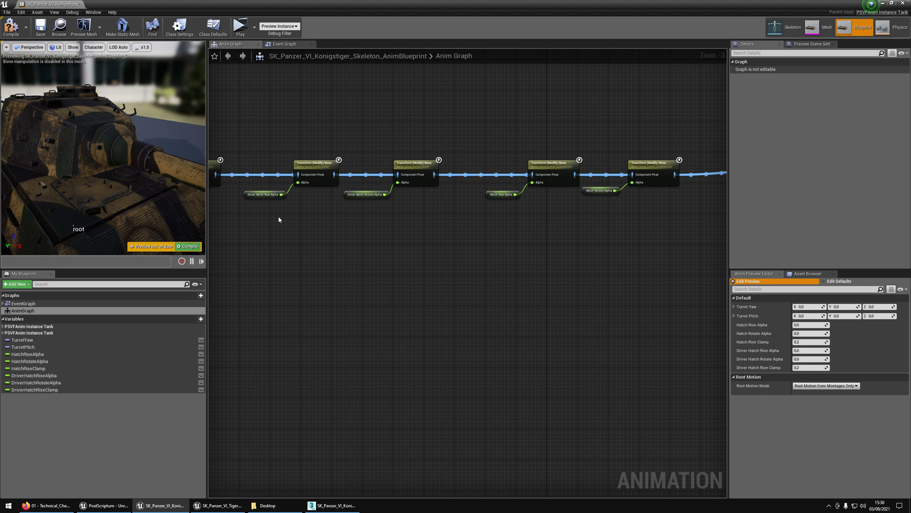
right_click_drag(279, 220, 425, 227)
scroll(366, 239, "down", 2)
scroll(436, 216, "up", 3)
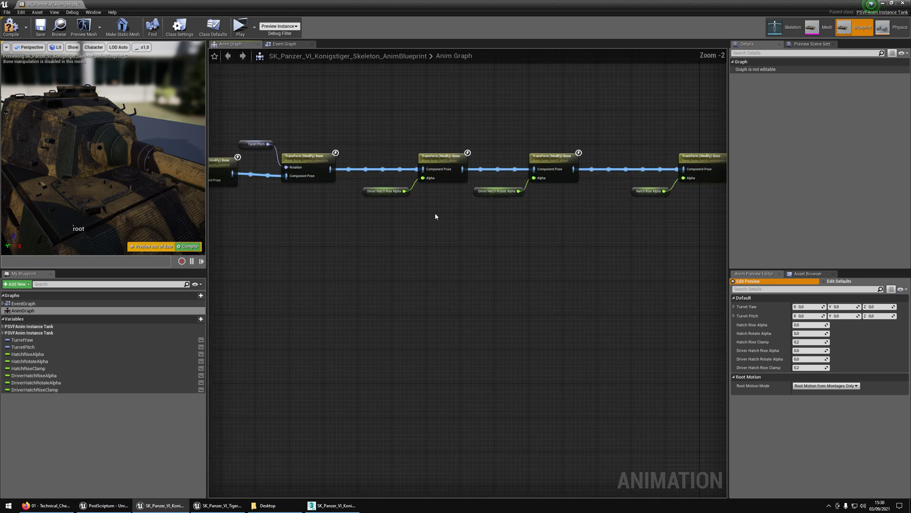
scroll(422, 194, "up", 1)
right_click_drag(359, 220, 31, 222)
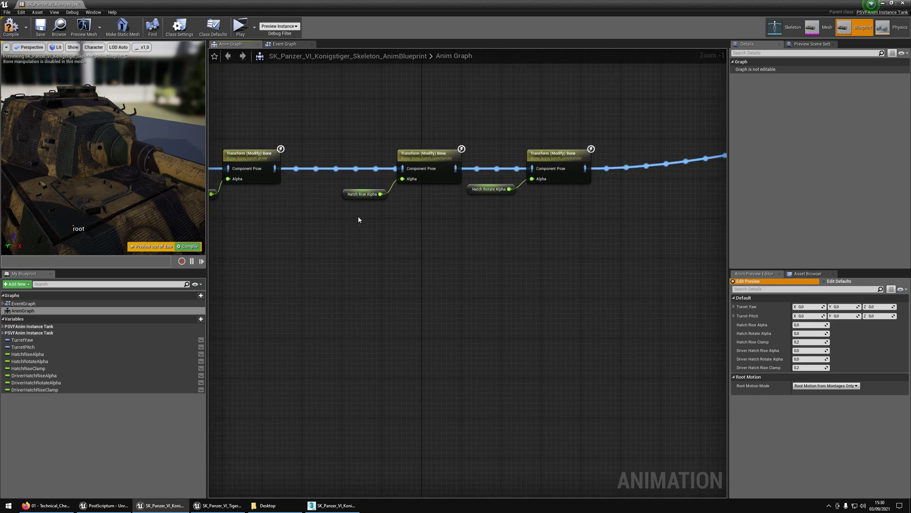
mouse_move(332, 254)
left_mouse_down()
mouse_move(498, 143)
mouse_move(589, 137)
left_mouse_up()
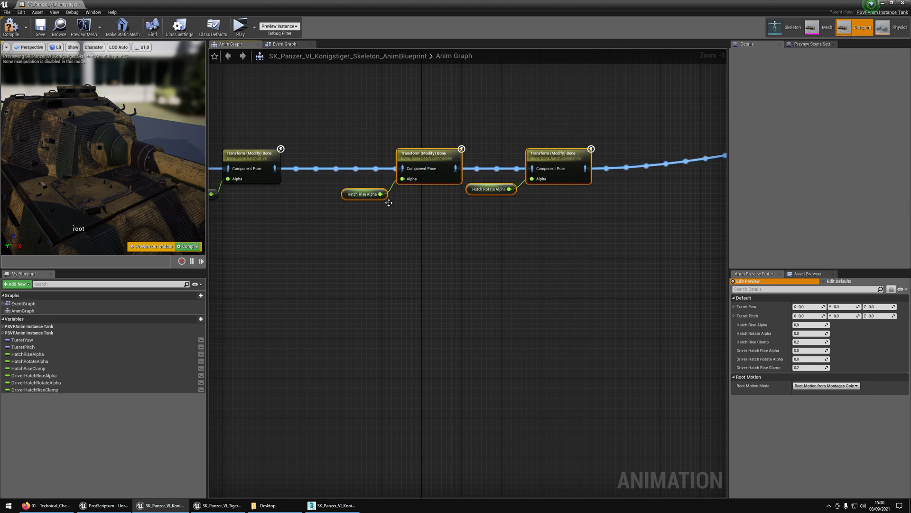
Examine the driver hatch's two Transform (Modify) Bone nodes and their Driver Hatch Rise Alpha and Driver Hatch Rotate Alpha inputs
right_click_drag(389, 203, 603, 222)
left_click_drag(509, 149, 254, 214)
scroll(460, 181, "up", 1)
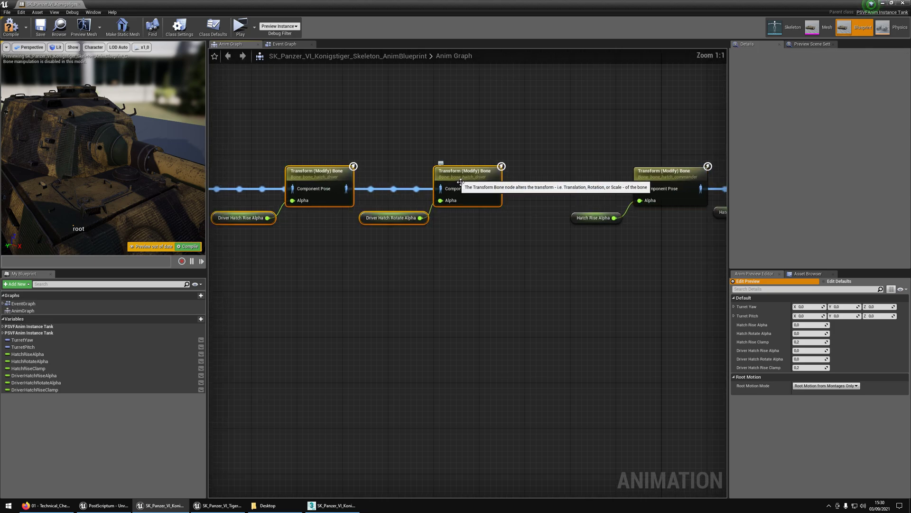
left_click(327, 172)
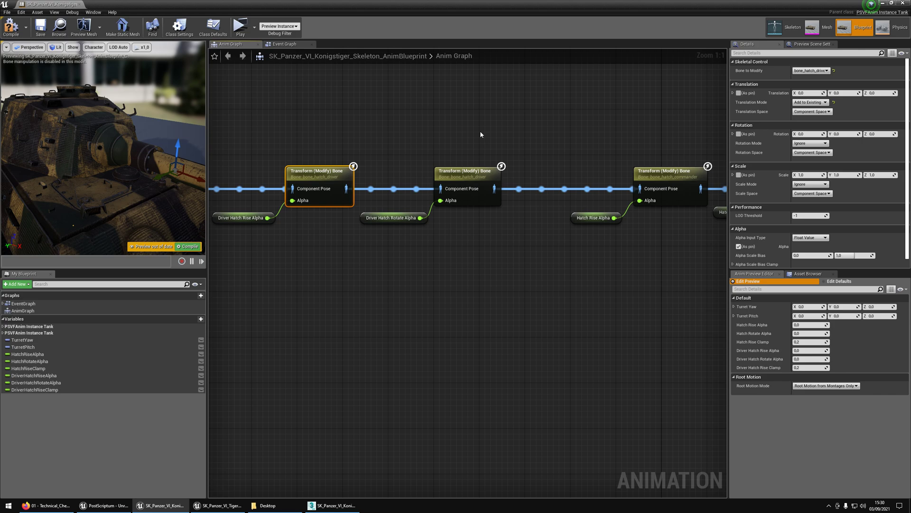
left_click_drag(481, 135, 252, 233)
left_click(305, 313)
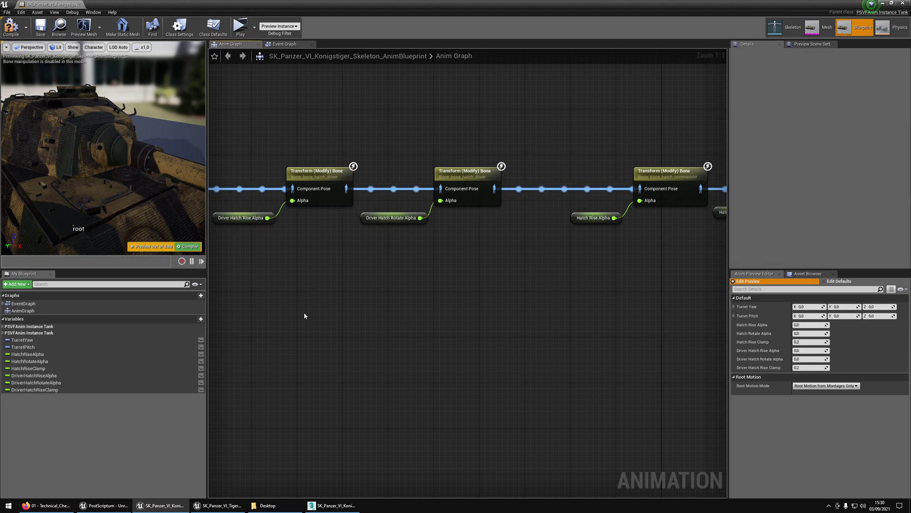
mouse_move(239, 240)
left_mouse_down()
mouse_move(386, 211)
mouse_move(398, 218)
left_mouse_up()
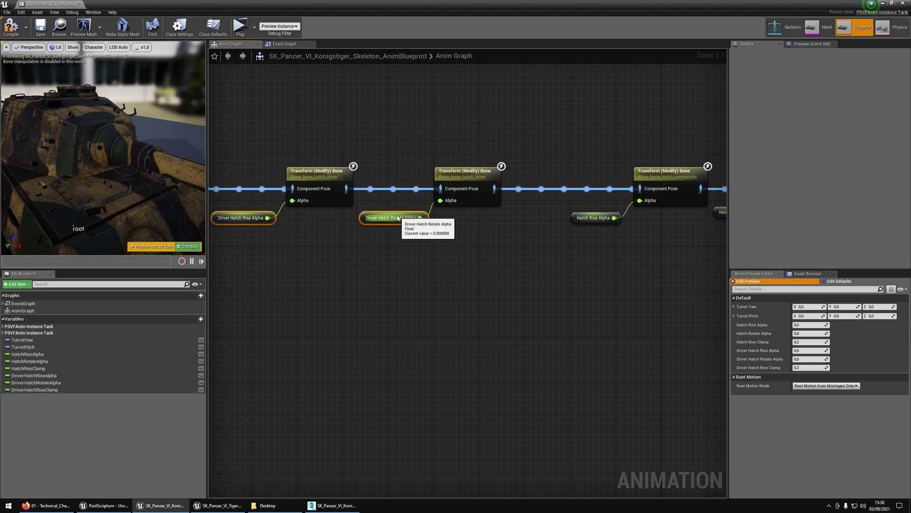
Review the variable settings of DriverHatchRiseAlpha, DriverHatchRiseClamp, HatchRiseClamp and HatchRiseAlpha
left_click(33, 375)
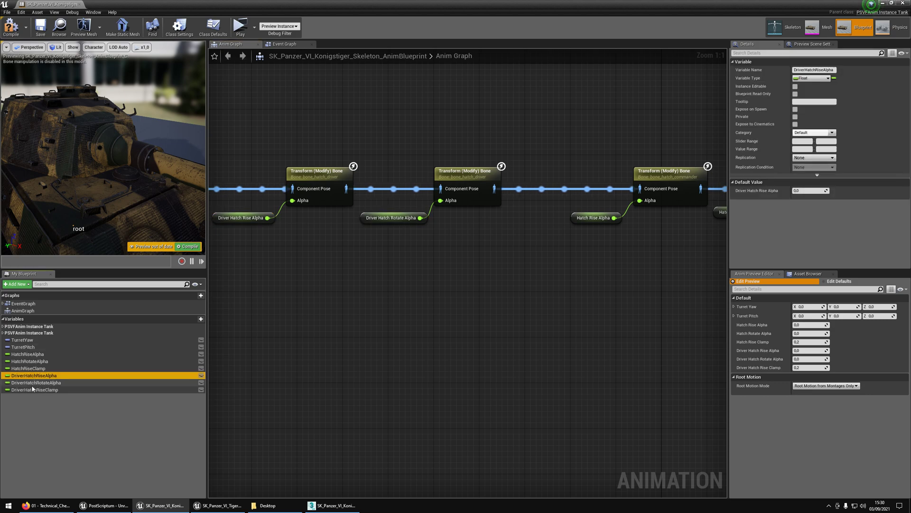
left_click(32, 389)
left_click(29, 368)
left_click(29, 355)
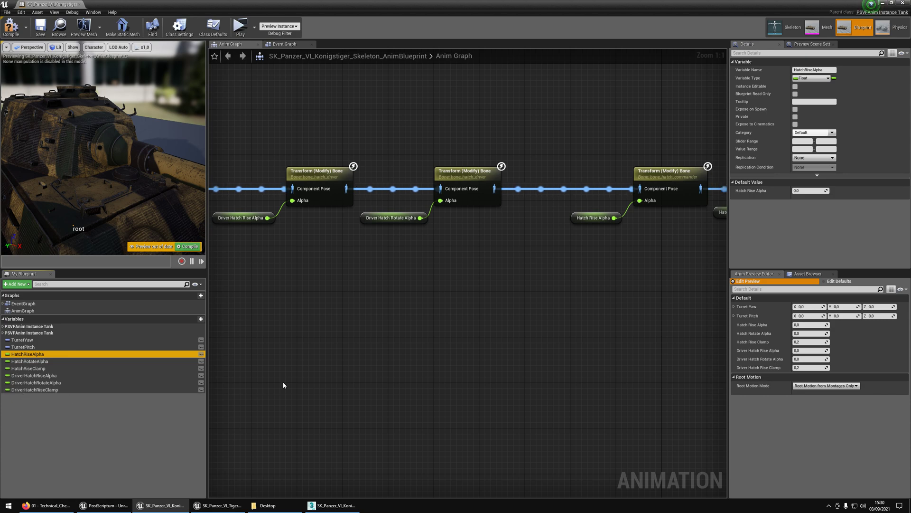
Show the event graph and examine the nodes that set Hatch Rise Alpha and Hatch Rotate Alpha
scroll(378, 265, "down", 2)
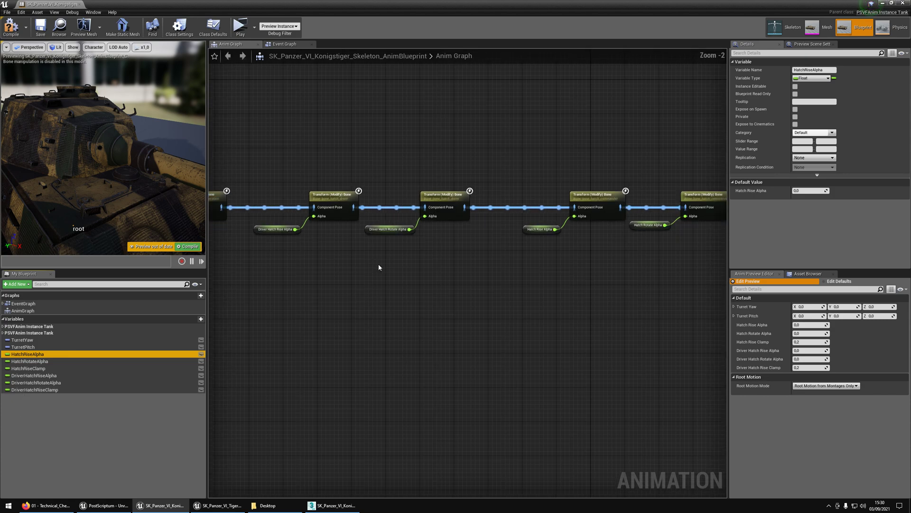
left_click(275, 44)
scroll(259, 113, "up", 3)
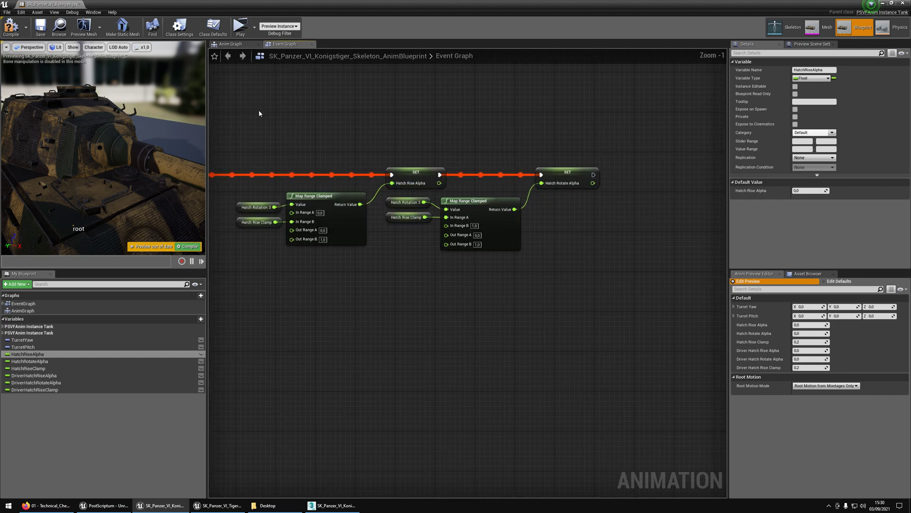
left_click_drag(260, 114, 550, 280)
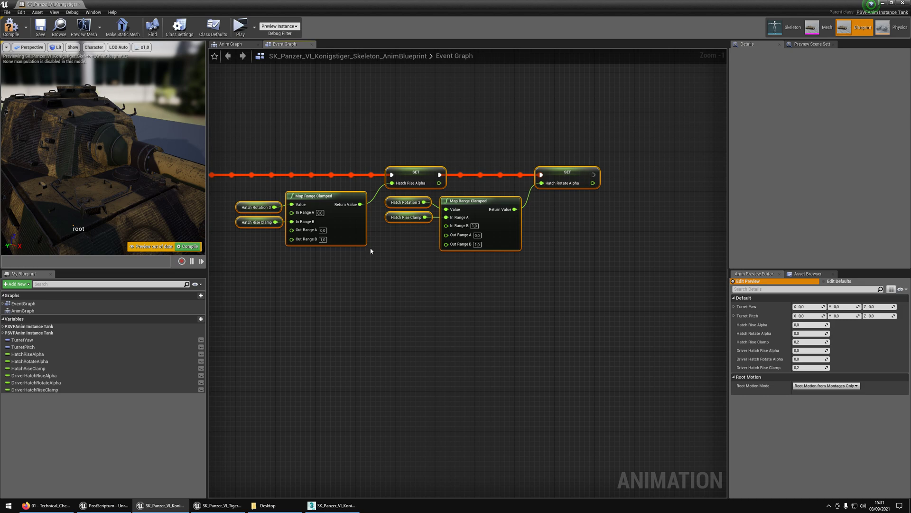
Compare the driver hatch's Driver Hatch Rise Clamp and Hatch Rotation 0 inputs with the commander hatch's Hatch Rotation 3 setup
right_click_drag(465, 265, 770, 260)
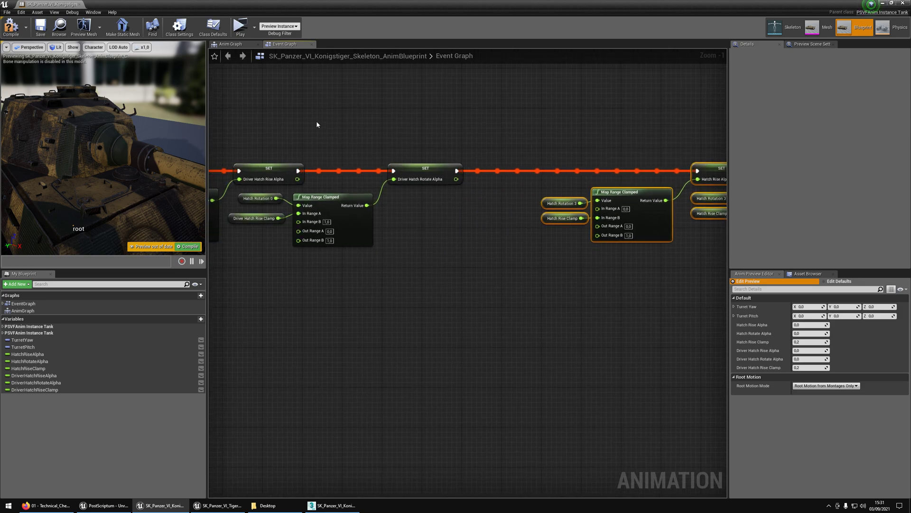
right_click_drag(319, 124, 481, 113)
left_click(422, 209)
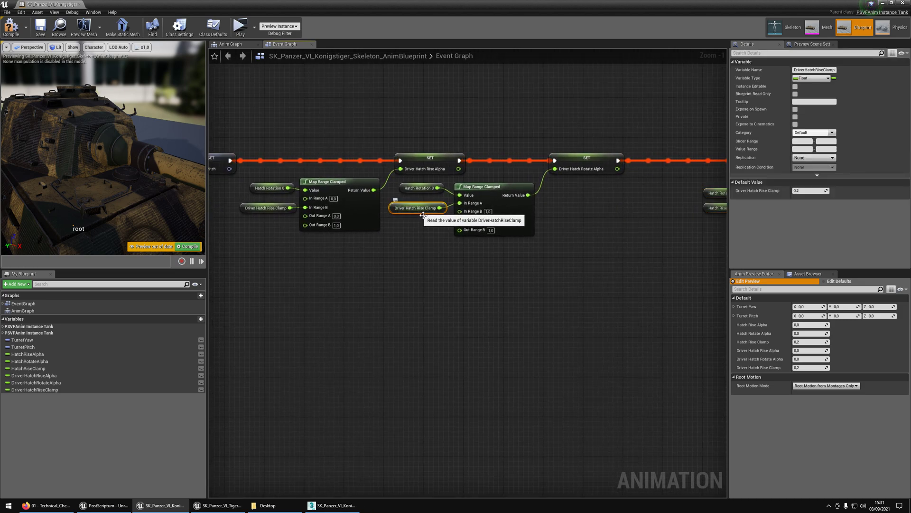
left_click(283, 212, "shift")
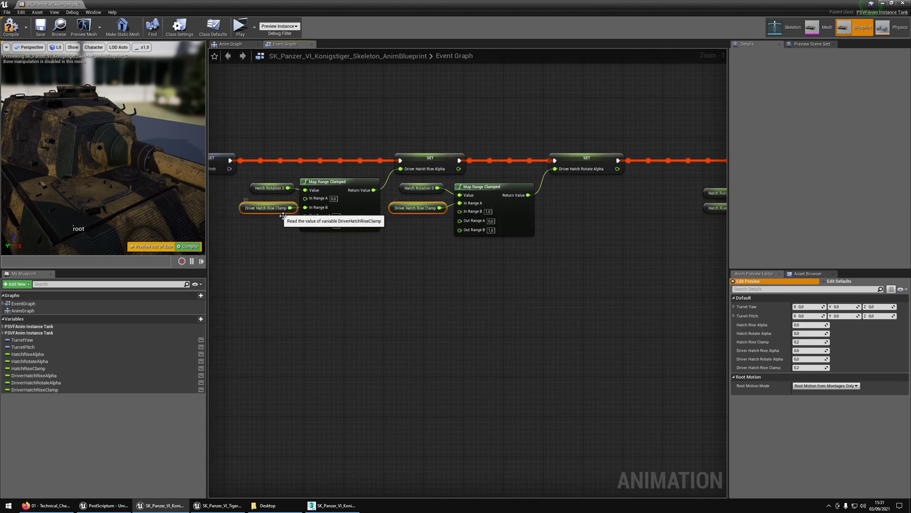
left_click(418, 188)
left_click(263, 188, "shift")
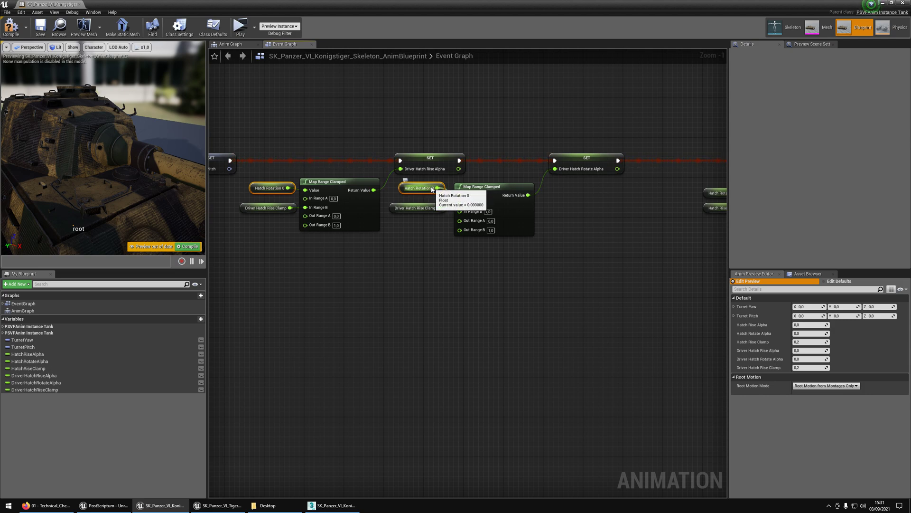
right_click_drag(636, 205, 372, 205)
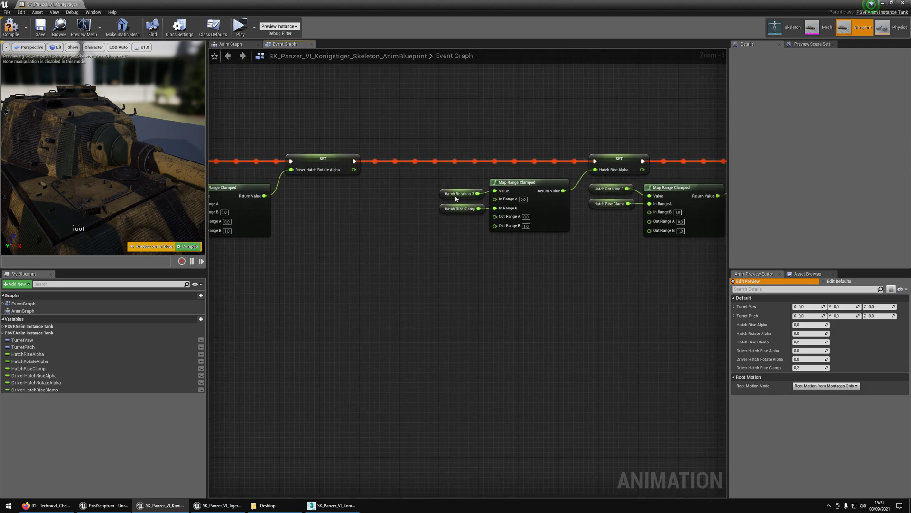
Examine the event graph nodes that set Driver Hatch Rise Alpha, Driver Hatch Rotate Alpha and Hatch Rise Alpha
right_click_drag(455, 198, 509, 211)
left_click_drag(380, 159, 413, 139)
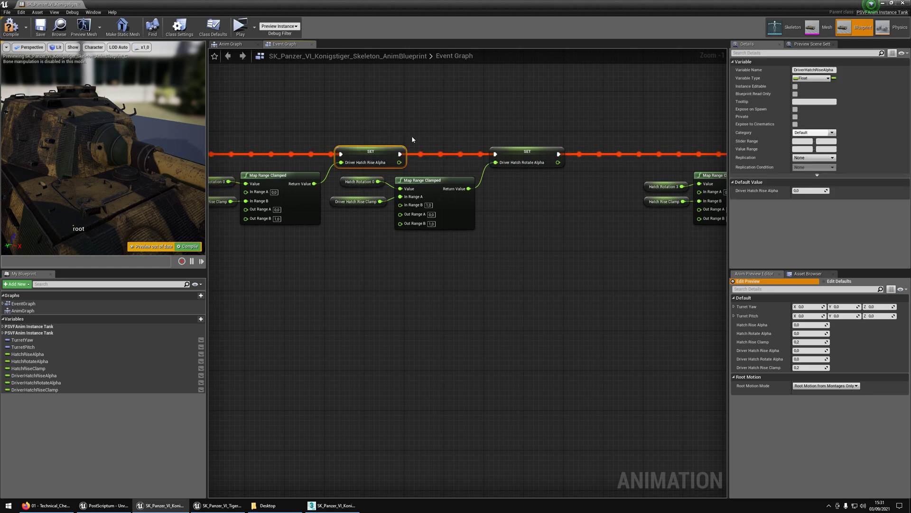
left_click_drag(528, 155, 525, 174, "shift")
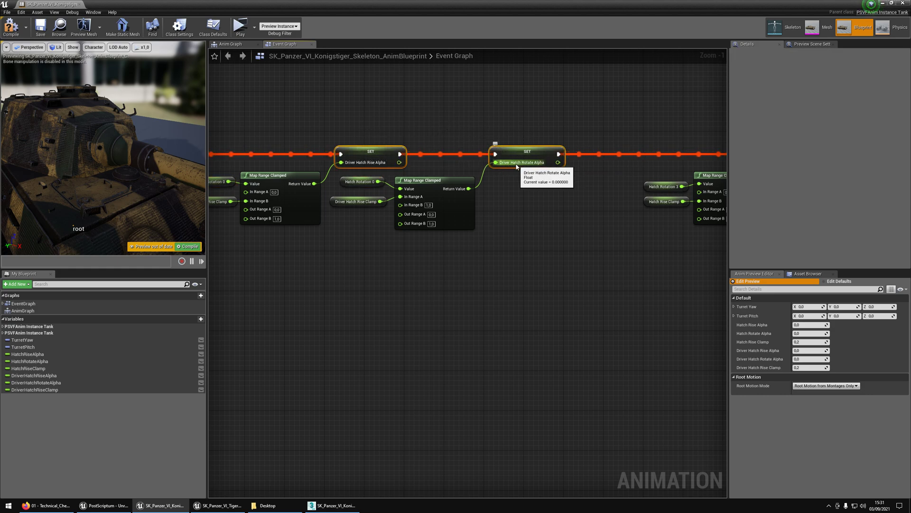
right_click_drag(584, 178, 349, 185)
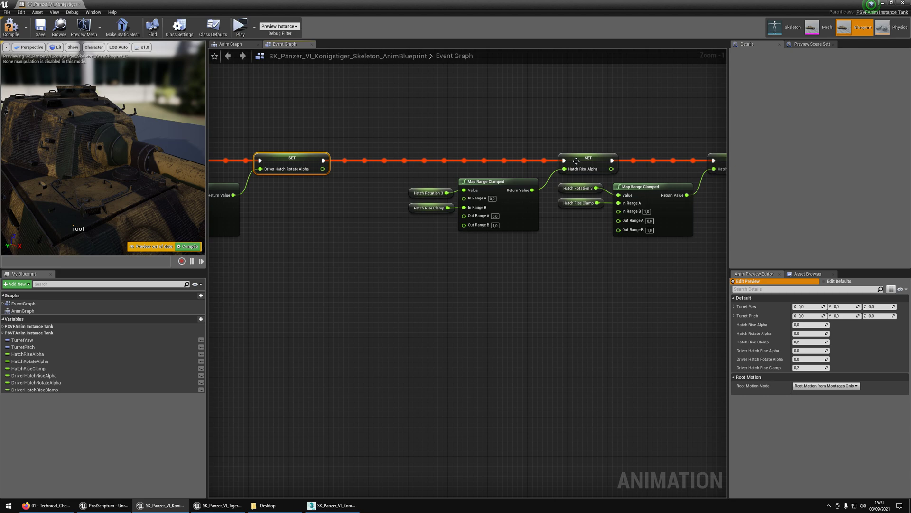
left_click(577, 160)
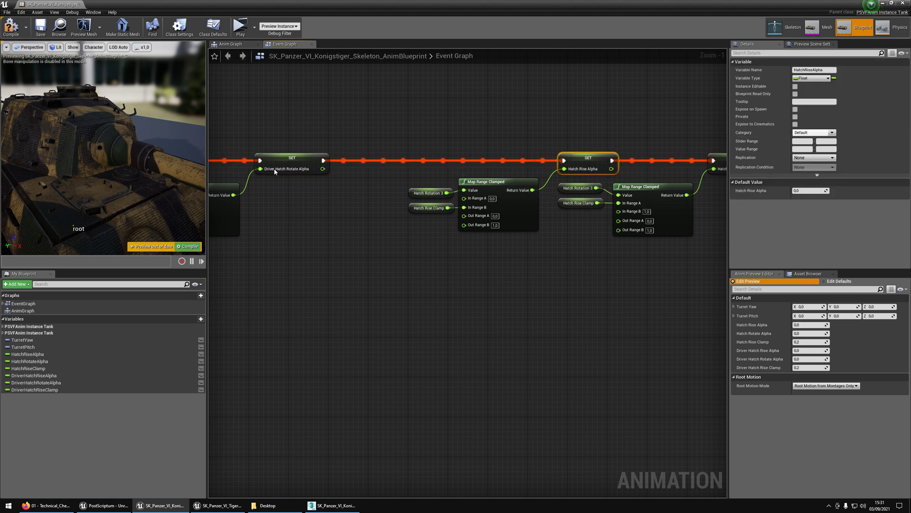
Show the anim graph and inspect the driver hatch in the preview together with its Driver Hatch Rise Alpha input
left_click(230, 44)
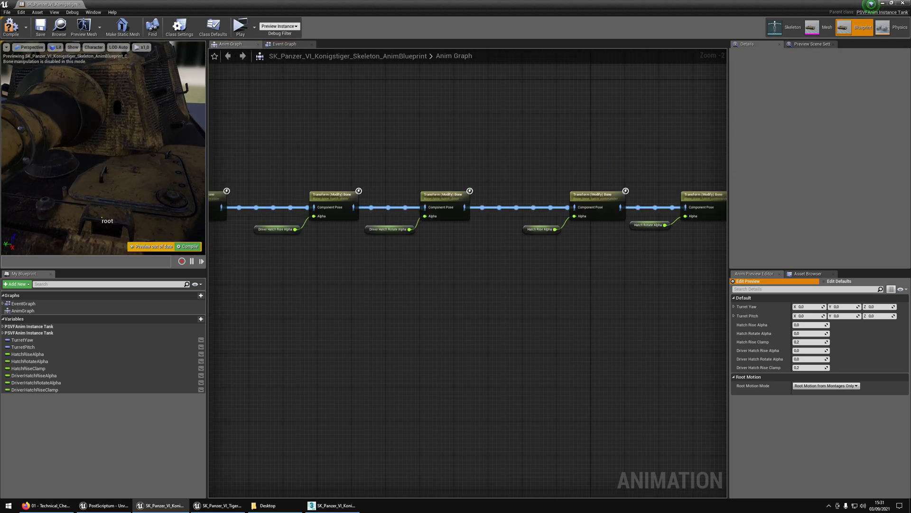
mouse_move(168, 182)
left_mouse_down("alt")
mouse_move(125, 153)
mouse_move(134, 166)
left_mouse_up("alt")
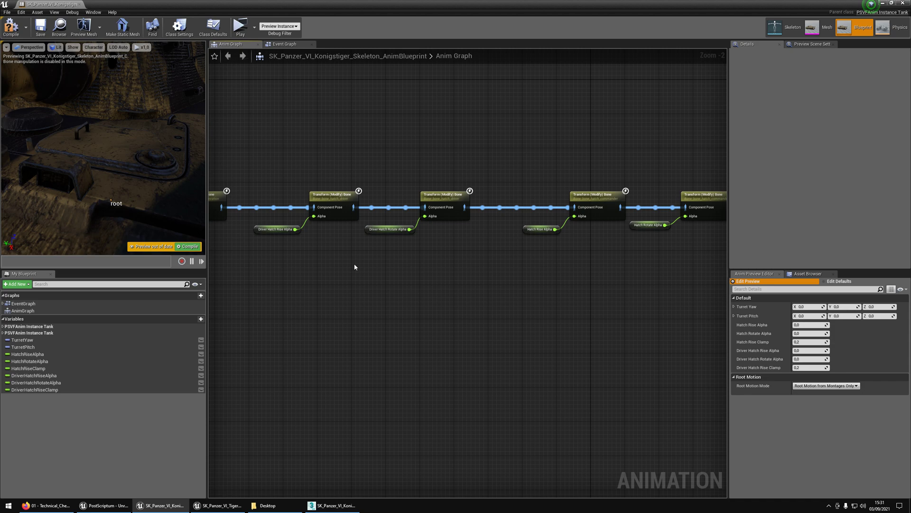
left_click_drag(294, 149, 344, 198)
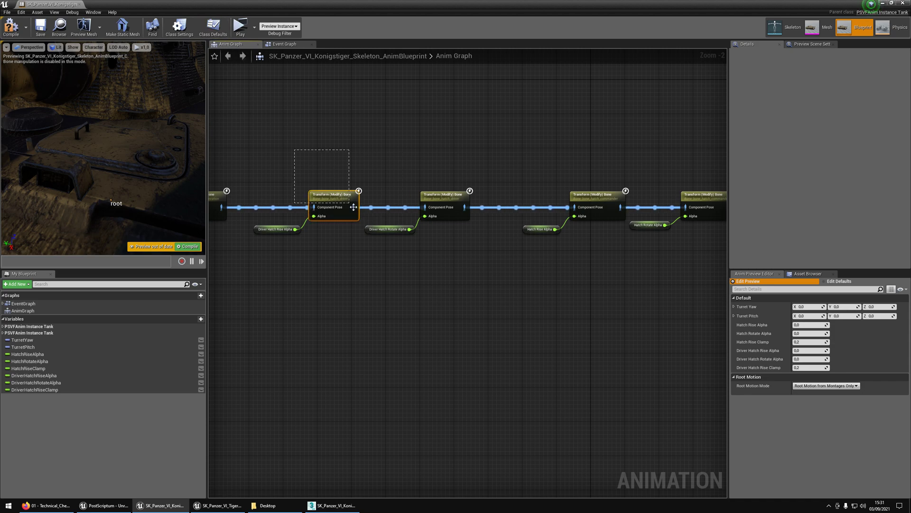
scroll(344, 202, "up", 3)
left_click(254, 238)
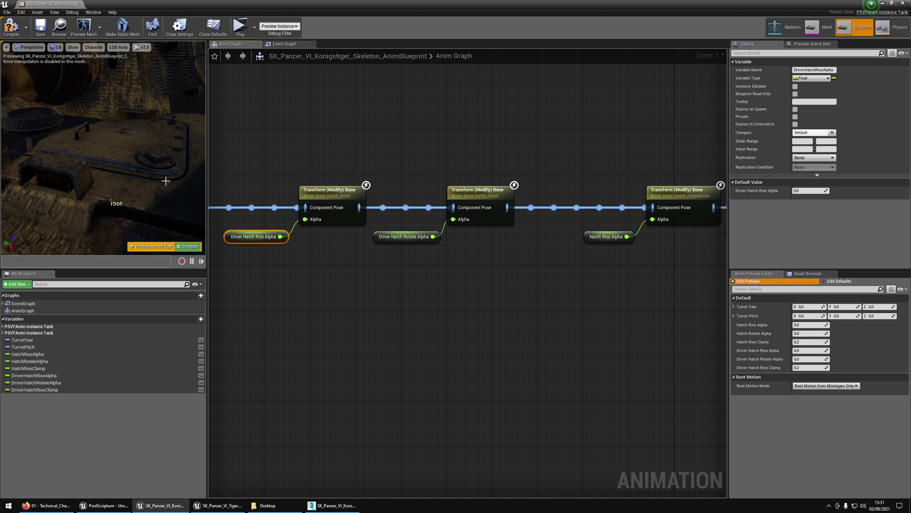
right_click_drag(165, 181, 128, 216)
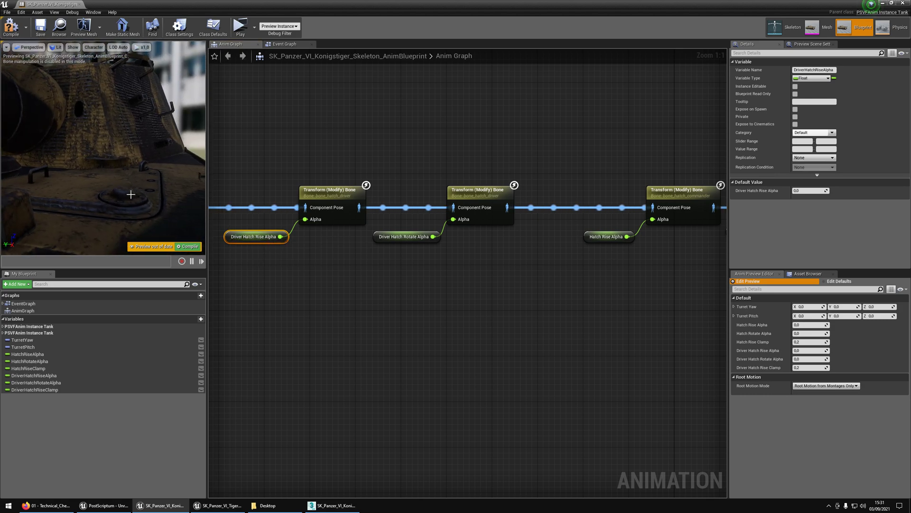
Disconnect Driver Hatch Rise Alpha from the driver hatch's first Transform (Modify) Bone node and set its Z translation to 5
left_click(319, 219)
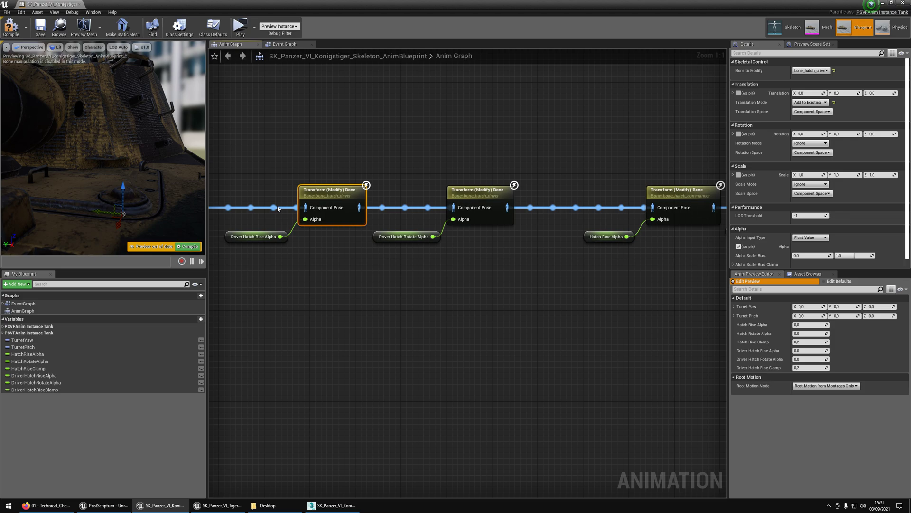
left_click(308, 220, "alt")
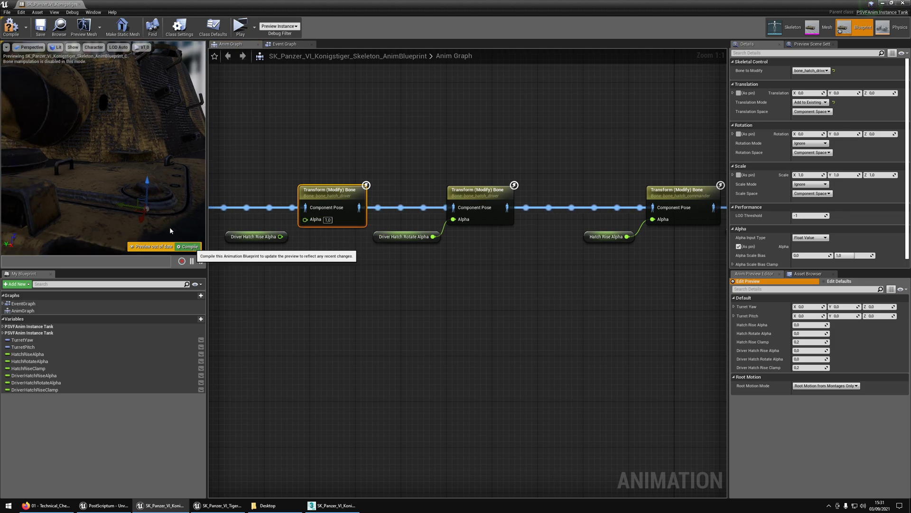
left_click_drag(151, 193, 151, 175)
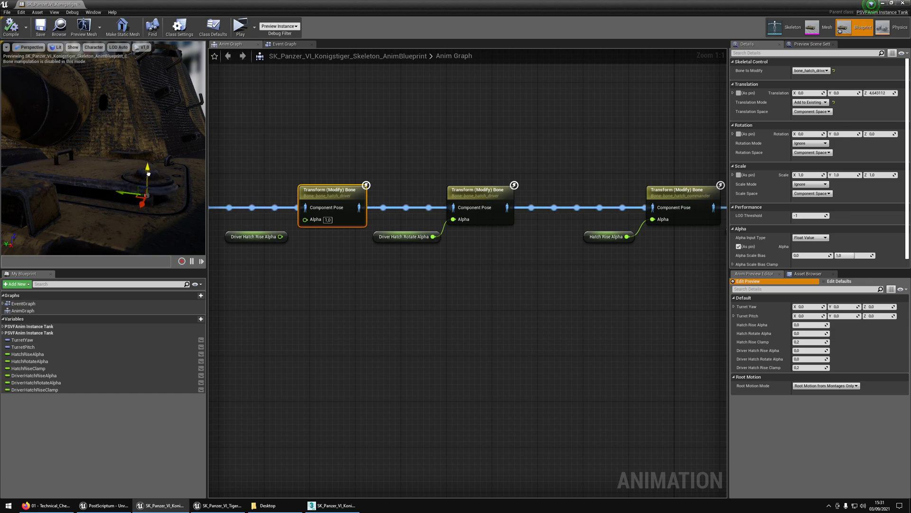
type("5")
key("Return")
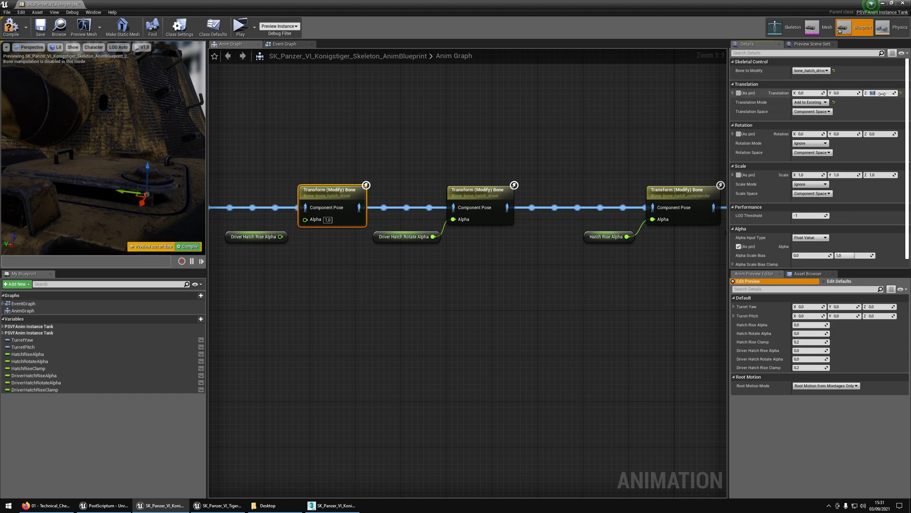
Try raising the driver hatch bone in the preview to a Z translation of about 11.56
right_click_drag(142, 145, 196, 141)
left_click_drag(189, 114, 191, 92)
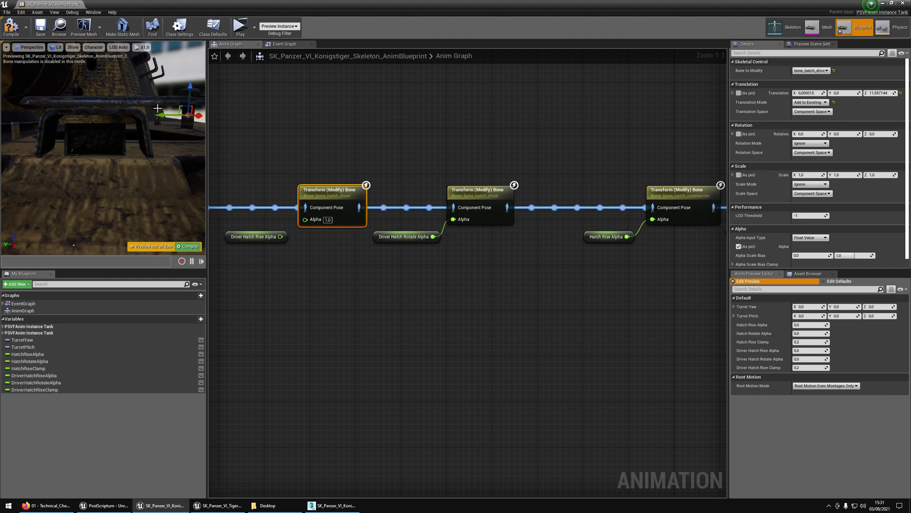
right_click_drag(179, 127, 278, 117)
right_click_drag(103, 148, 143, 170)
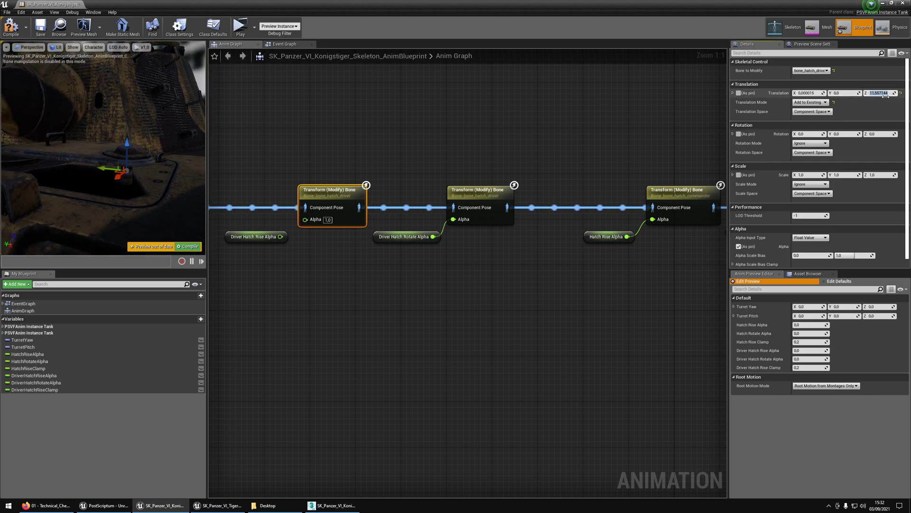
Set the driver hatch rise node's Z translation to 5, reconnect Driver Hatch Rise Alpha to its Alpha and compile the blueprint
type("5")
key("Return")
mouse_move(102, 148)
right_mouse_down()
mouse_move(112, 141)
mouse_move(95, 161)
mouse_move(106, 137)
mouse_move(85, 128)
mouse_move(98, 145)
right_mouse_up()
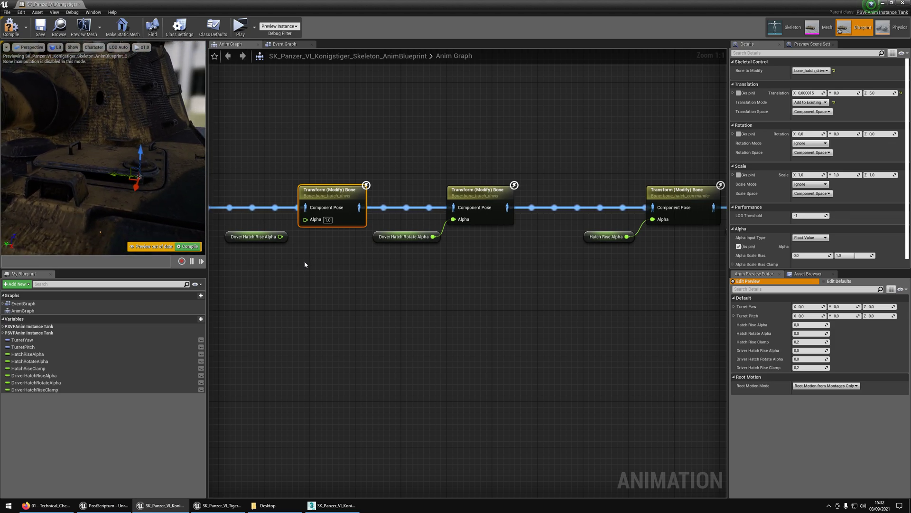
mouse_move(281, 237)
left_mouse_down()
mouse_move(313, 240)
mouse_move(317, 225)
mouse_move(281, 236)
left_mouse_up()
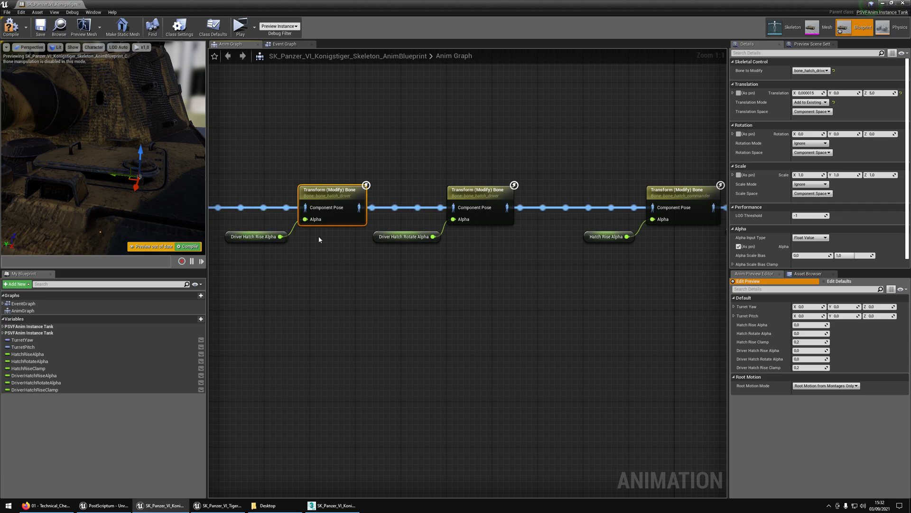
left_click(188, 247)
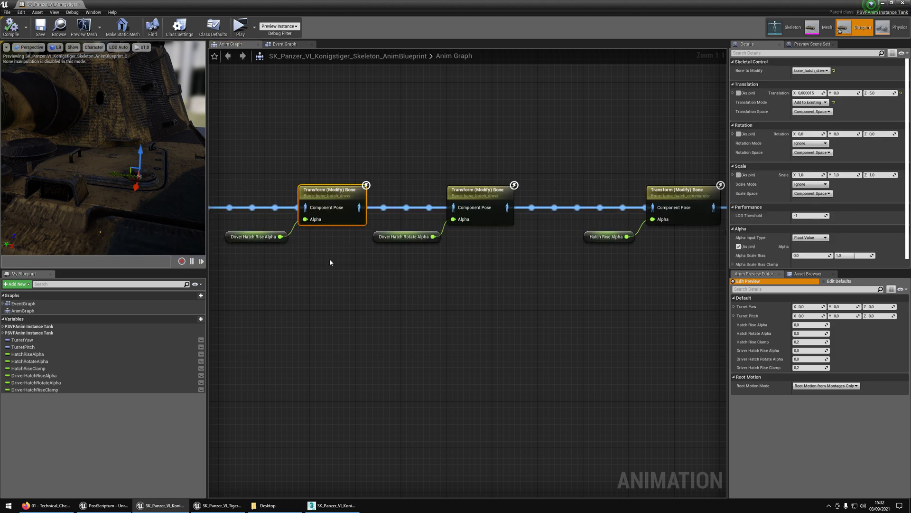
Disconnect Driver Hatch Rotate Alpha from the driver hatch's second Transform (Modify) Bone node and compile the blueprint
left_click(454, 219, "alt")
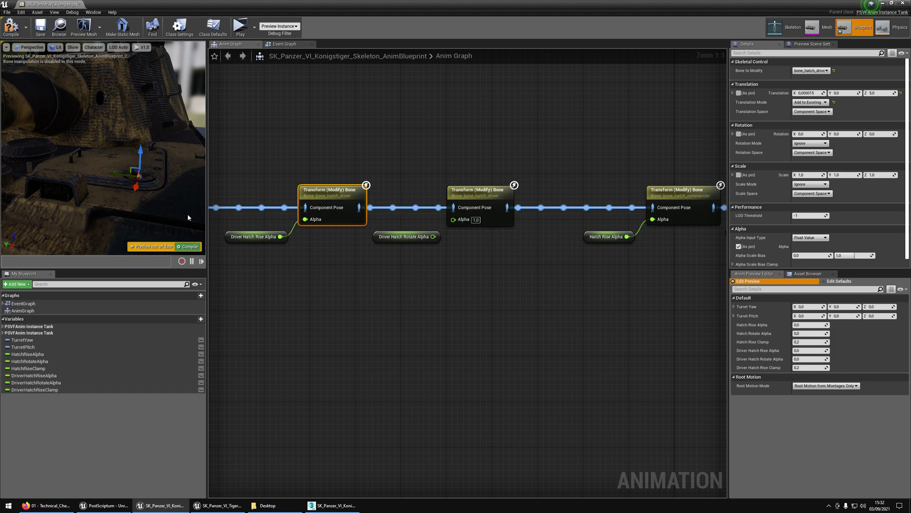
left_click(189, 247)
mouse_move(142, 199)
right_mouse_down()
mouse_move(133, 218)
mouse_move(125, 198)
right_mouse_up()
key("e")
left_click_drag(125, 198, 129, 197)
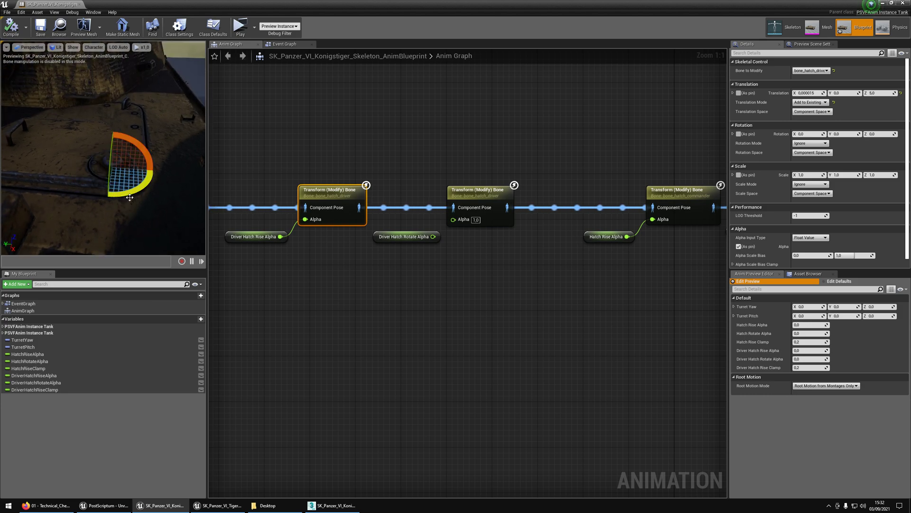
key("ctrl+z")
Set the driver hatch's second Transform (Modify) Bone node to a Z rotation of -240 and reconnect Driver Hatch Rotate Alpha to its Alpha
left_click_drag(495, 266, 504, 157)
right_click_drag(166, 176, 138, 177)
mouse_move(879, 134)
left_mouse_down()
mouse_move(811, 134)
mouse_move(890, 136)
left_mouse_up()
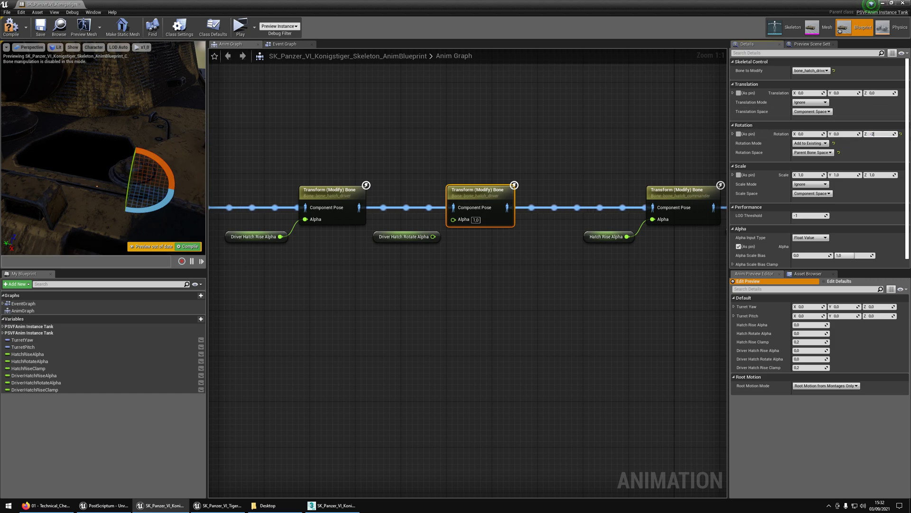
left_click_drag(102, 161, 104, 140)
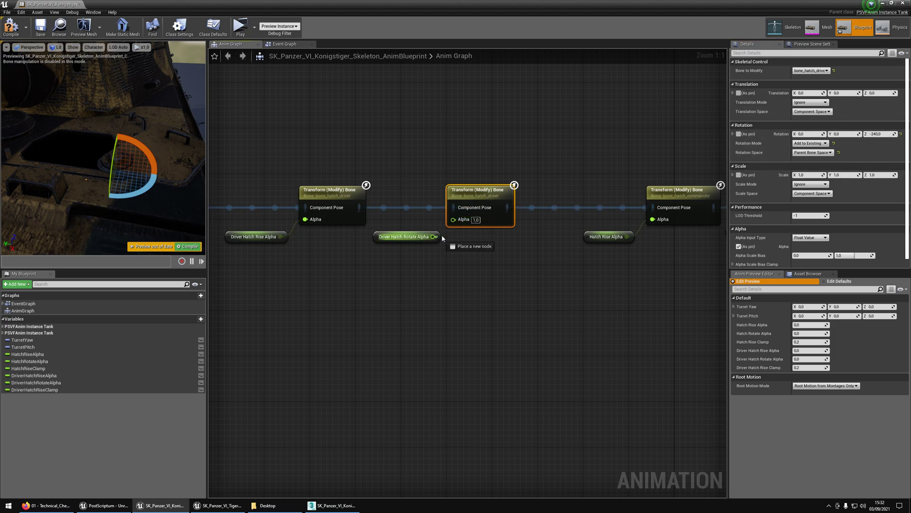
left_click_drag(433, 237, 453, 219)
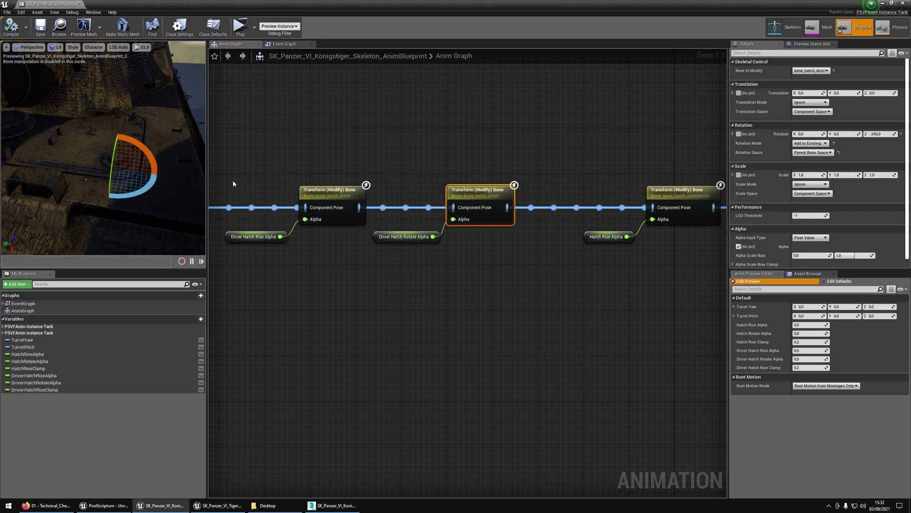
Disconnect Hatch Rise Alpha from the commander hatch's first Transform (Modify) Bone node and select that node
mouse_move(156, 182)
right_mouse_down()
mouse_move(156, 118)
mouse_move(118, 181)
mouse_move(95, 190)
mouse_move(81, 166)
right_mouse_up()
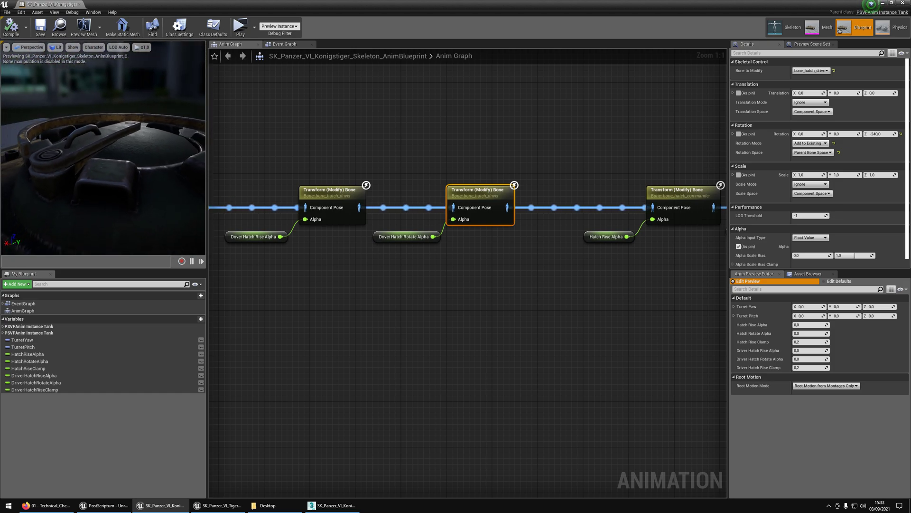
left_click(659, 314)
right_click_drag(661, 290, 412, 281)
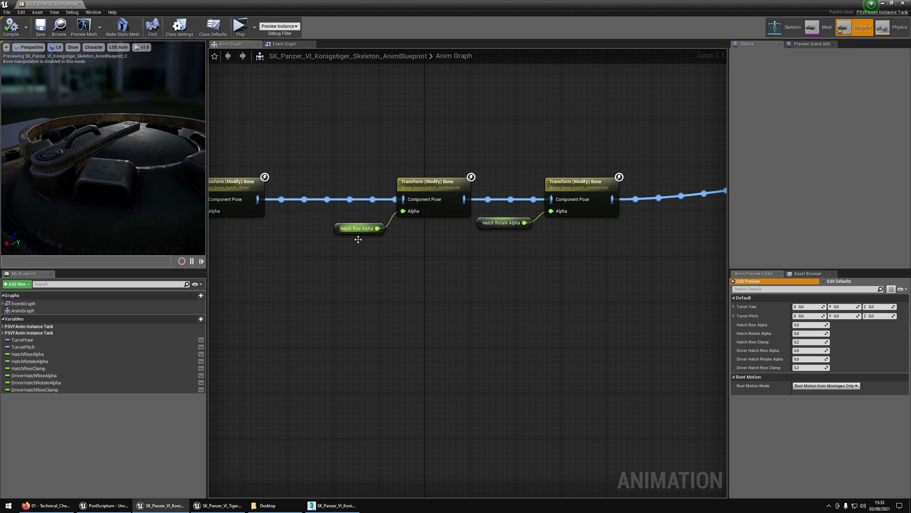
left_click(358, 236)
left_click(410, 213, "alt")
left_click(427, 186)
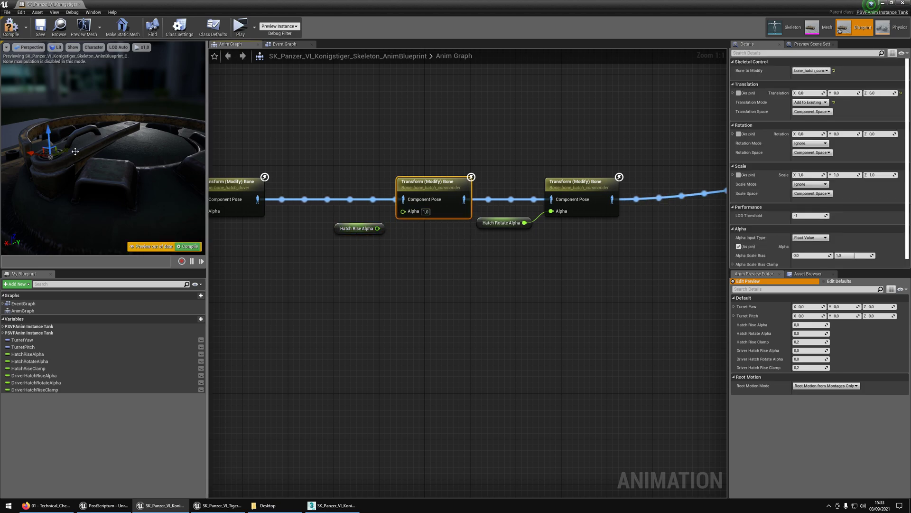
Set the commander hatch rise node's Z translation to 0 and compile the blueprint
mouse_move(54, 143)
left_mouse_down()
mouse_move(50, 126)
mouse_move(51, 136)
left_mouse_up()
left_click(887, 94)
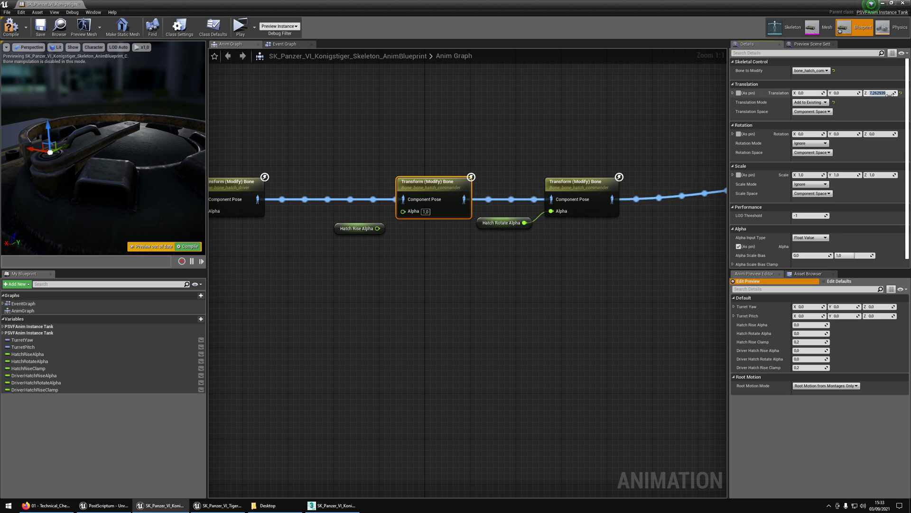
type("0")
key("Return")
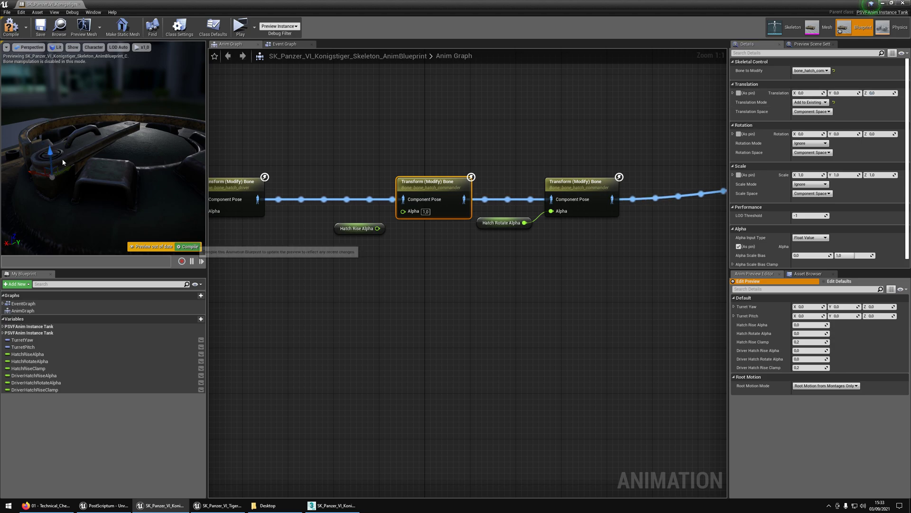
left_click(189, 246)
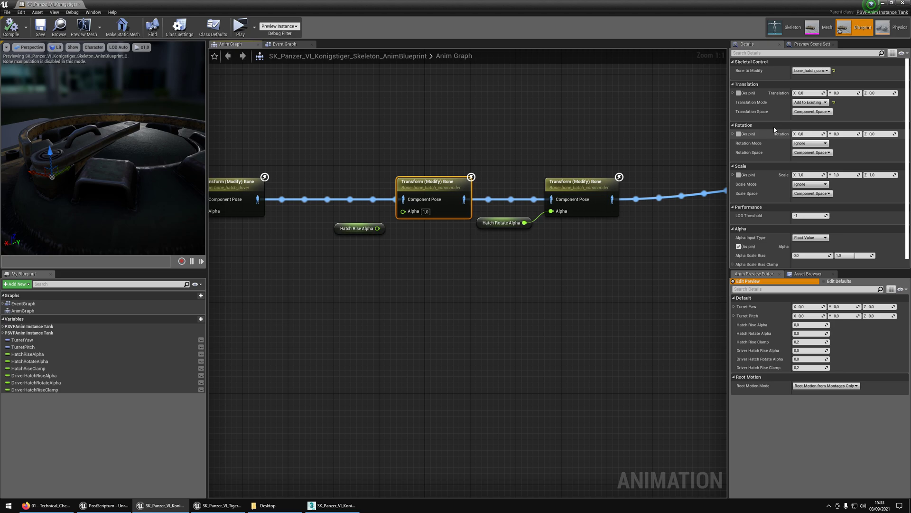
Set the commander hatch rise node's Z translation to 8 and reconnect Hatch Rise Alpha to its Alpha
mouse_move(881, 93)
left_mouse_down()
mouse_move(900, 93)
mouse_move(884, 93)
left_mouse_up()
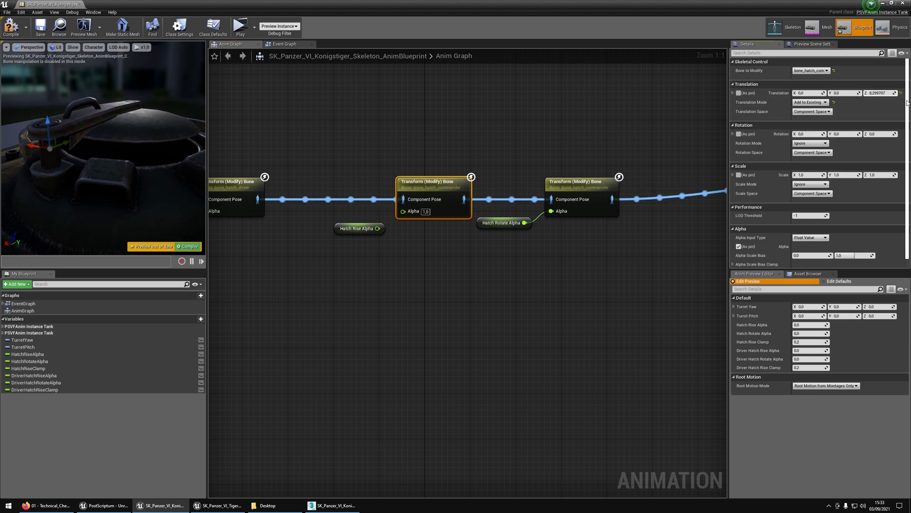
left_click(884, 93)
type("8")
key("Return")
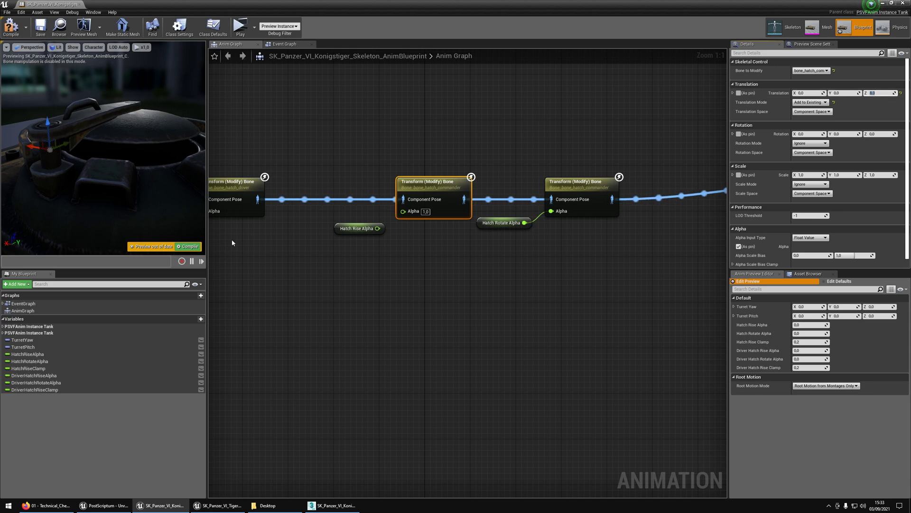
left_click_drag(377, 228, 404, 212)
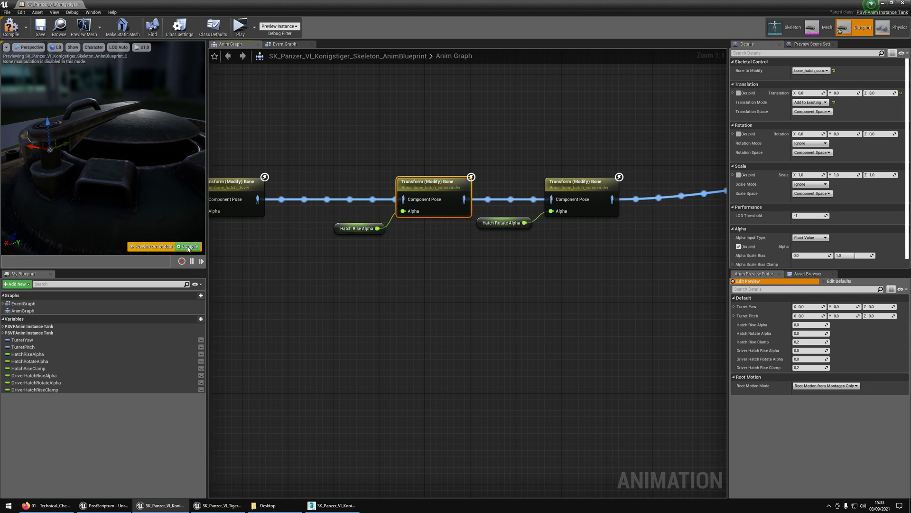
Disconnect Hatch Rotate Alpha from the commander hatch's second Transform (Modify) Bone node, compile the blueprint and select that node
left_click(551, 211, "alt")
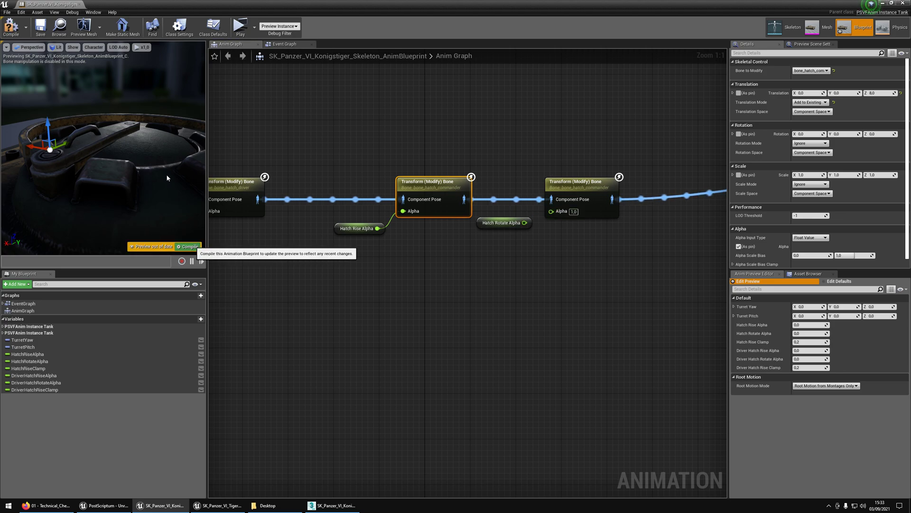
left_click_drag(152, 167, 200, 178, "alt")
middle_click_drag(174, 176, 92, 169)
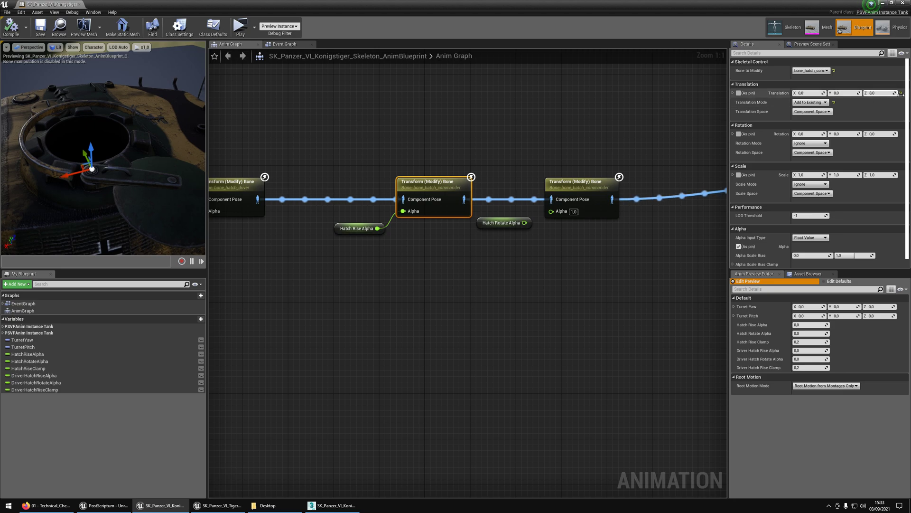
left_click(603, 211)
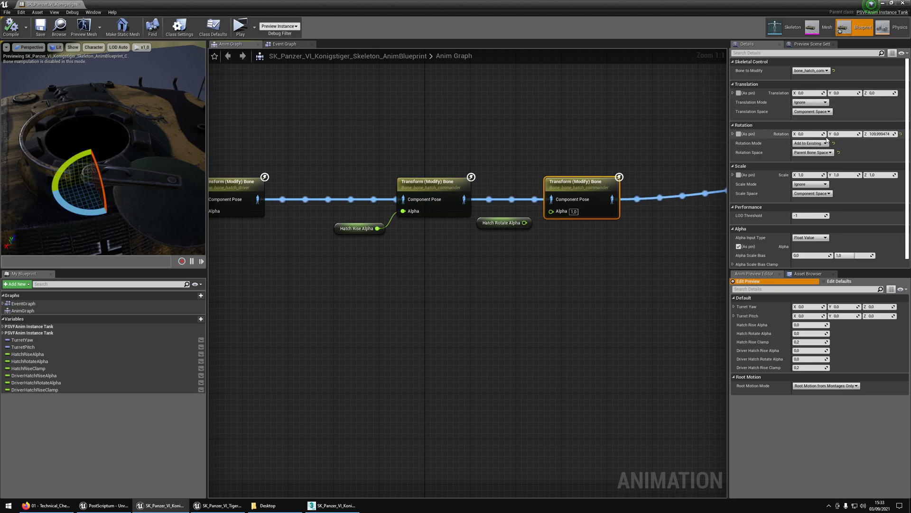
Reset the commander hatch rotation node's Z rotation and set it to 130 so the hatch swings open clear of the cupola
left_click(900, 134)
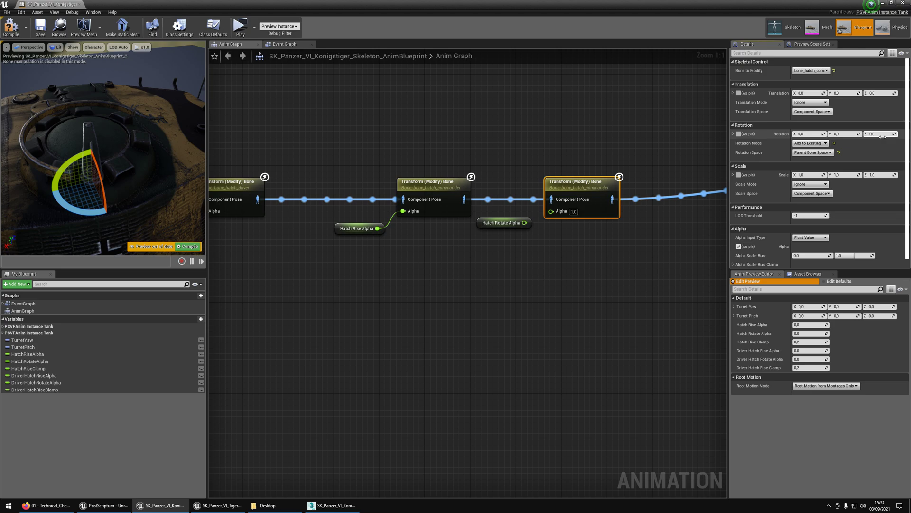
mouse_move(159, 137)
left_mouse_down()
mouse_move(142, 119)
mouse_move(187, 152)
left_mouse_up()
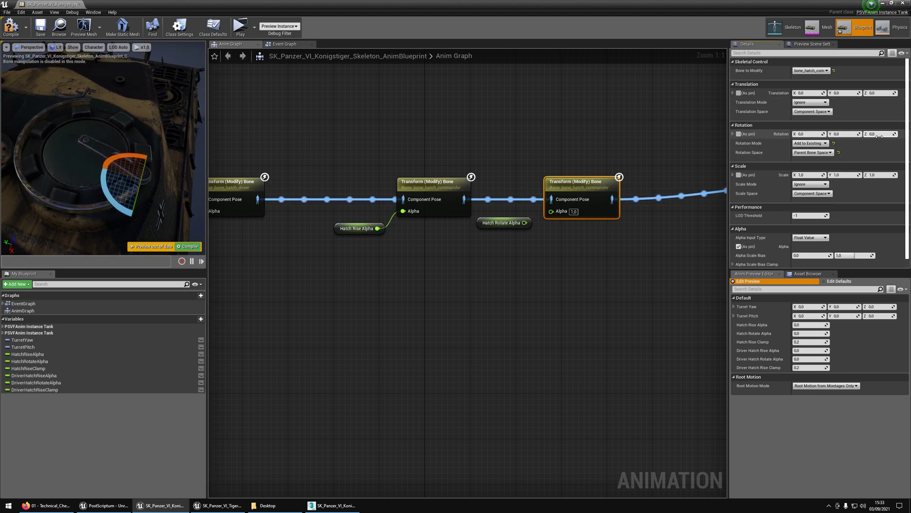
left_click_drag(884, 133, 908, 133)
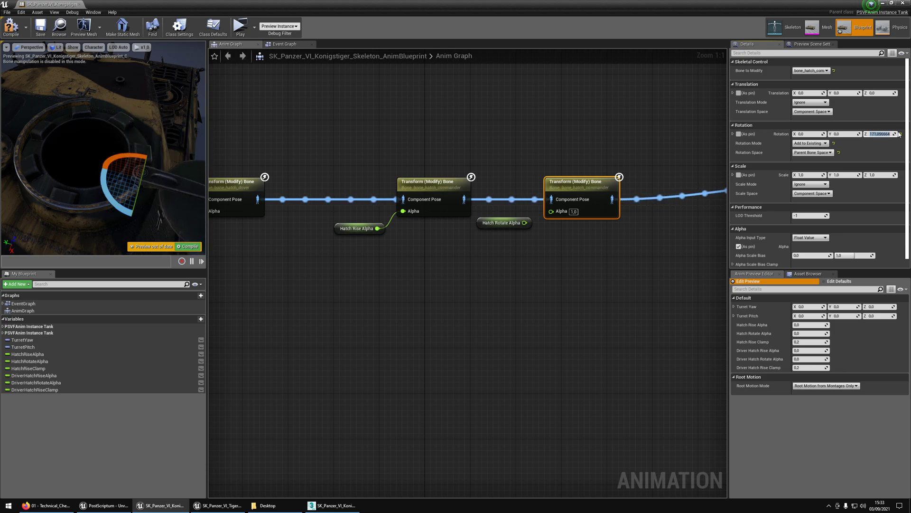
right_click_drag(156, 133, 192, 133)
left_click_drag(884, 134, 876, 134)
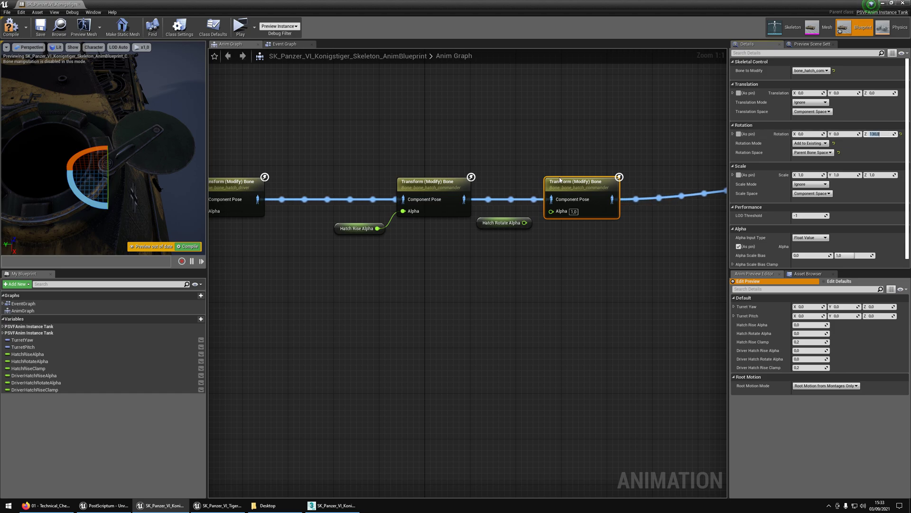
Reconnect Hatch Rotate Alpha to the commander hatch rotation node's Alpha, then compile and save the animation blueprint
left_click_drag(525, 222, 546, 215)
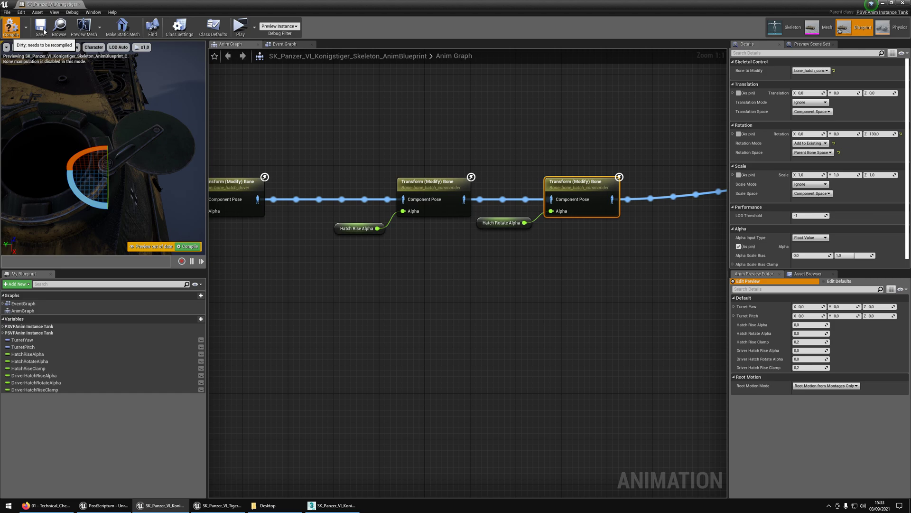
left_click(43, 28)
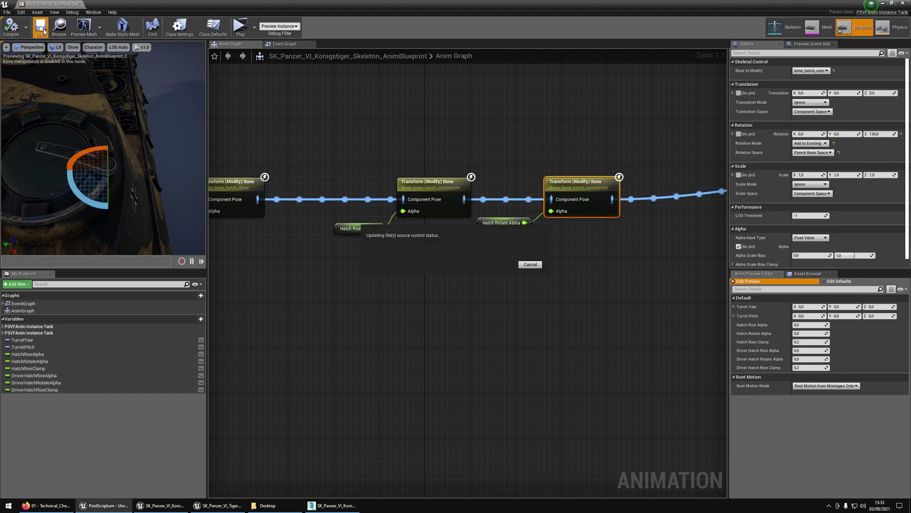
Start a play-in-editor session and spawn on the Proving Ground map at the available team spawn point
key("alt+p")
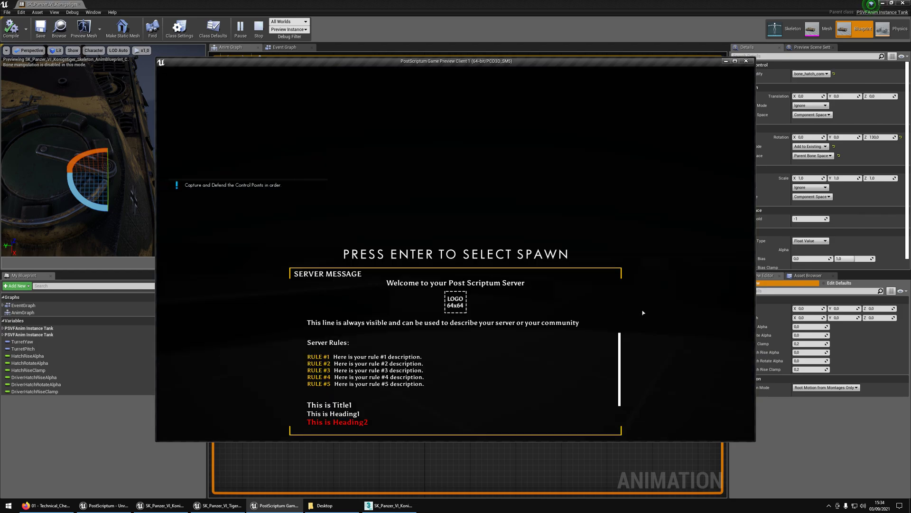
key("Return")
left_click(515, 266)
left_click(484, 345)
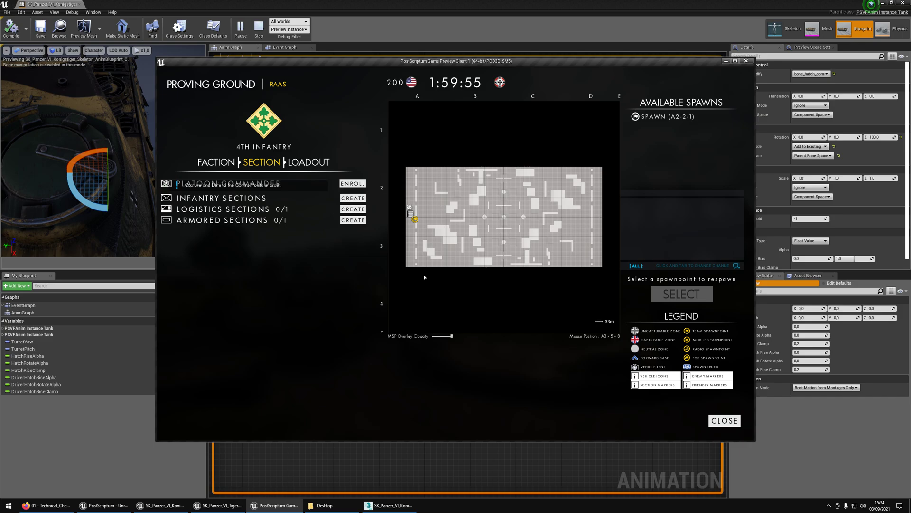
left_click(415, 222)
left_click(415, 221)
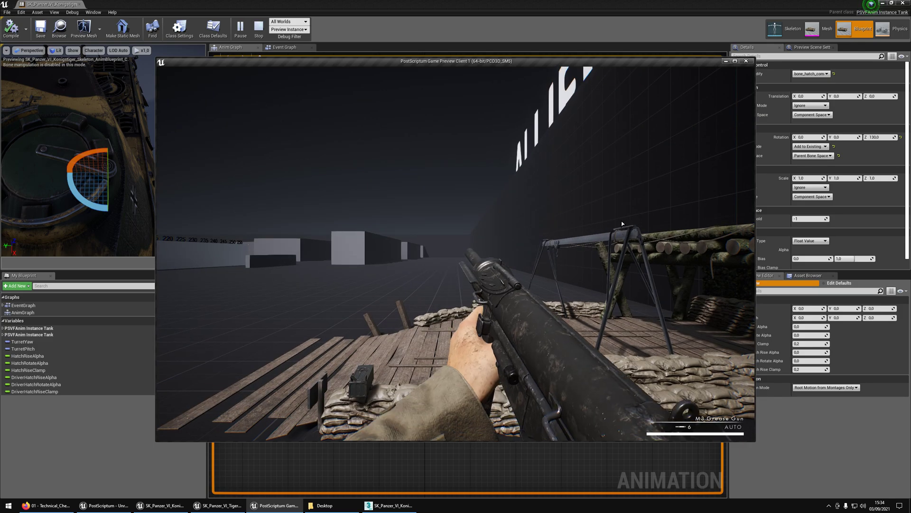
left_click(622, 224)
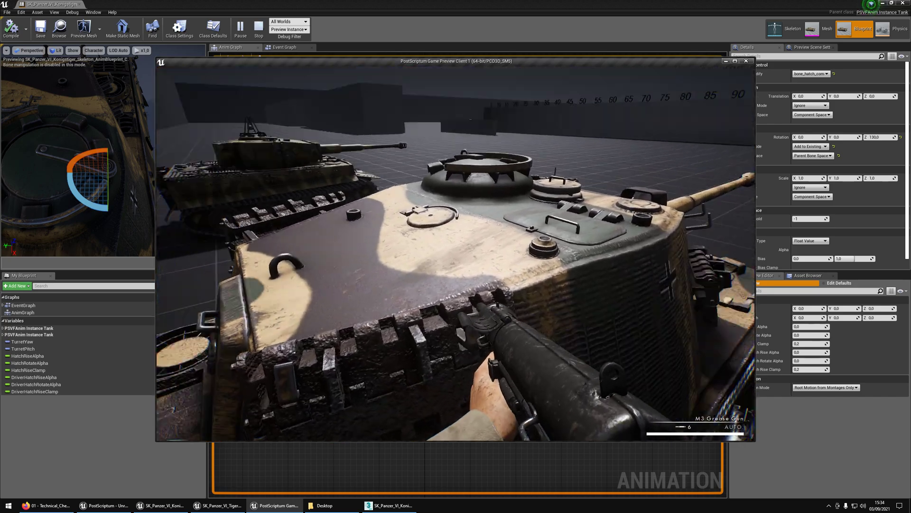
Climb onto the Konigstiger's turret and test opening and closing the commander hatch from several viewing angles
key("space")
key("w")
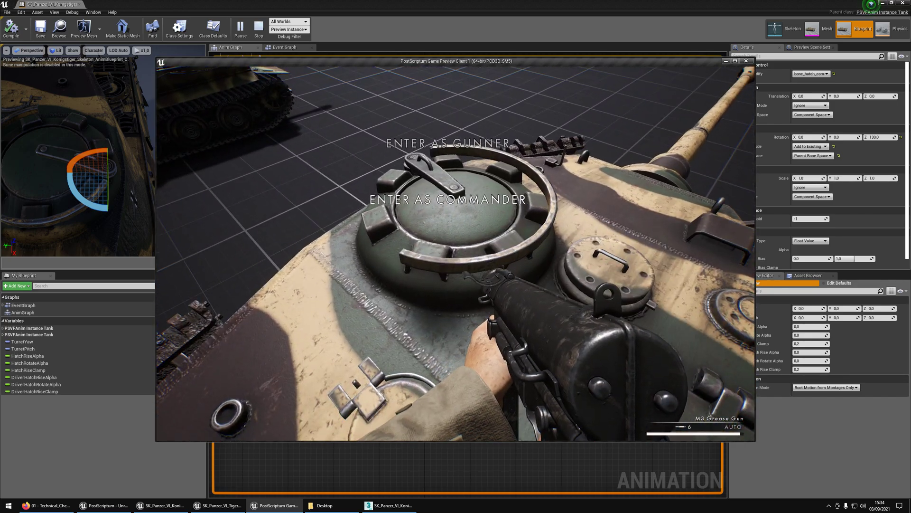
key("f")
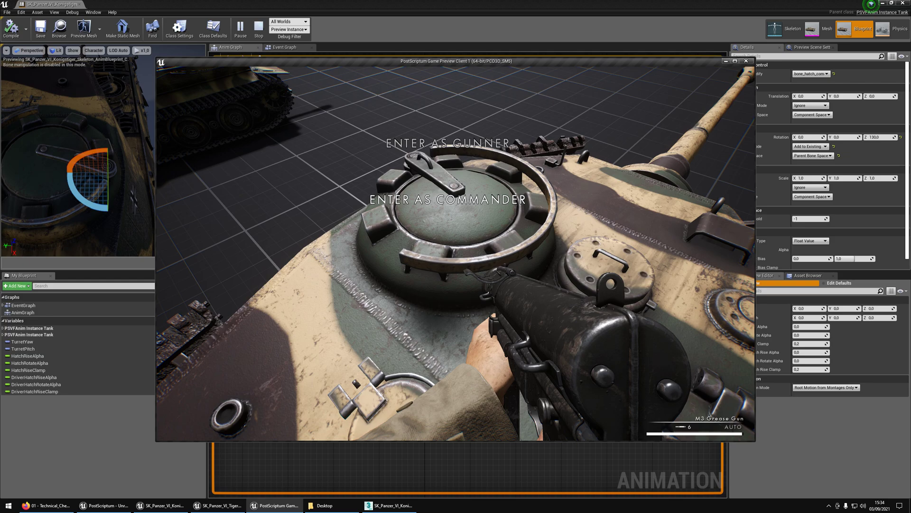
key("f")
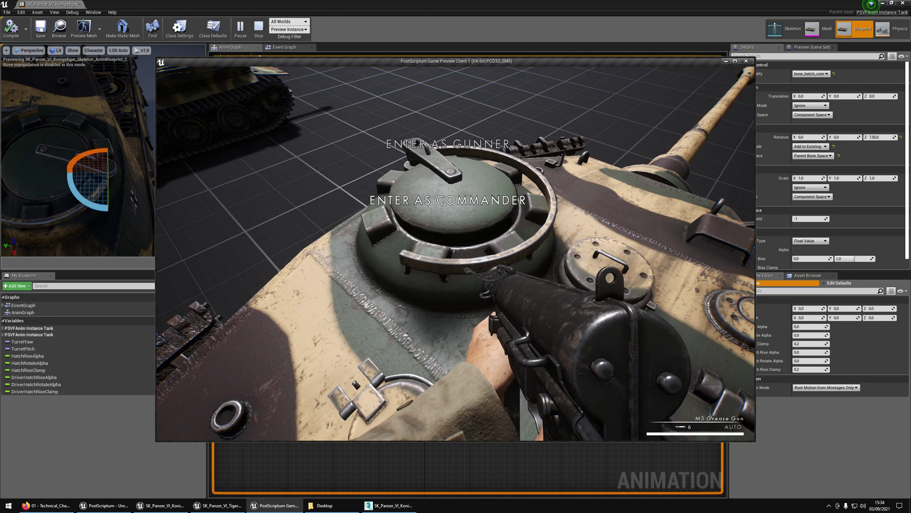
key("w")
key("d")
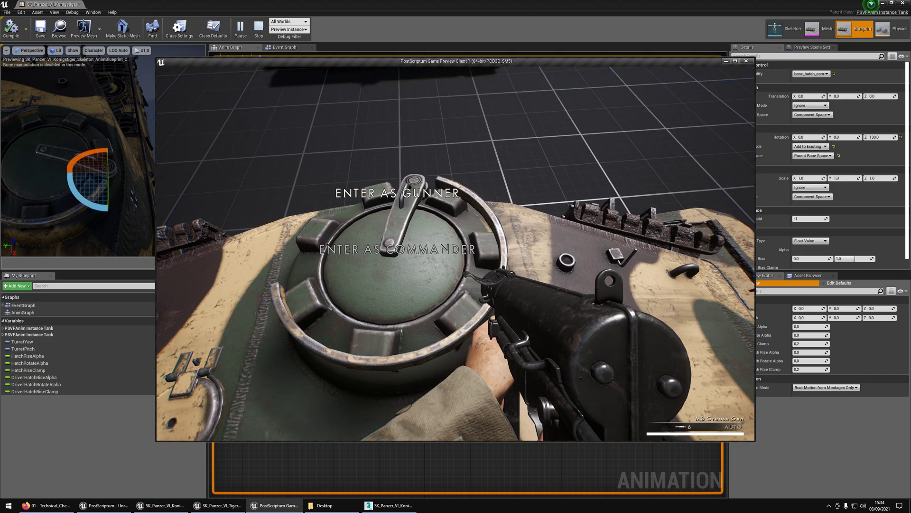
key("f")
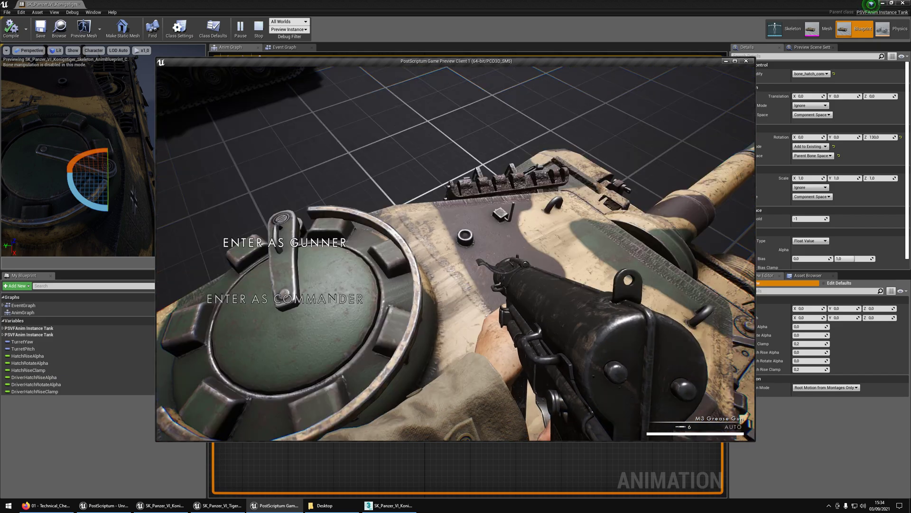
key("a")
key("a")
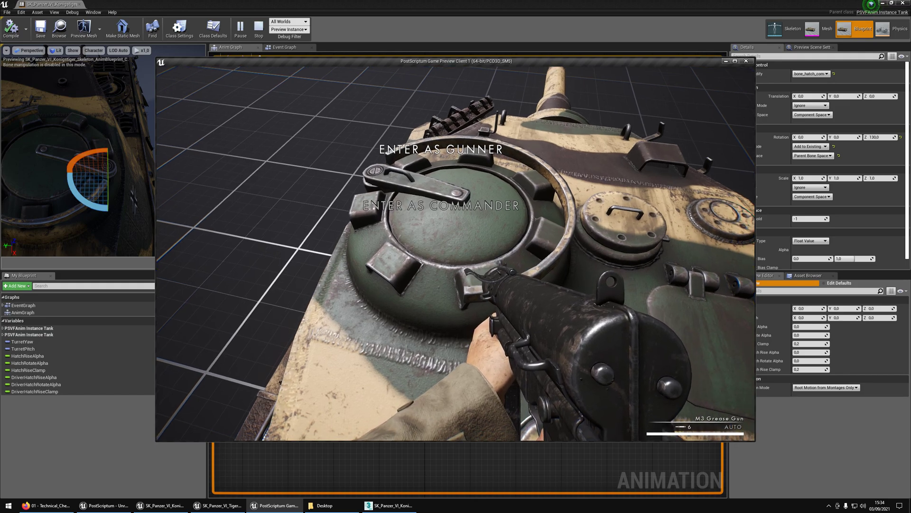
key("f")
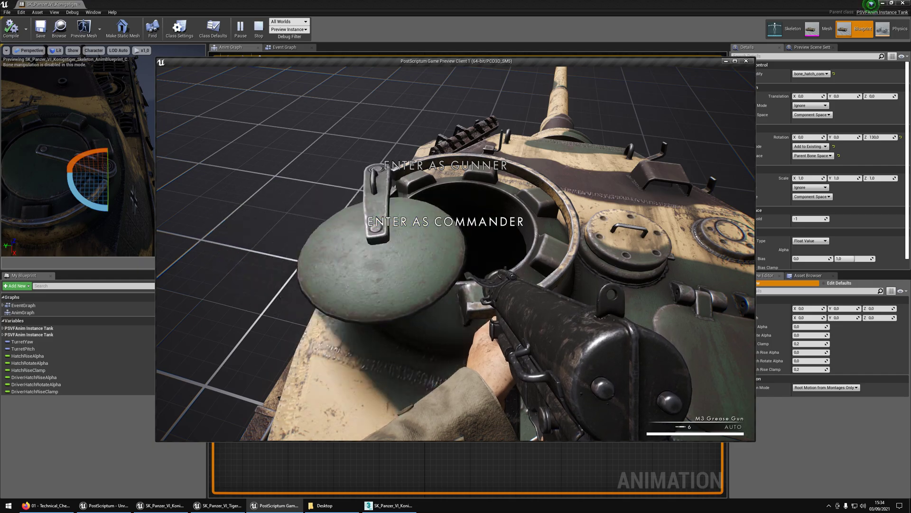
Walk to the driver position, test the driver hatch's opening motion and end the play session
key("w")
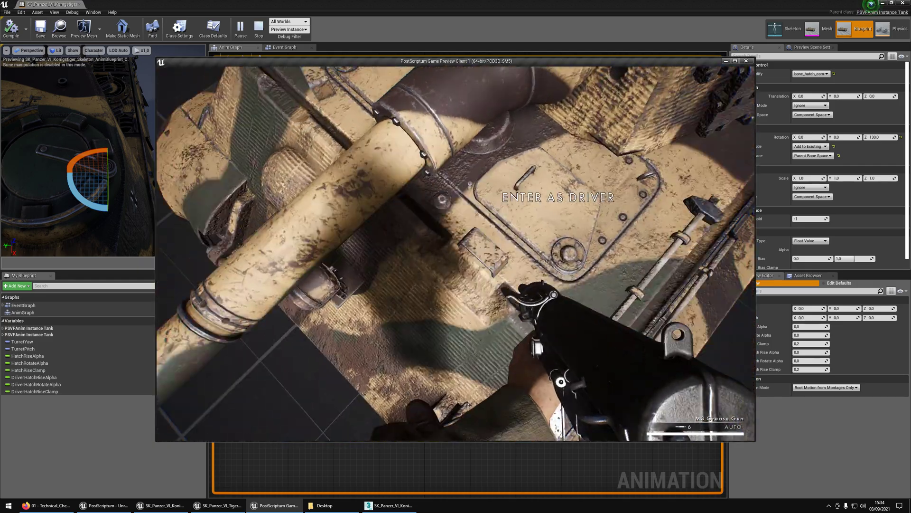
key("w")
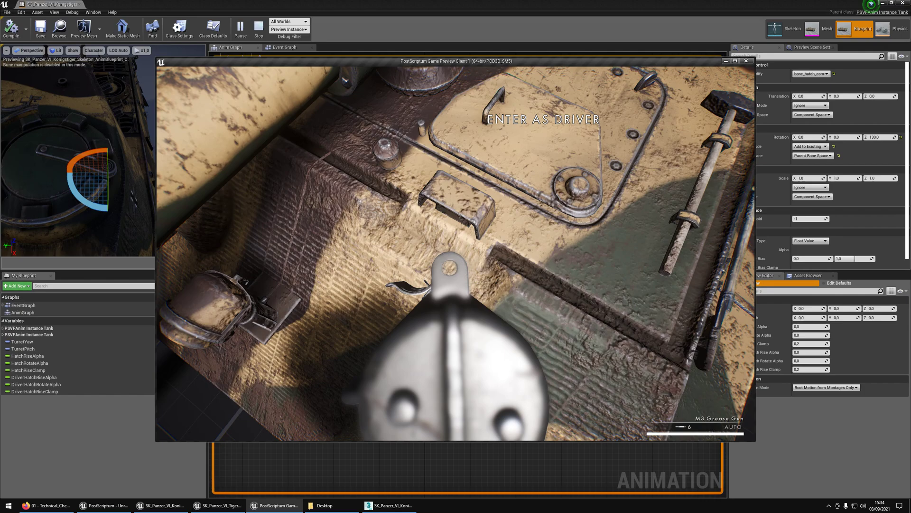
key("s")
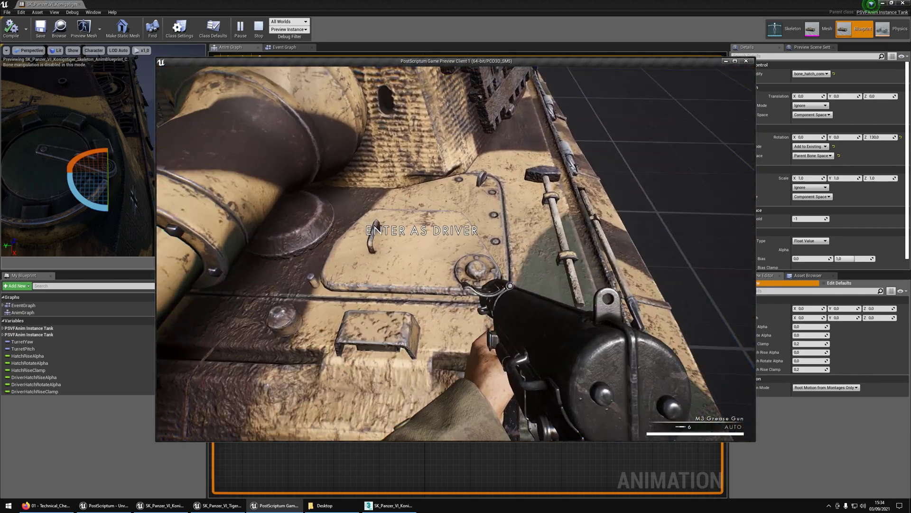
key("f")
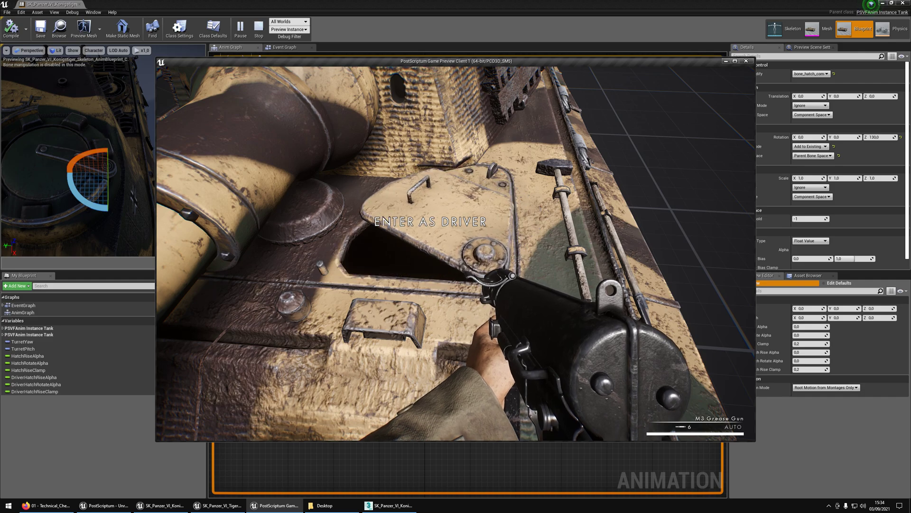
key("Escape")
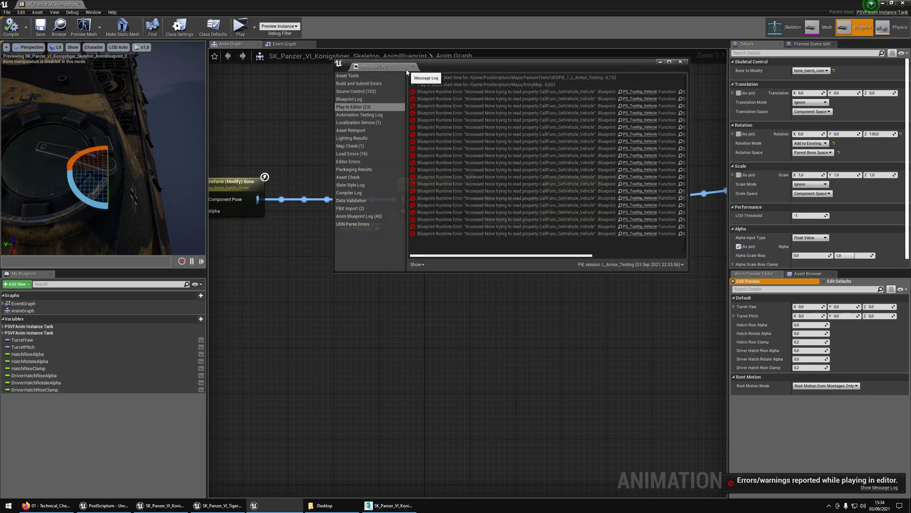
Close the Message Log and select the driver hatch's second Transform (Modify) Bone node in the Anim Graph
left_click(413, 66)
right_click_drag(276, 277, 657, 252)
scroll(332, 269, "down", 2)
right_click_drag(363, 282, 405, 241)
scroll(422, 230, "up", 2)
left_click(526, 167)
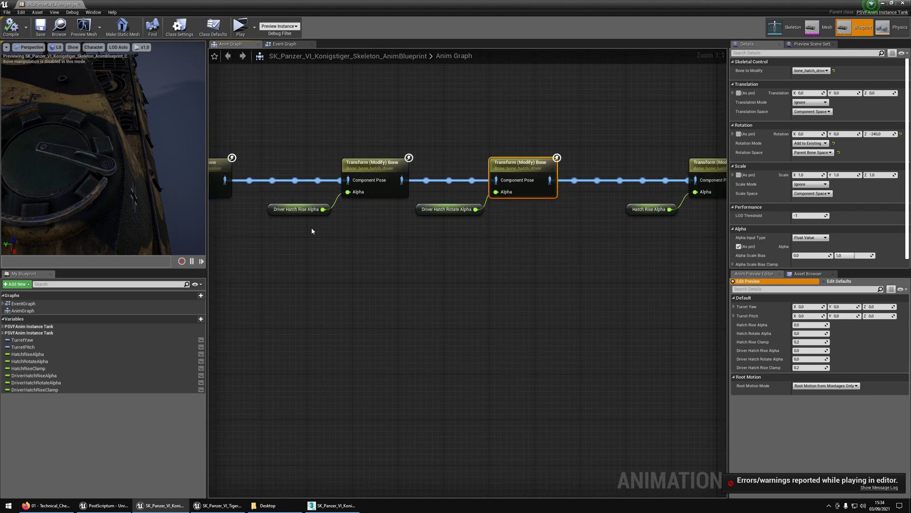
Disconnect Driver Hatch Rotate Alpha from the driver hatch rotation node and compile to preview the hatch fully rotated
mouse_move(142, 180)
right_mouse_down()
mouse_move(71, 176)
mouse_move(81, 200)
mouse_move(123, 156)
right_mouse_up()
left_click_drag(90, 171, 87, 167)
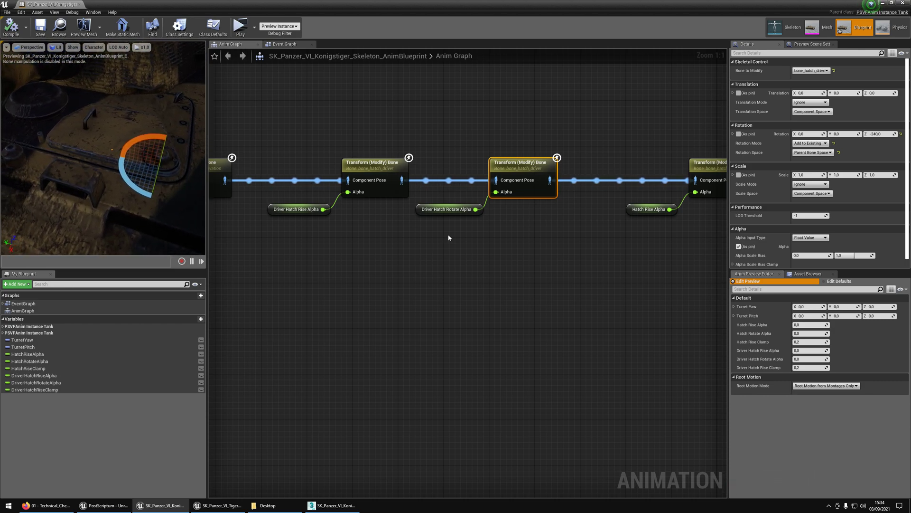
left_click(496, 192, "alt")
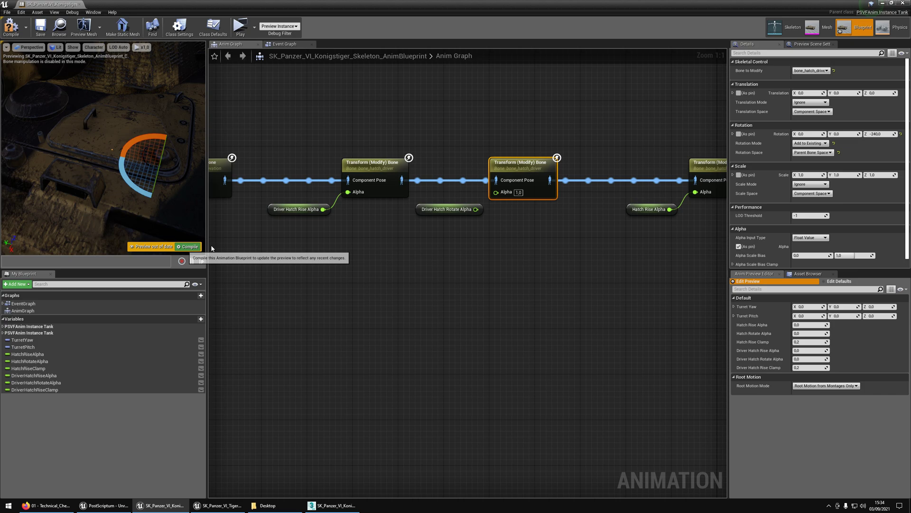
mouse_move(142, 185)
right_mouse_down()
mouse_move(161, 190)
mouse_move(138, 180)
mouse_move(152, 176)
right_mouse_up()
right_click_drag(118, 207, 154, 207)
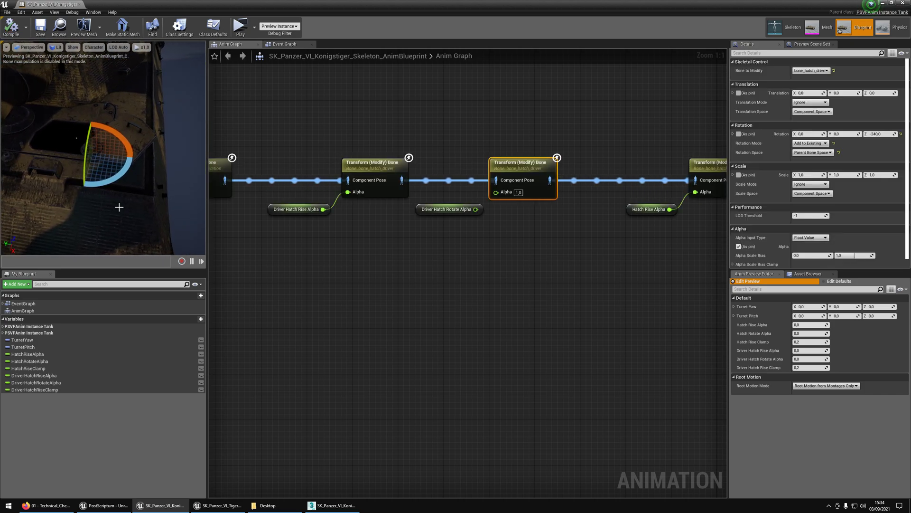
Mark the driver hatch's rotation direction with red freehand arrows on a screen capture of the viewport and discard the capture
key("Print")
left_click_drag(1, 62, 317, 284)
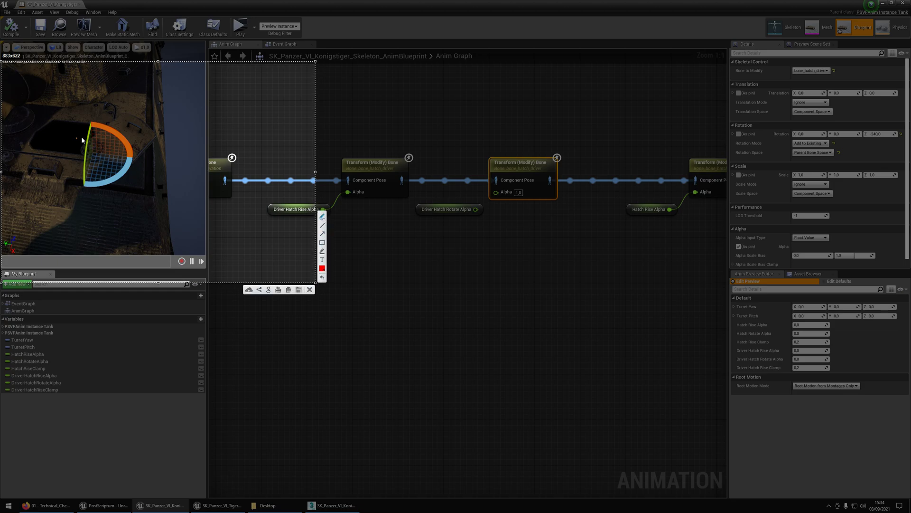
left_click_drag(84, 137, 72, 143)
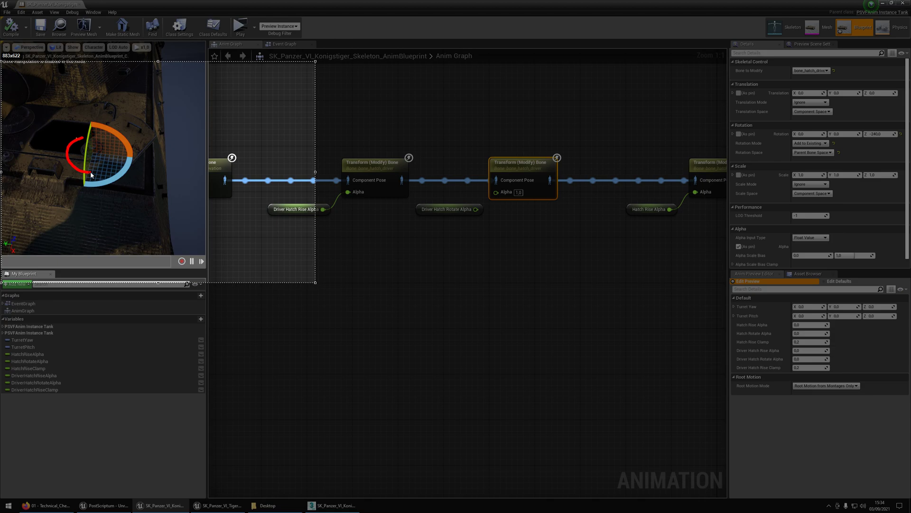
mouse_move(109, 169)
left_mouse_down()
mouse_move(114, 162)
mouse_move(112, 172)
left_mouse_up()
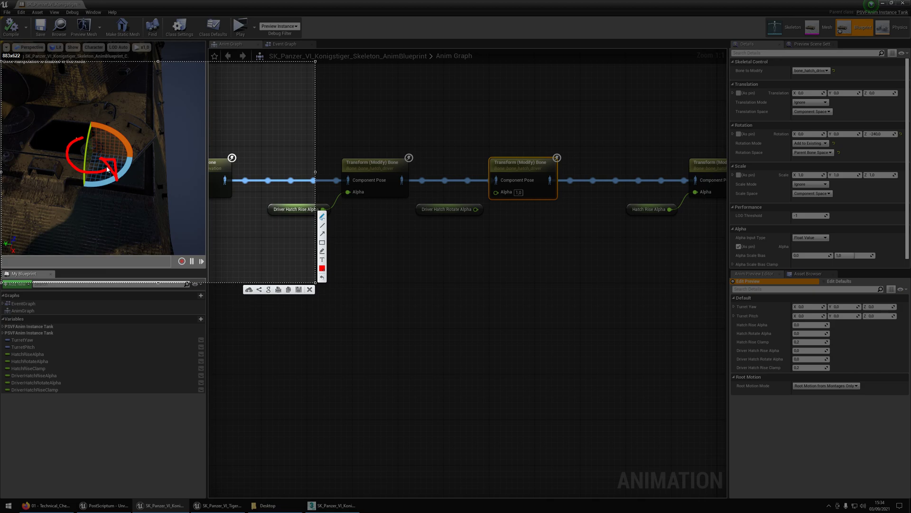
mouse_move(108, 168)
left_mouse_down()
mouse_move(122, 149)
mouse_move(88, 138)
mouse_move(118, 142)
left_mouse_up()
left_click_drag(81, 139, 63, 145)
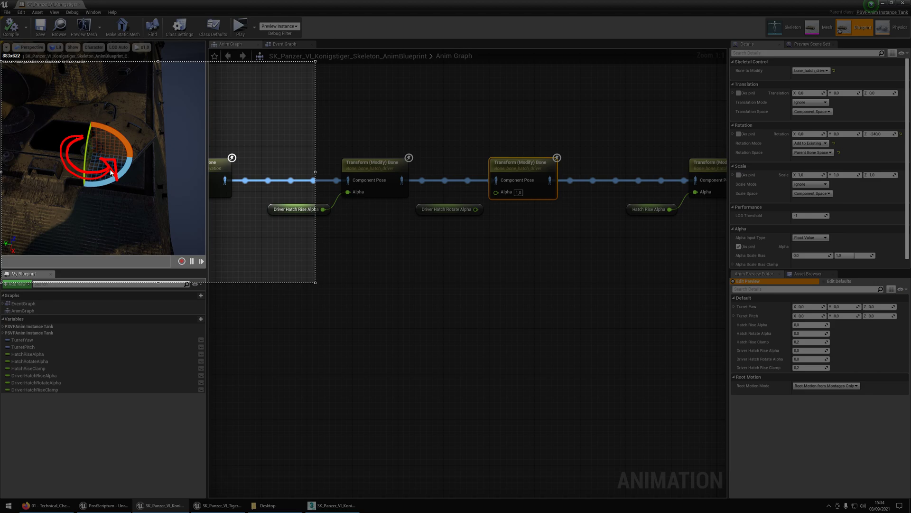
left_click_drag(111, 172, 112, 171)
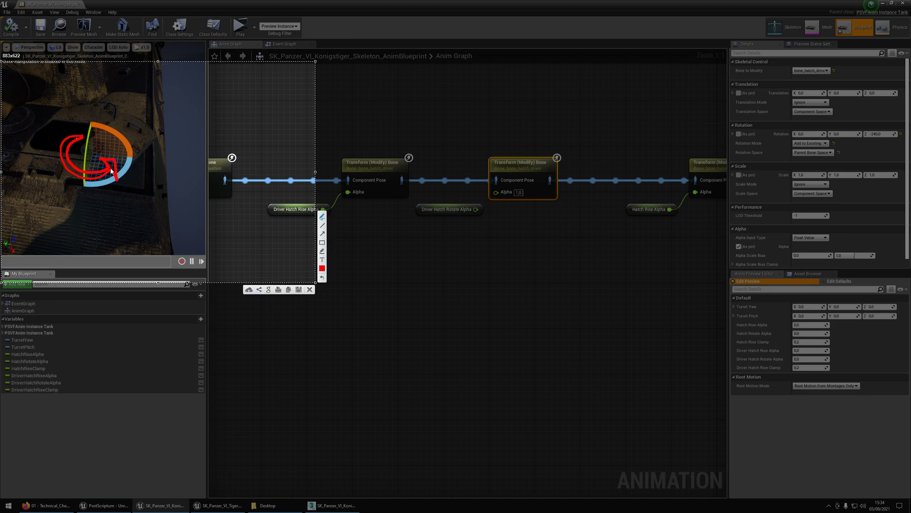
left_click_drag(872, 129, 872, 139)
mouse_move(117, 164)
left_mouse_down()
mouse_move(124, 160)
mouse_move(115, 134)
mouse_move(127, 141)
left_mouse_up()
key("Escape")
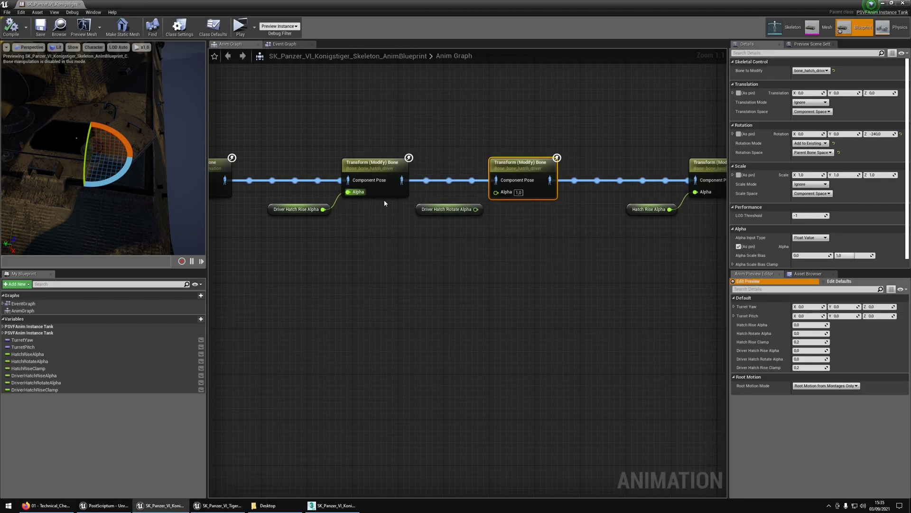
Set the Z rotation of the driver hatch's second Transform (Modify) Bone node to -179
right_click_drag(492, 223, 454, 233)
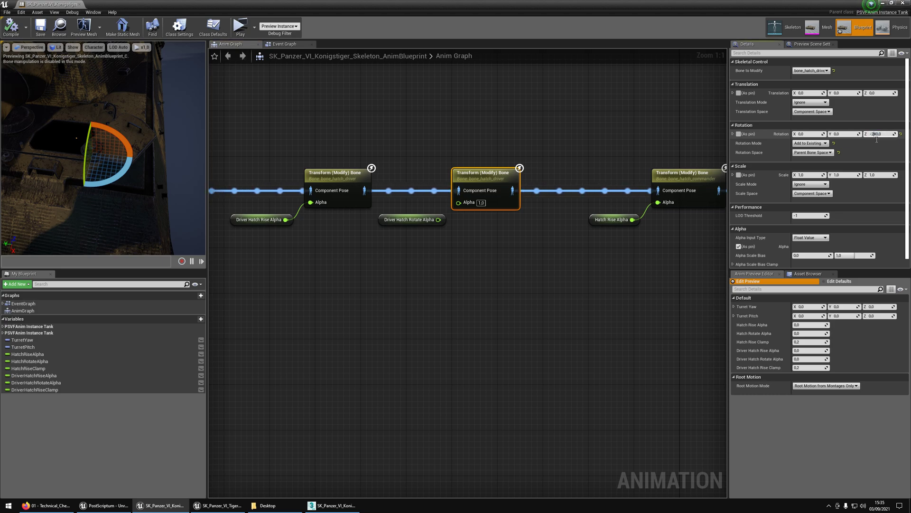
left_click_drag(877, 139, 907, 135)
type("-179")
key("Return")
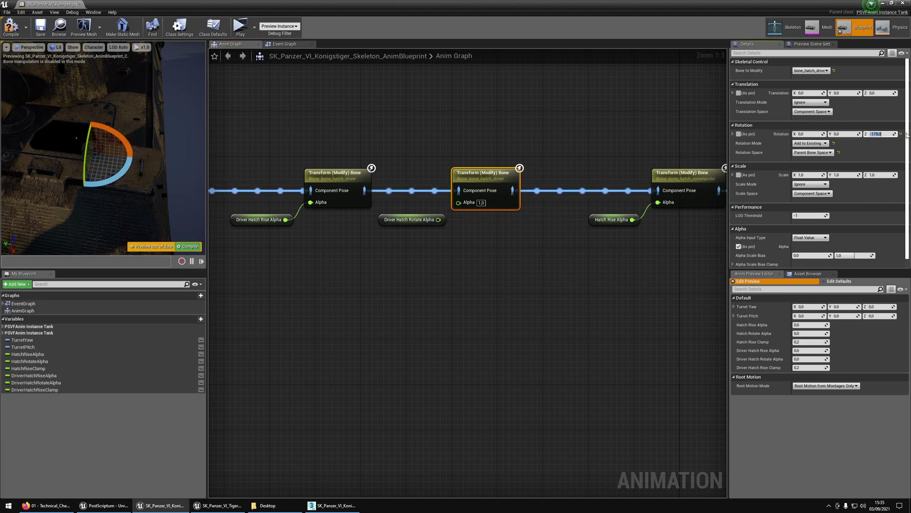
left_click(523, 244)
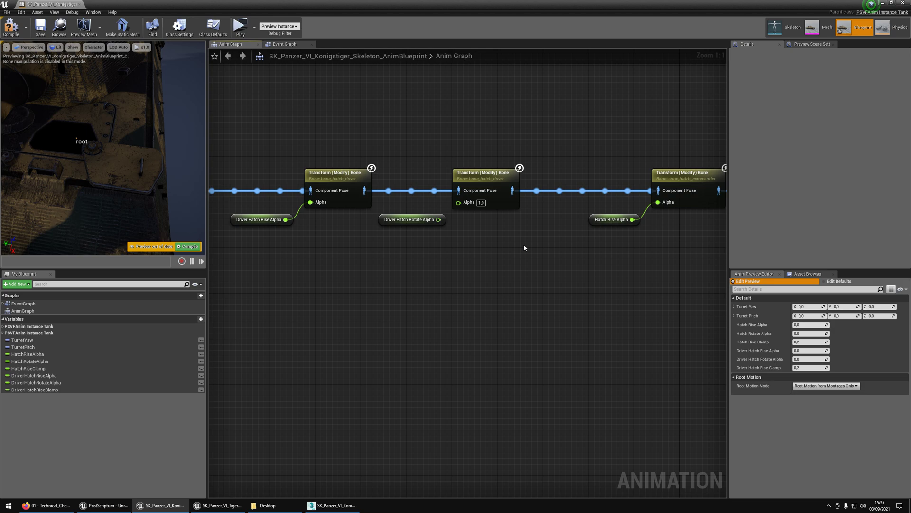
Duplicate the driver hatch rotation node, place the copy below it, and feed the original's output pose into the copy
key("ctrl+v")
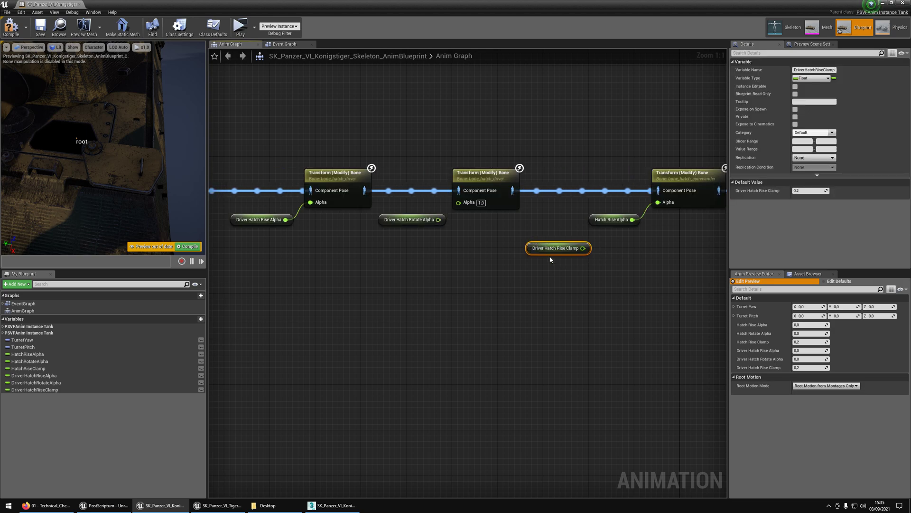
key("Delete")
left_click(480, 173)
key("ctrl+v")
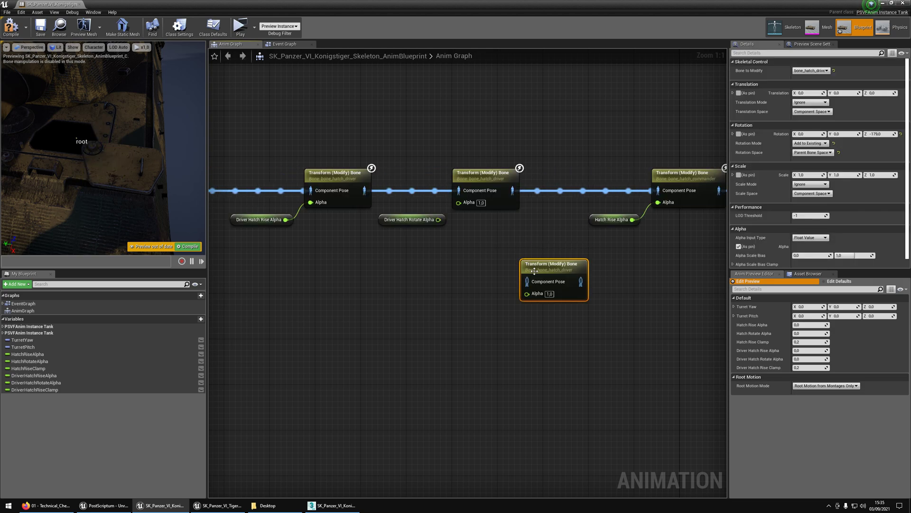
left_click_drag(539, 269, 513, 191)
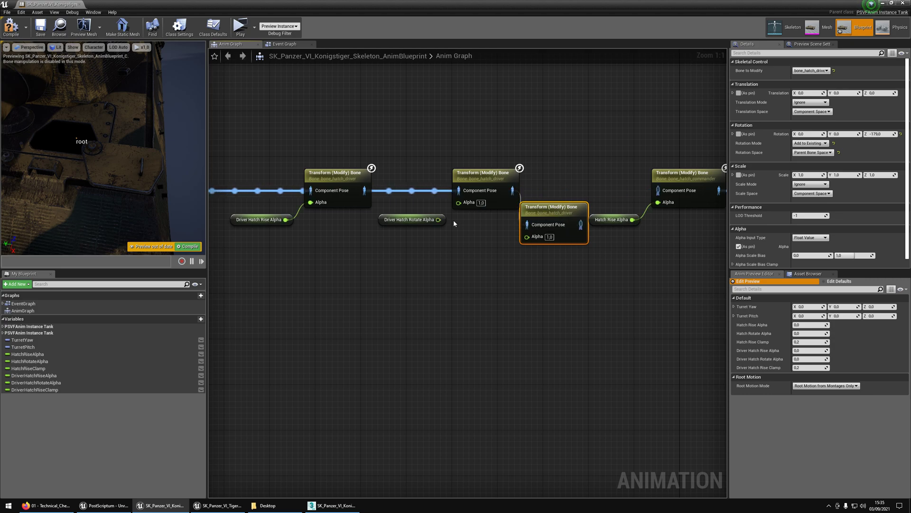
left_click_drag(441, 222, 440, 221)
left_click_drag(565, 228, 565, 257)
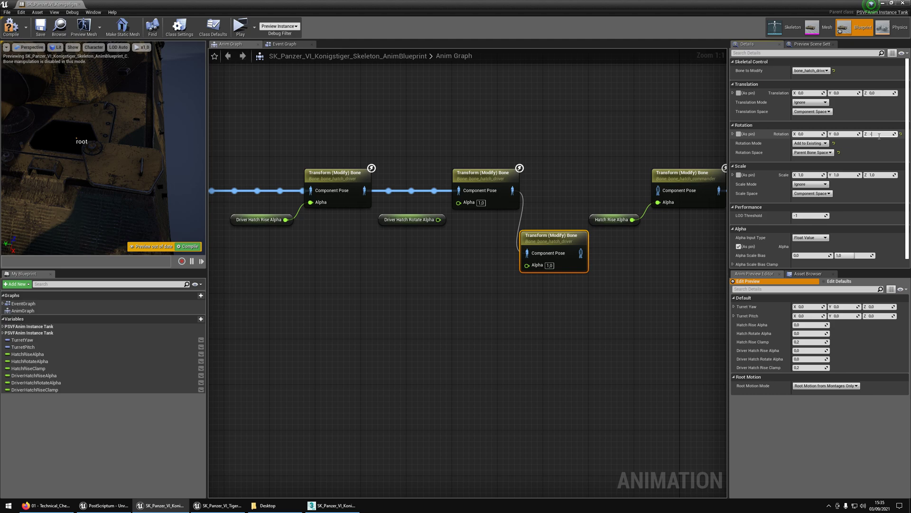
Set the copied node's Z rotation to -40 and connect its output pose to the commander hatch's first Transform (Modify) Bone node
key("Return")
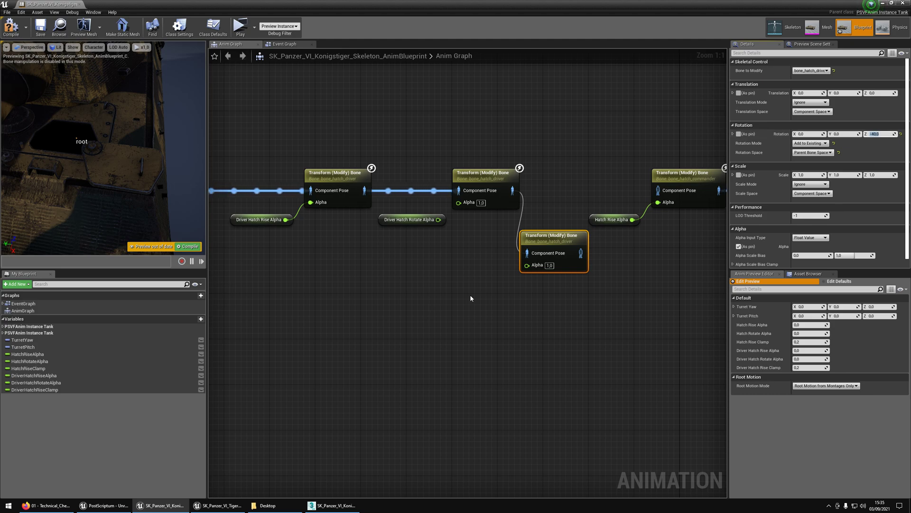
left_click_drag(526, 265, 479, 246)
left_click(475, 276)
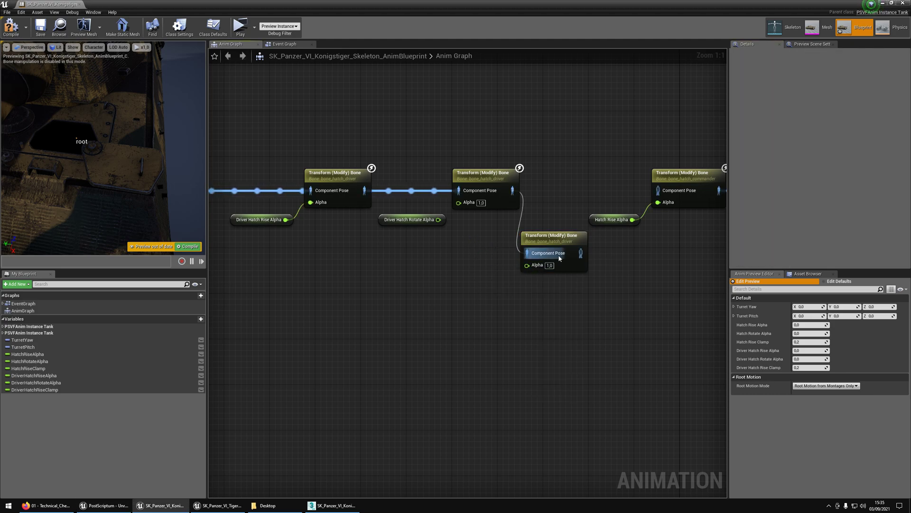
left_click_drag(581, 253, 658, 193)
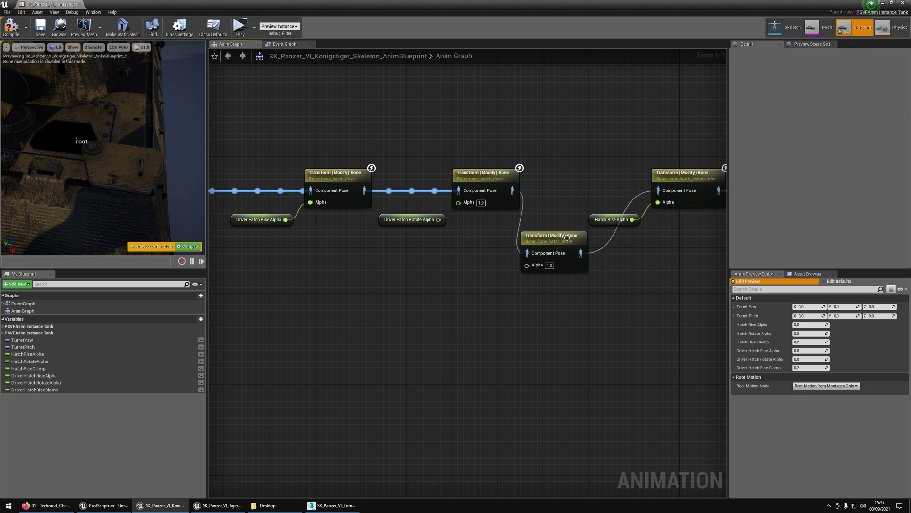
Connect Driver Hatch Rotate Alpha to the Alpha of both driver hatch rotation nodes and compile the blueprint
left_click_drag(546, 236, 521, 224)
mouse_move(504, 254)
left_mouse_down()
mouse_move(439, 220)
mouse_move(458, 202)
left_mouse_up()
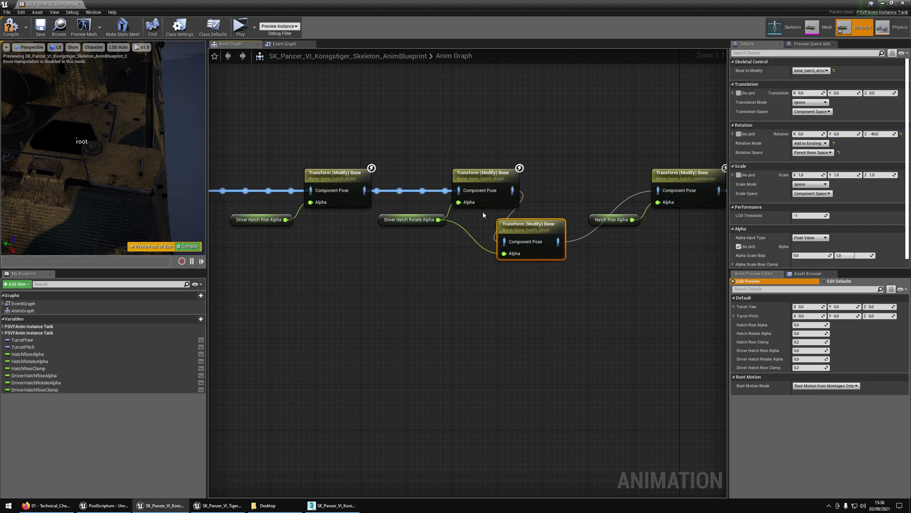
left_click(197, 246)
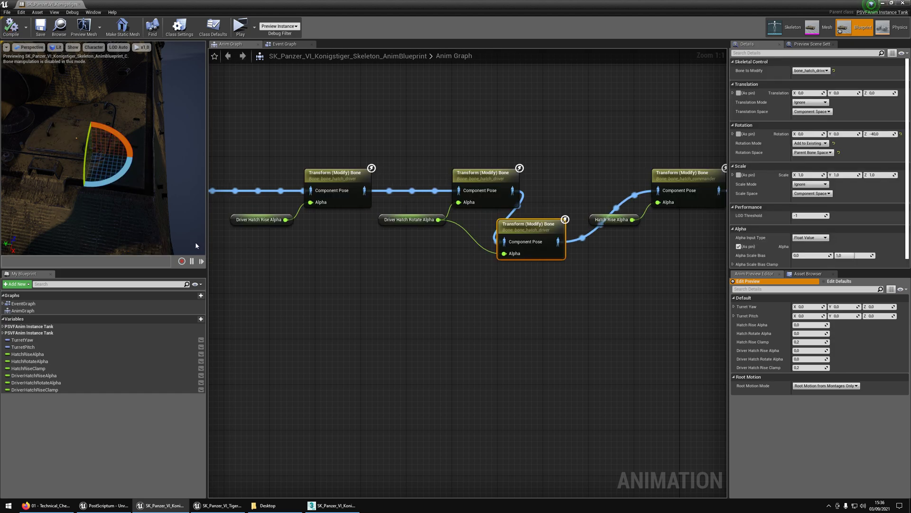
Start a maximized play session, join a section and spawn at the tank
key("alt+p")
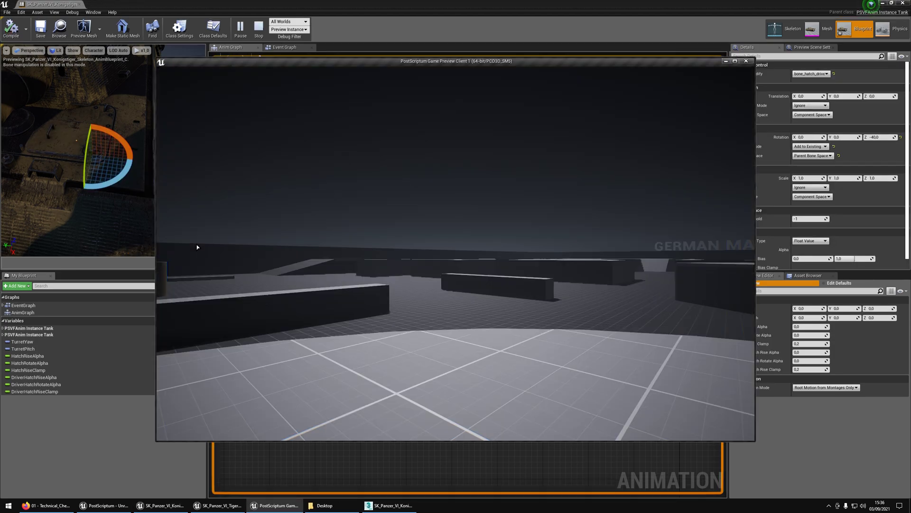
left_click(734, 62)
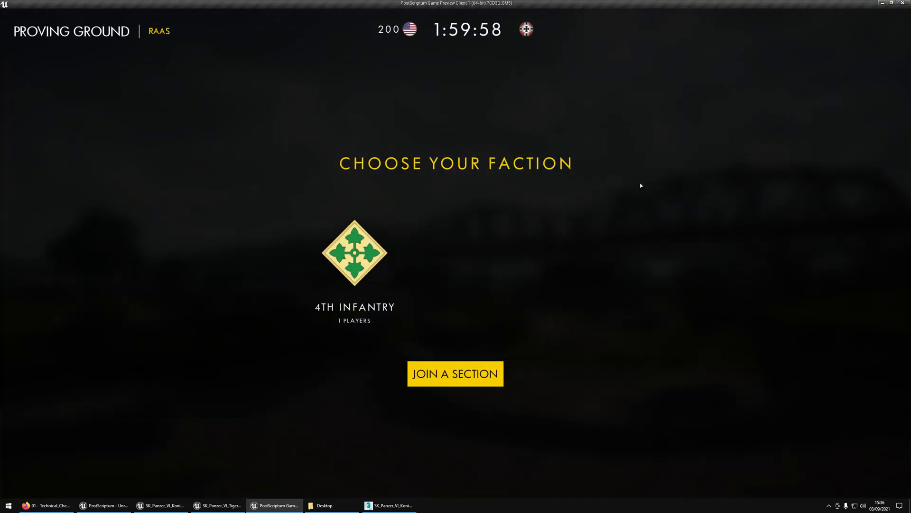
left_click(469, 374)
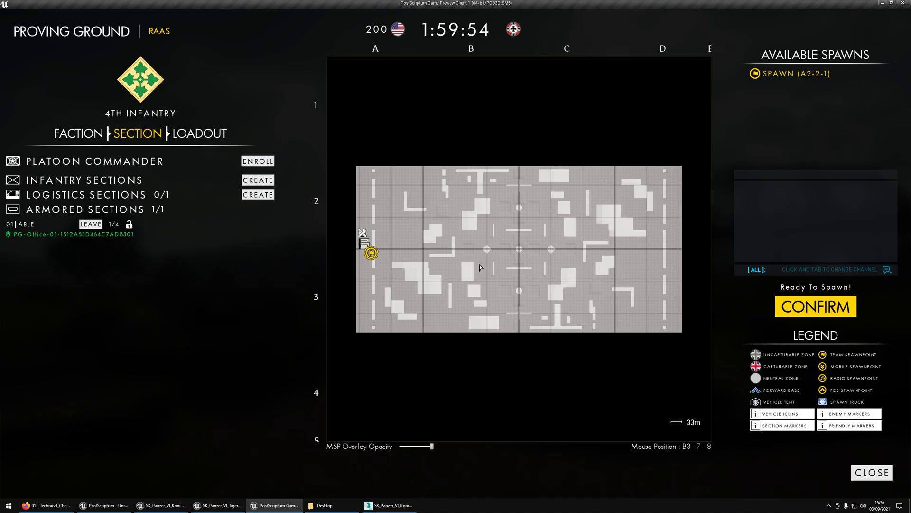
left_click(836, 307)
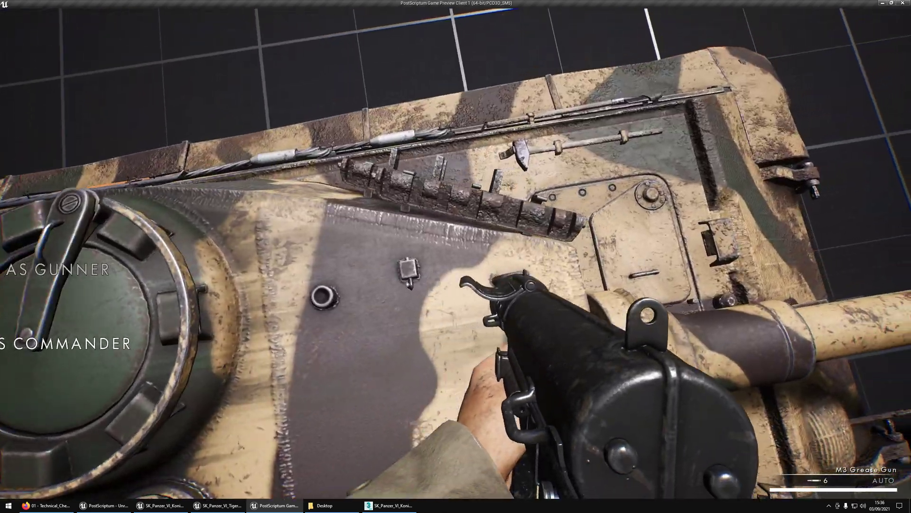
Walk to the driver hatch, enter the tank as driver and test the hatch's opening and closing motion
key("w")
key("f")
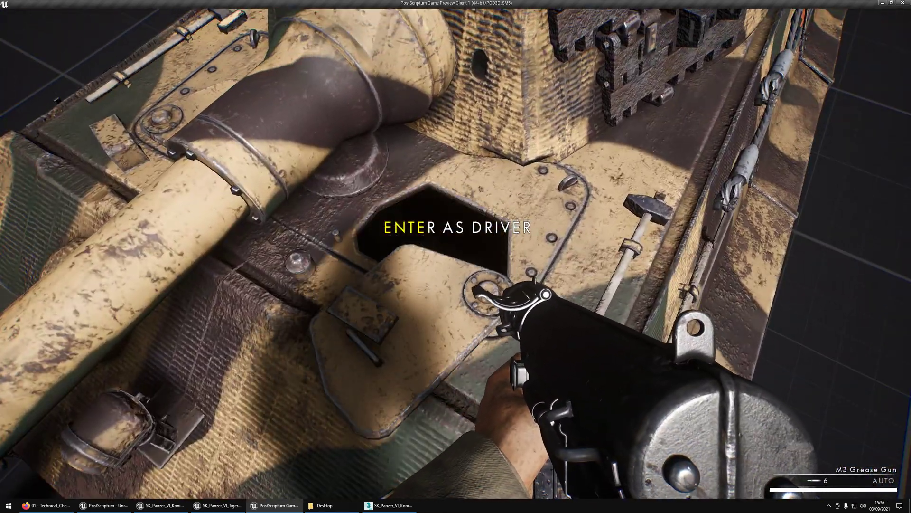
key("e")
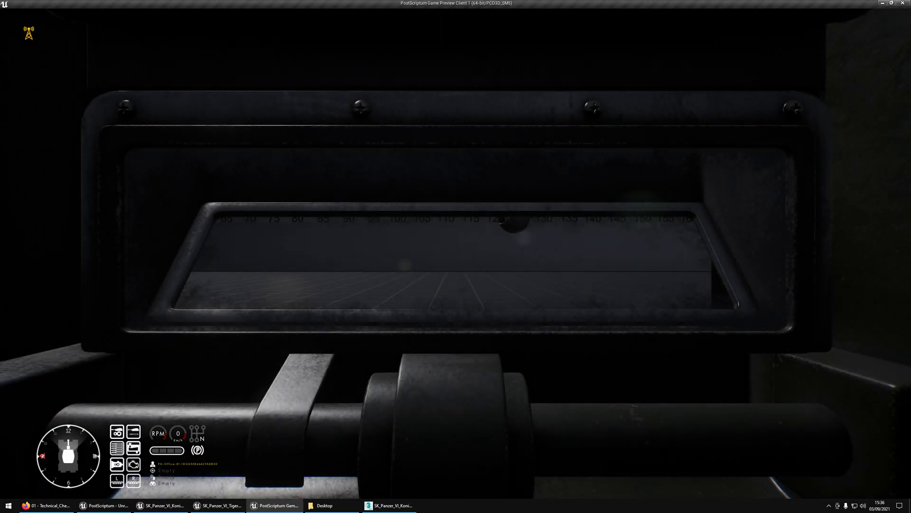
key("ctrl")
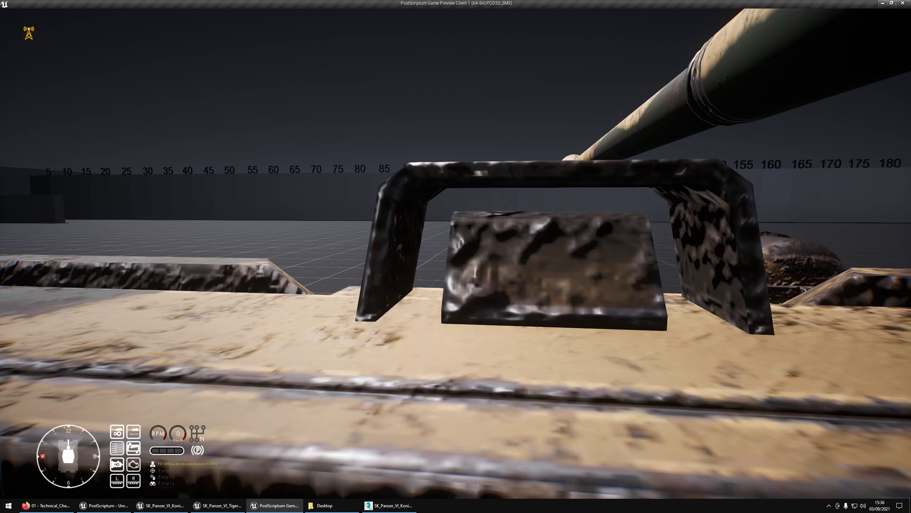
key("ctrl")
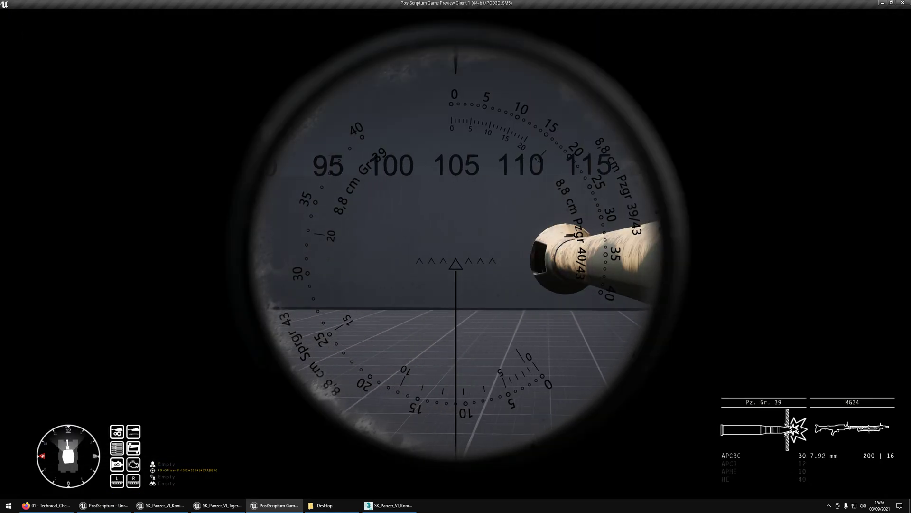
From the gunner seat, test the sight zoom and turret traverse, fire the main gun twice and end the play session
key("shift")
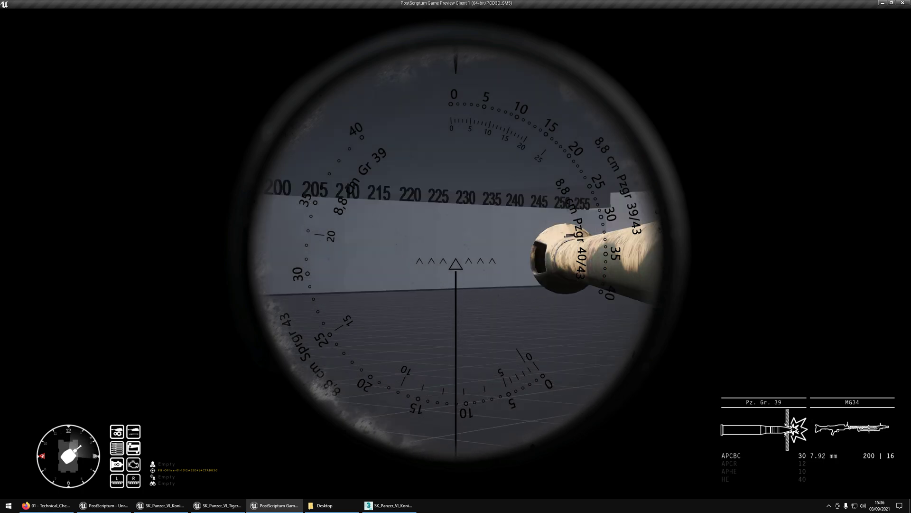
key("shift")
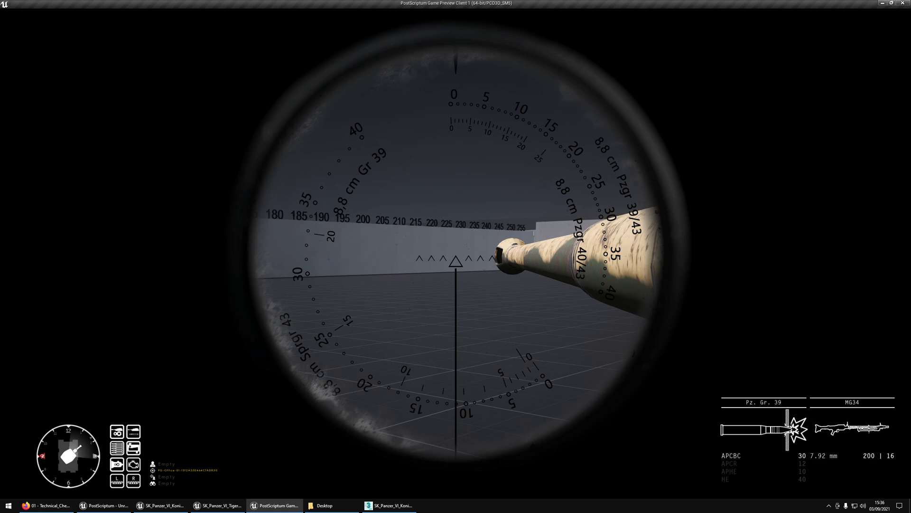
key("shift")
key("shift")
key("shift")
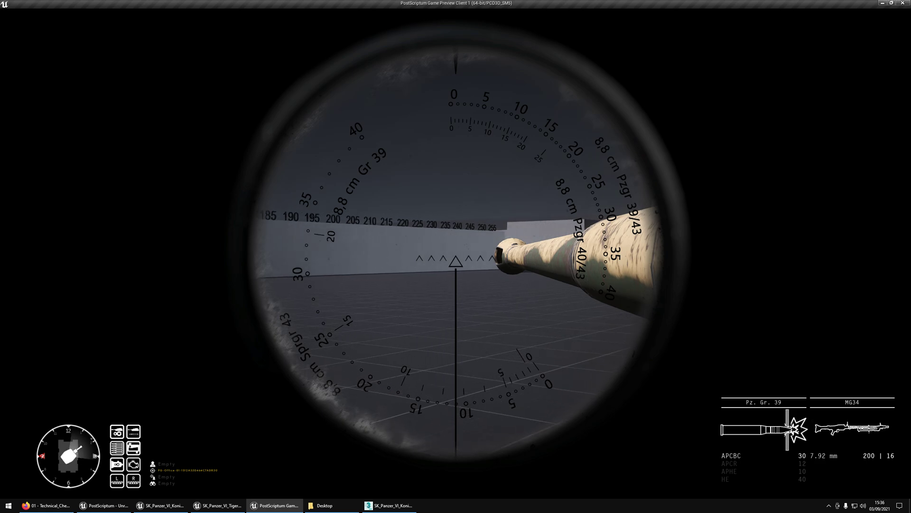
scroll(456, 256, "up", 3)
scroll(456, 256, "down", 3)
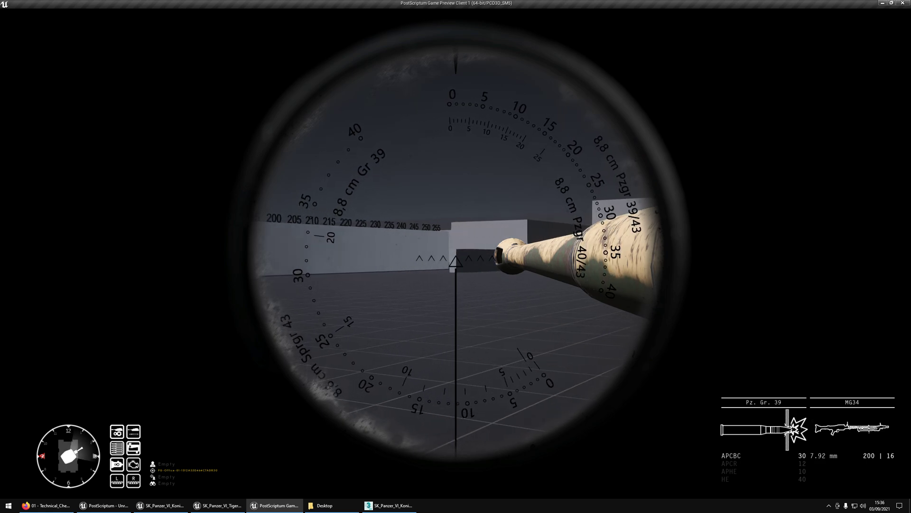
key("d")
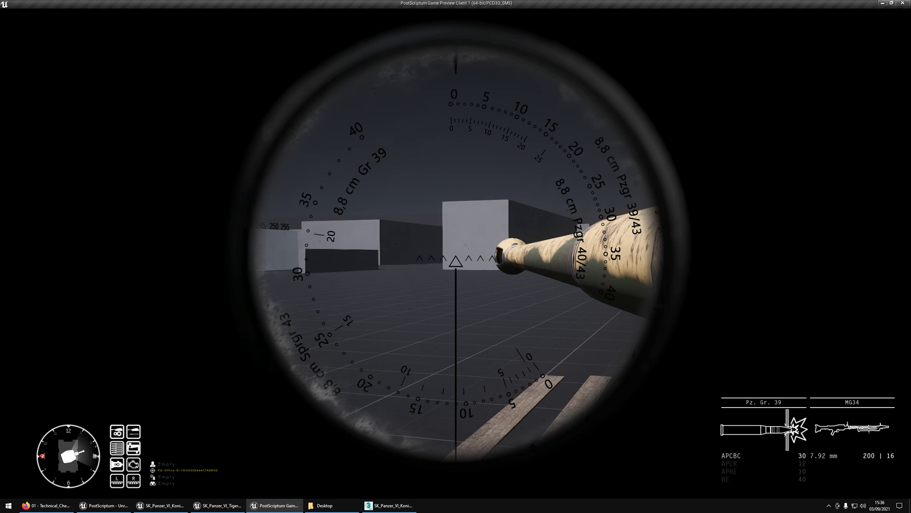
left_click(456, 262)
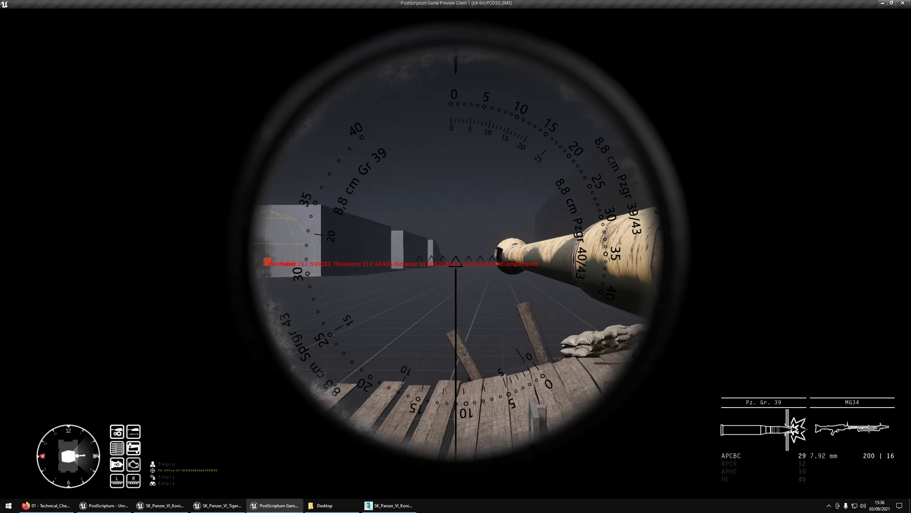
left_click(456, 261)
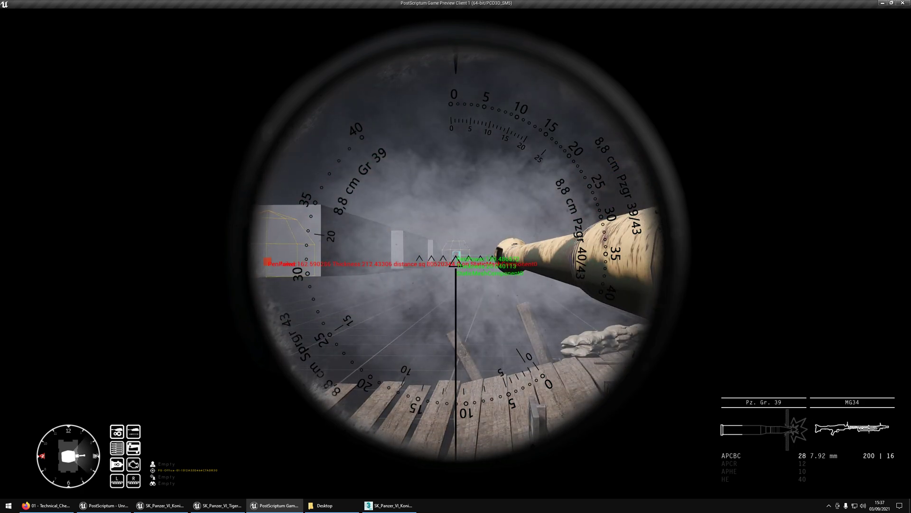
key("Escape")
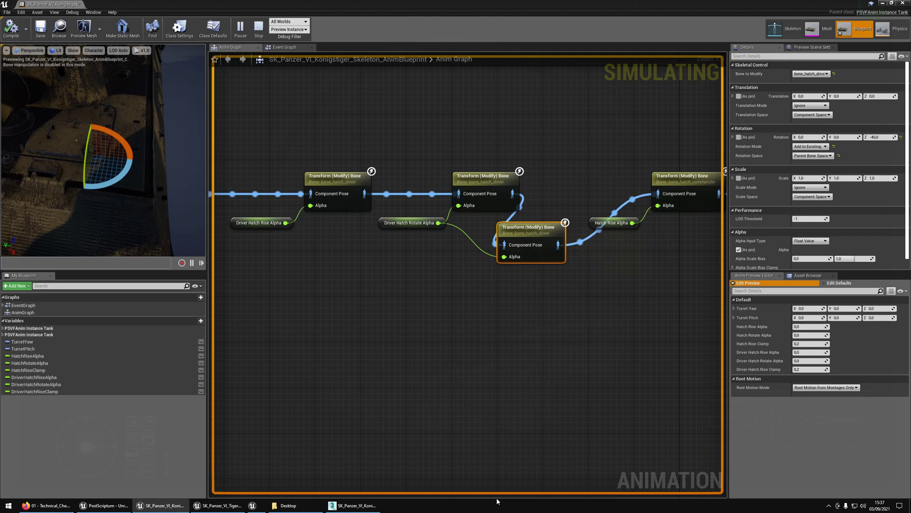
Bring the cannon barrel into the preview and space the cannon recoil bone node and its Main Gun Recoil Pct variable away from neighbouring nodes
middle_click(370, 67)
right_click_drag(581, 170, 319, 172)
scroll(571, 243, "down", 4)
right_click_drag(683, 257, 278, 261)
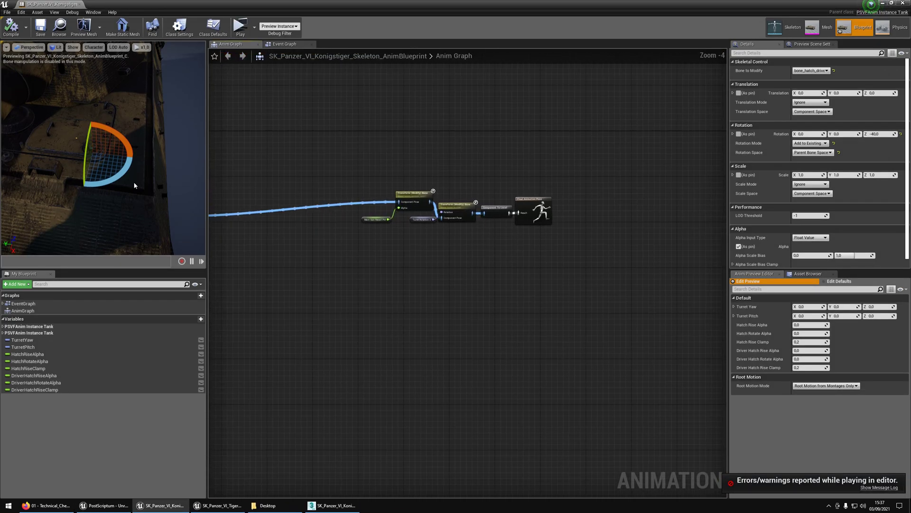
right_click_drag(81, 182, 52, 157)
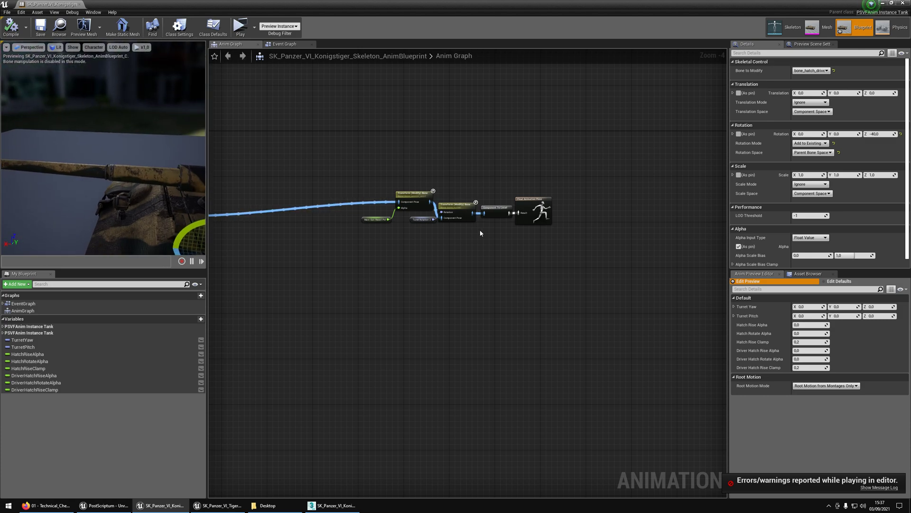
scroll(386, 232, "up", 4)
left_click_drag(361, 223, 376, 207)
left_click(418, 159)
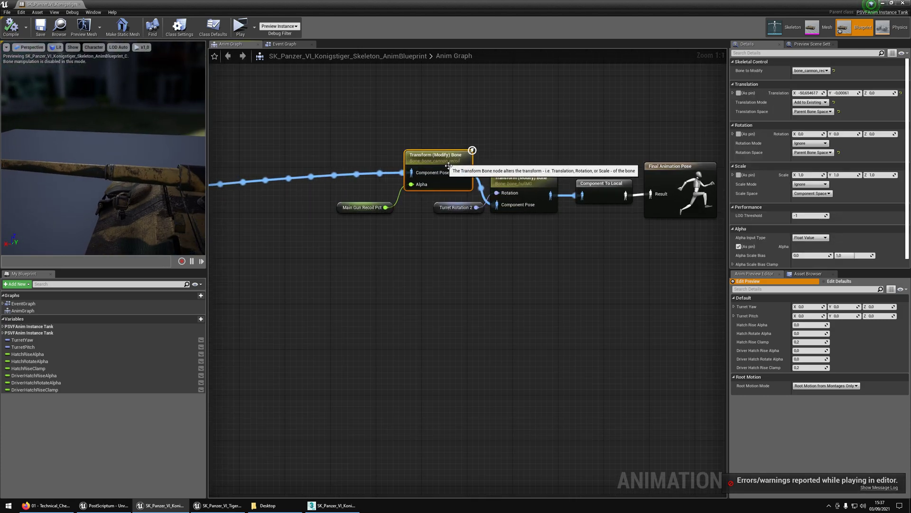
left_click_drag(418, 159, 394, 159)
left_click_drag(351, 209, 322, 204)
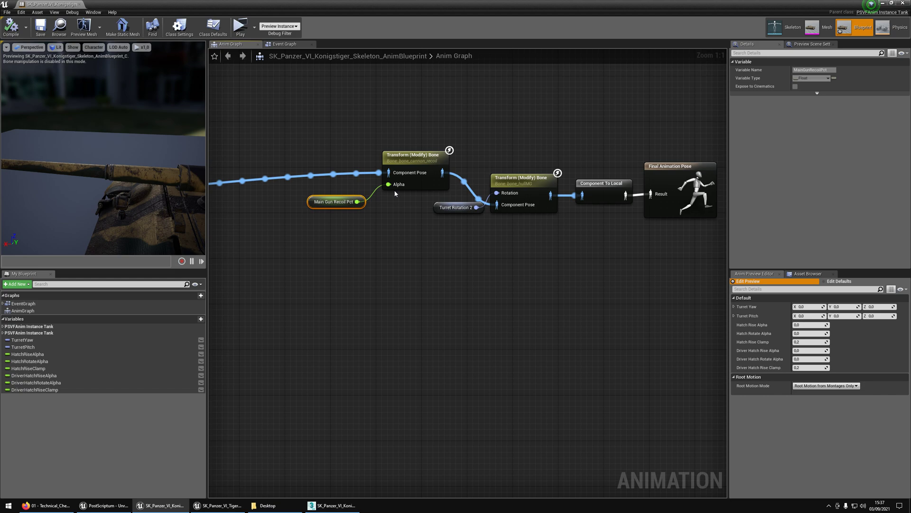
Disconnect Main Gun Recoil Pct from the cannon recoil node, compile to preview the full recoil, and widen the preview viewport
left_click(389, 186, "alt")
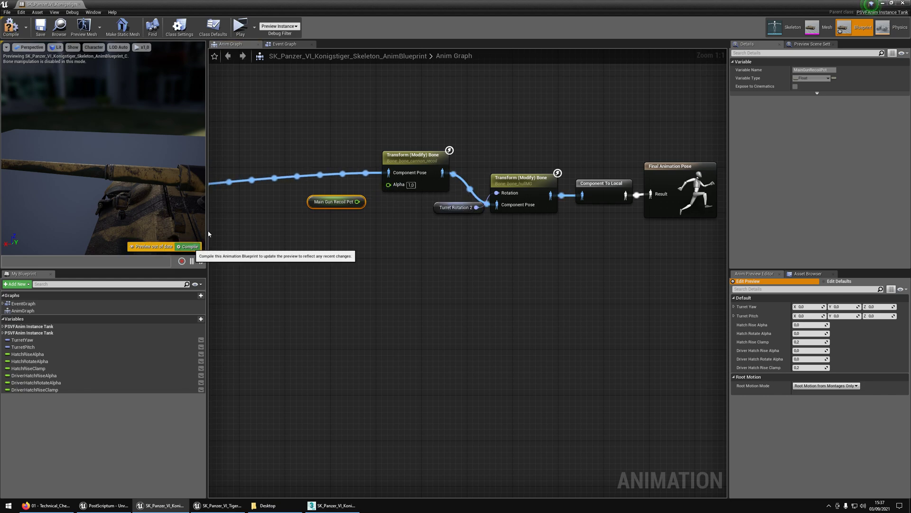
key("F7")
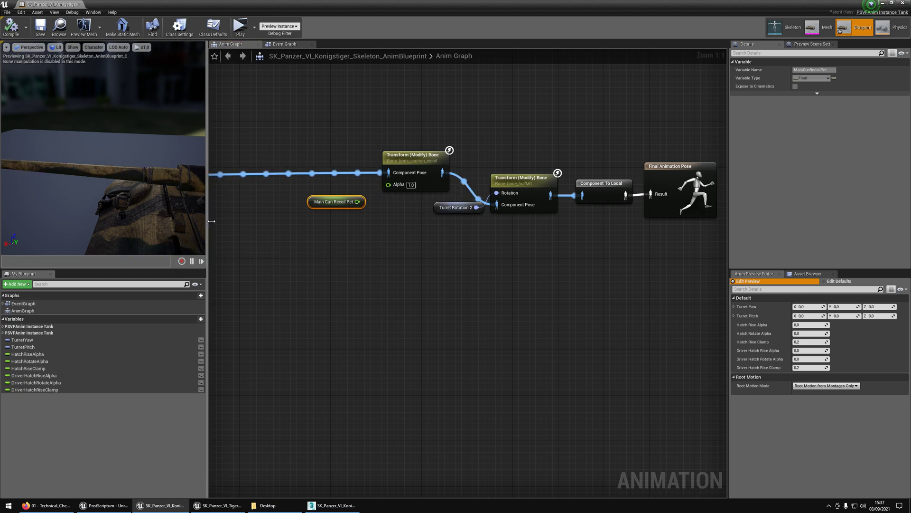
left_click_drag(211, 226, 271, 226)
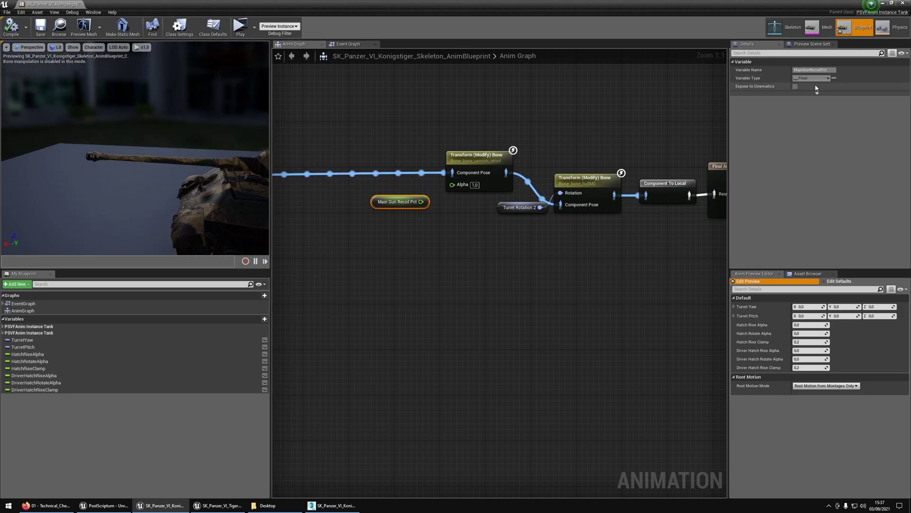
Reset the cannon recoil bone's translation, set its X offset to -65, and reconnect Main Gun Recoil Pct to the node's alpha
left_click(474, 180)
left_click(901, 93)
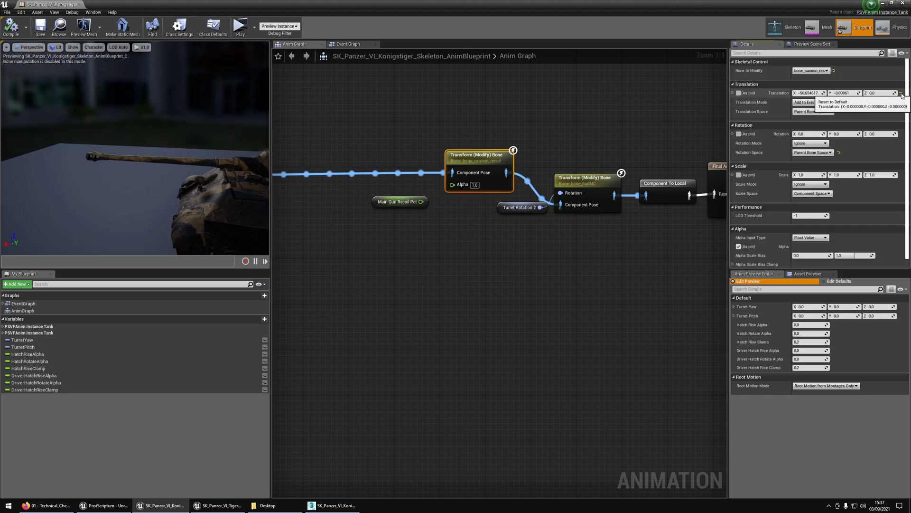
right_click_drag(288, 195, 315, 185)
right_click_drag(218, 182, 233, 177)
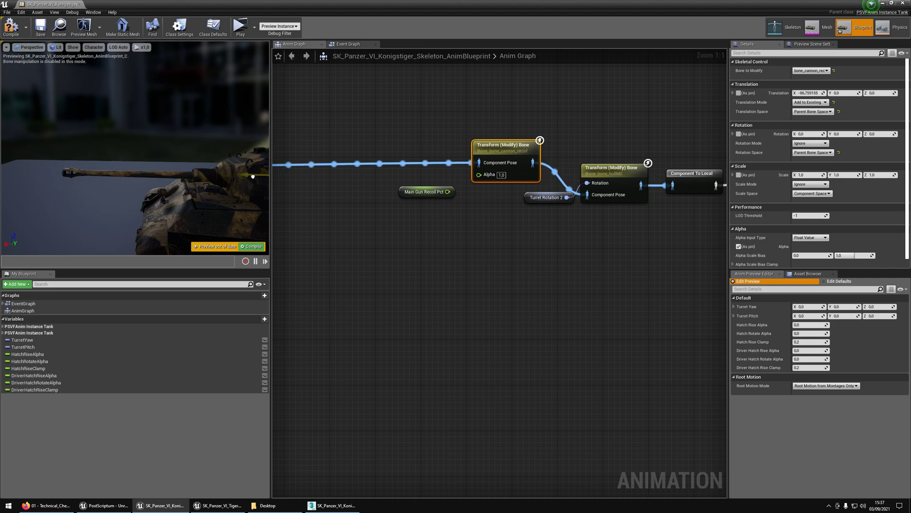
mouse_move(252, 176)
left_mouse_down()
mouse_move(209, 174)
mouse_move(241, 175)
left_mouse_up()
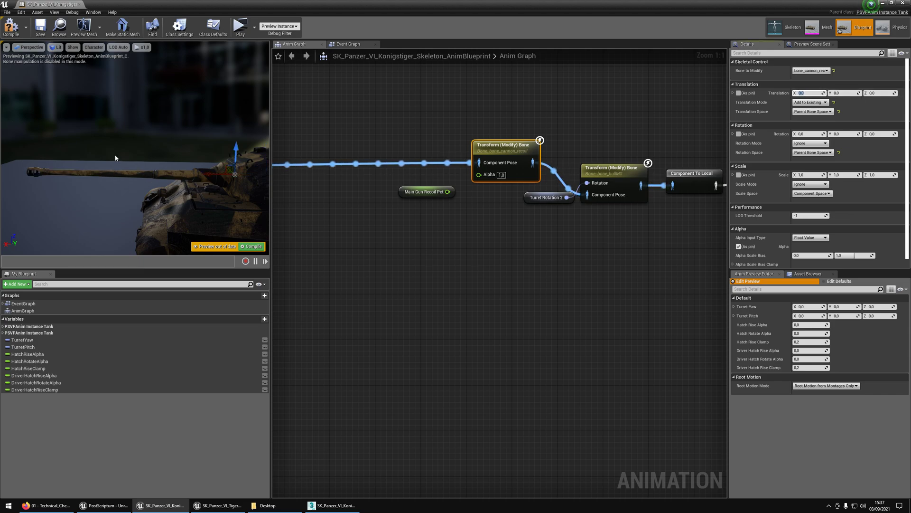
left_click_drag(116, 158, 115, 158)
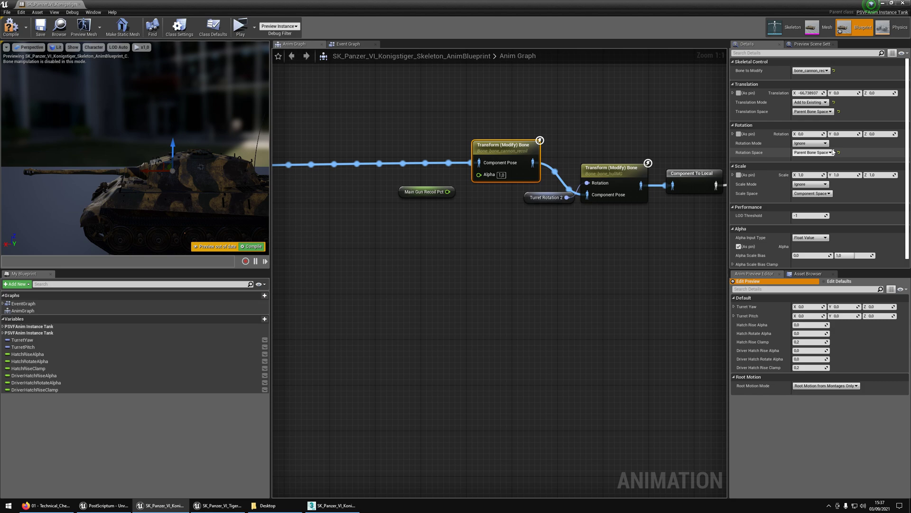
left_click(811, 93)
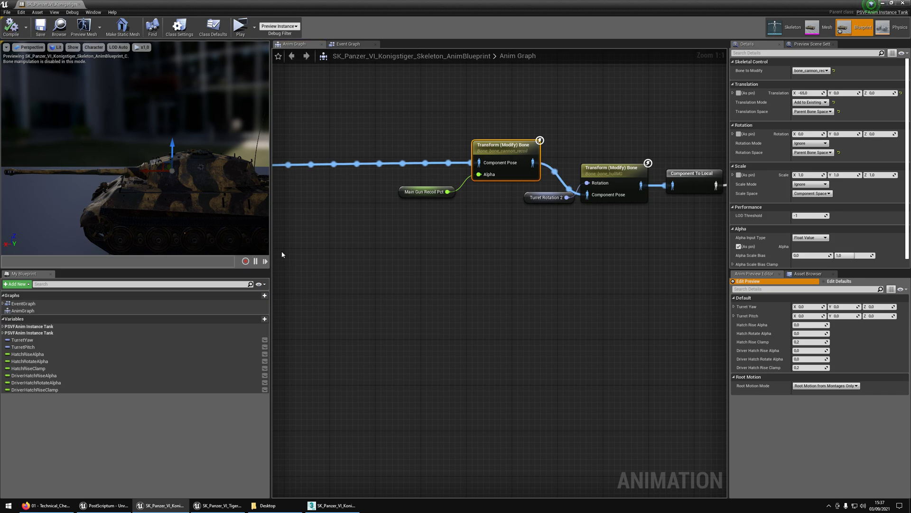
right_click_drag(605, 256, 564, 251)
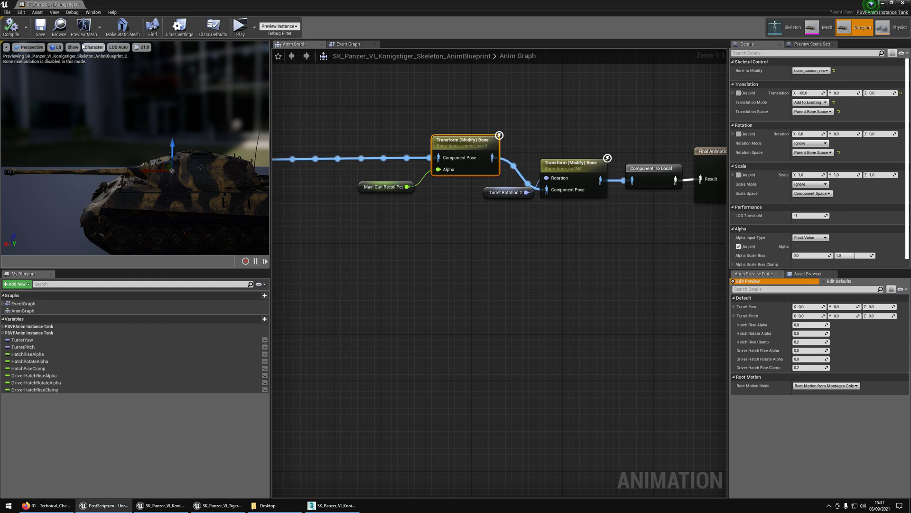
left_click_drag(548, 179, 577, 154)
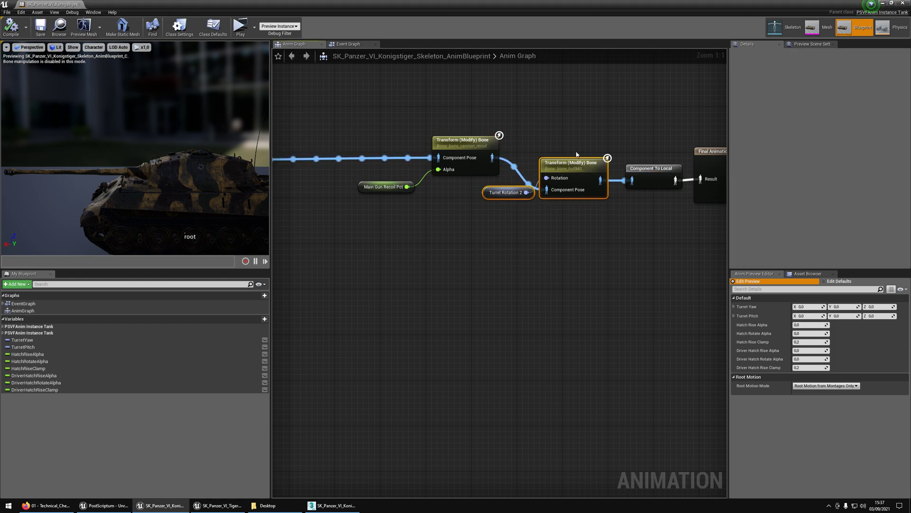
Start a full-screen play session and spawn at the team spawnpoint with a new 4th Infantry armored section
key("alt+p")
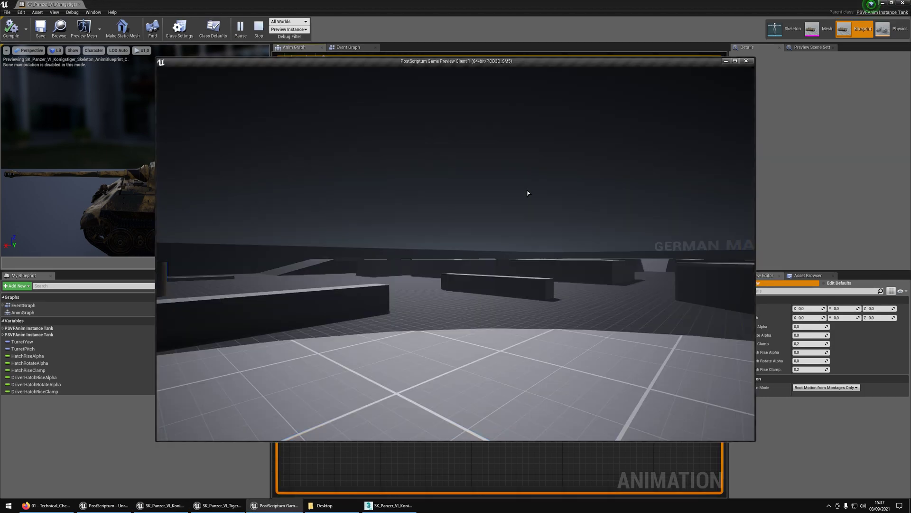
left_click(735, 62)
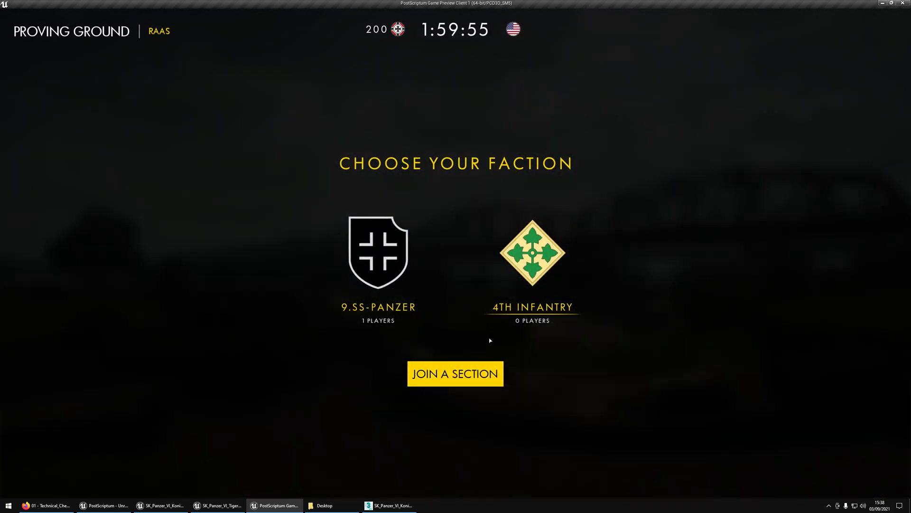
left_click(469, 376)
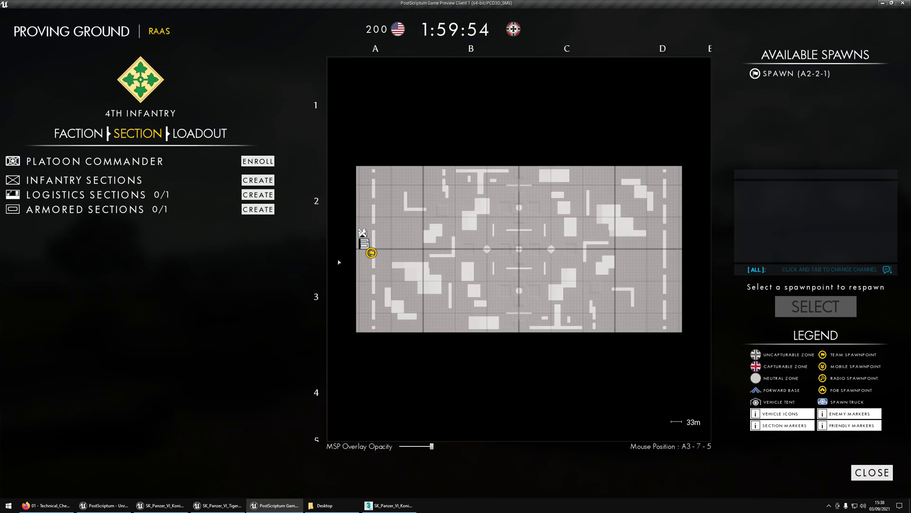
left_click(262, 209)
left_click(371, 252)
left_click(816, 306)
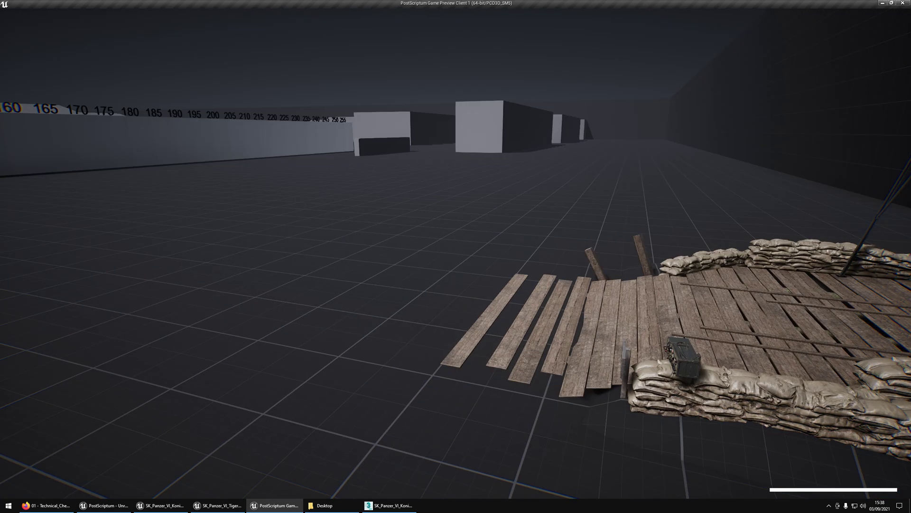
Go to the Konigstiger's front hull hatch and enter the tank as hull gunner
key("z")
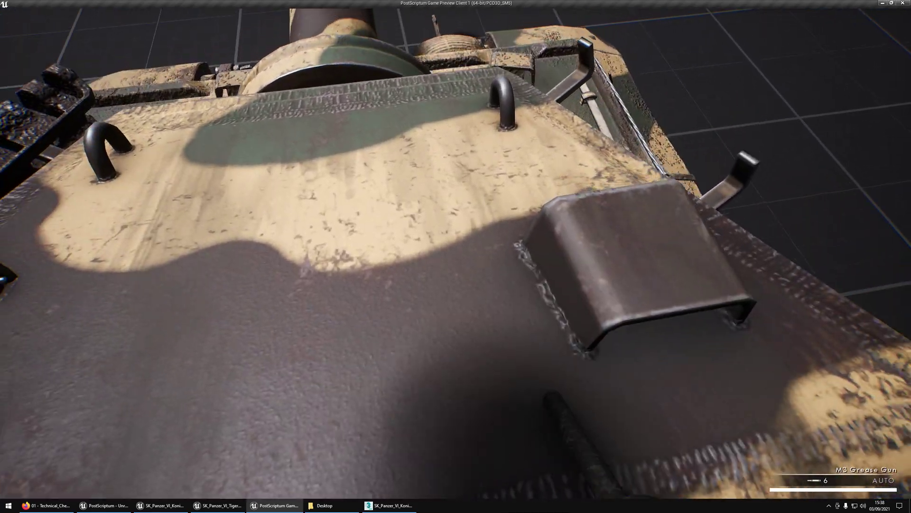
key("w")
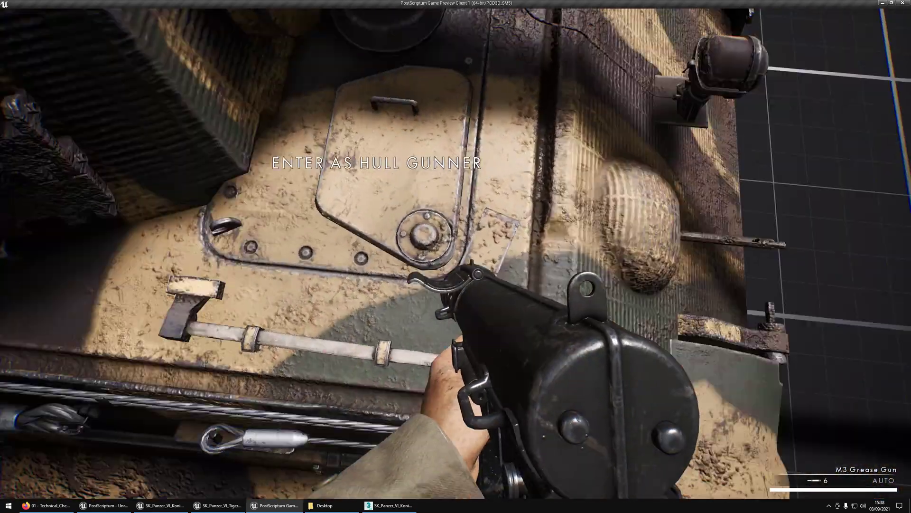
key("f")
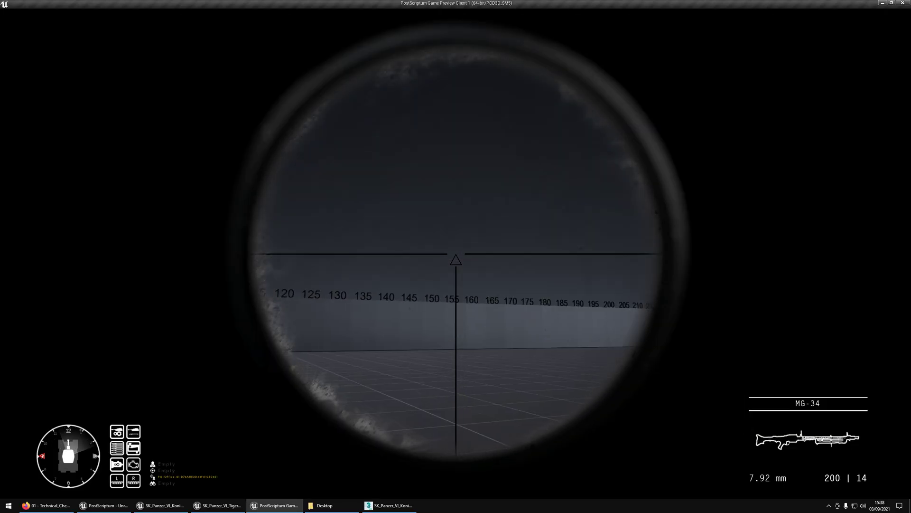
Test aiming and firing the hull MG-34, then exit the tank and end the play session
left_click(456, 257)
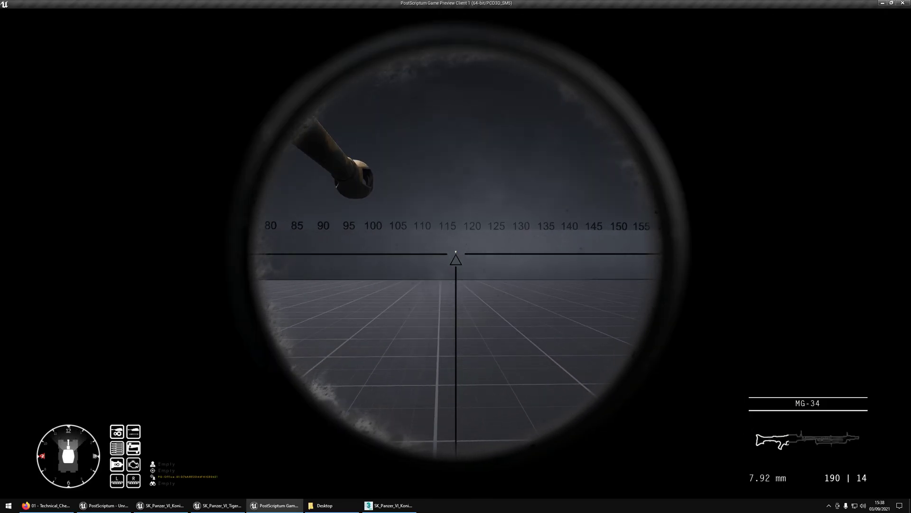
left_click(456, 256)
left_click_drag(456, 256, 456, 256)
key("e")
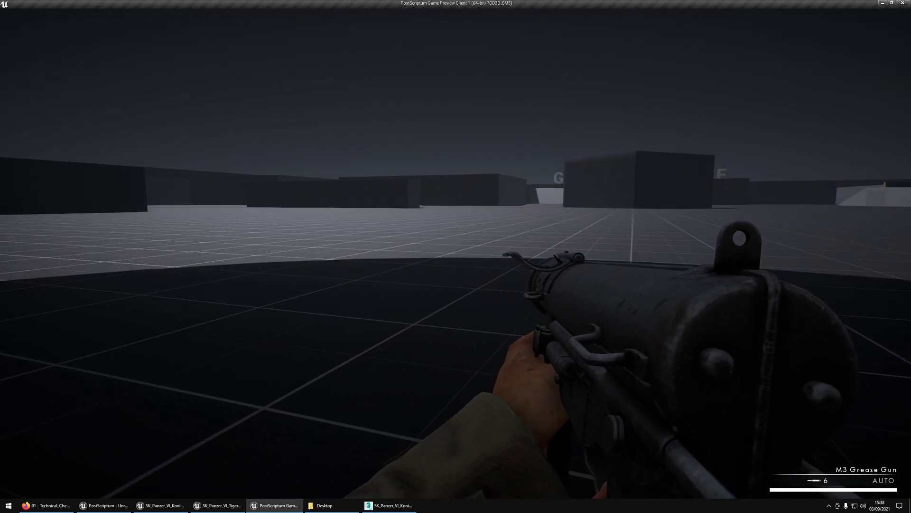
key("Escape")
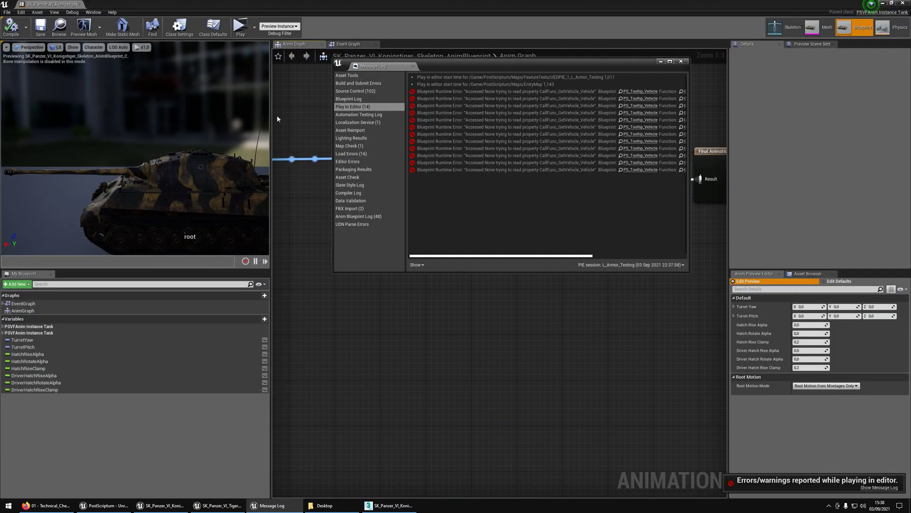
Close the Konigstiger and Tiger animation blueprints and open BP_Panzer_VI_Konigstiger from the level for editing
middle_click(37, 4)
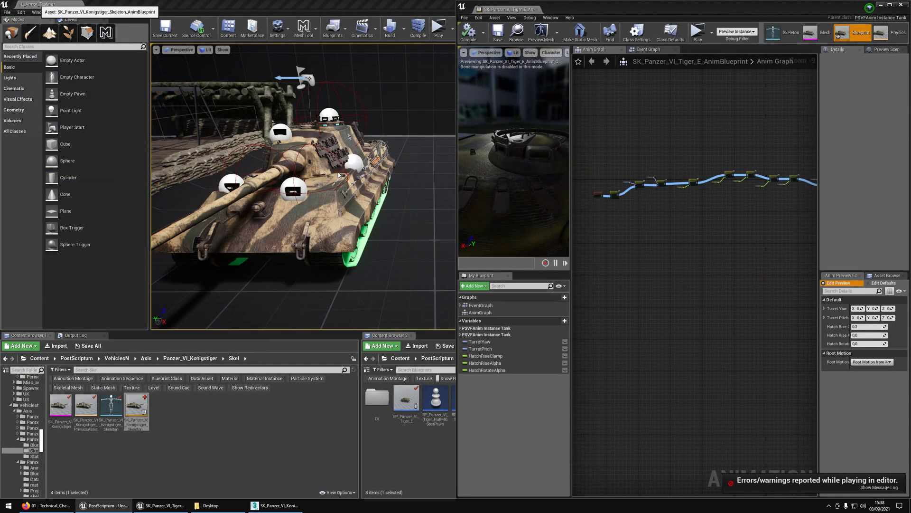
right_click(340, 176)
left_click(441, 185)
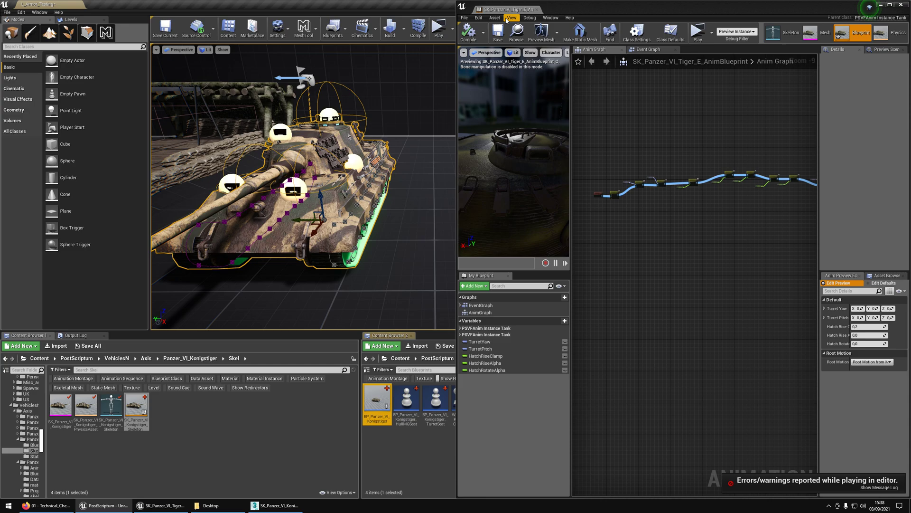
left_click(536, 10)
right_click(337, 175)
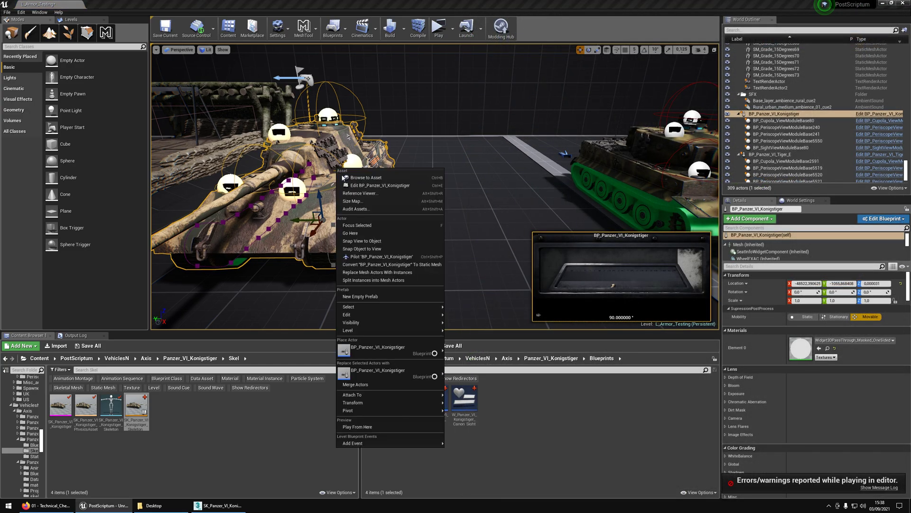
left_click(380, 182)
left_click_drag(511, 81, 525, 1)
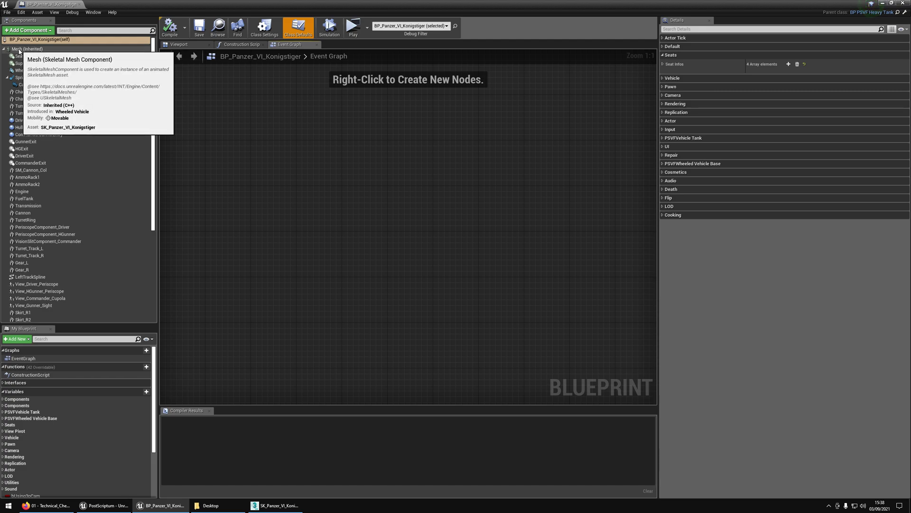
Expand seat 2 in the blueprint's Seat Infos and check its exit component name against the component list
left_click(38, 39)
left_click(663, 64)
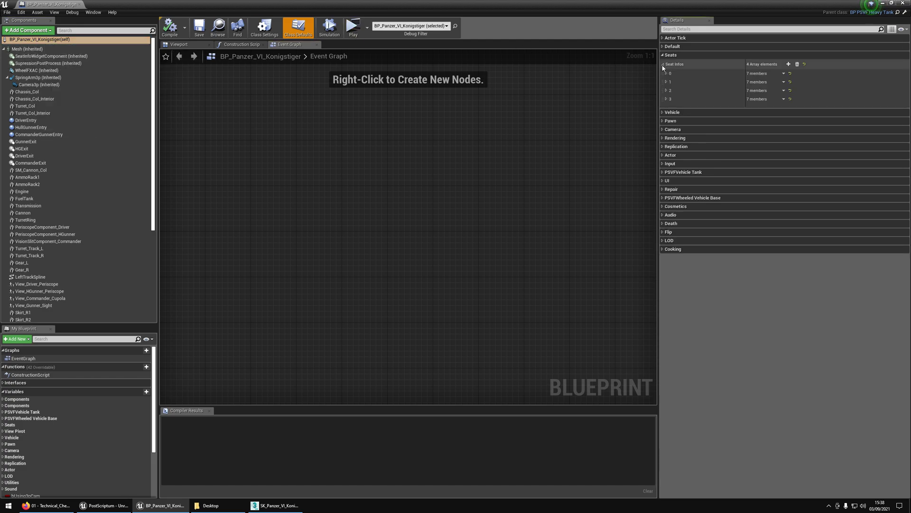
left_click(667, 99)
left_click(666, 99)
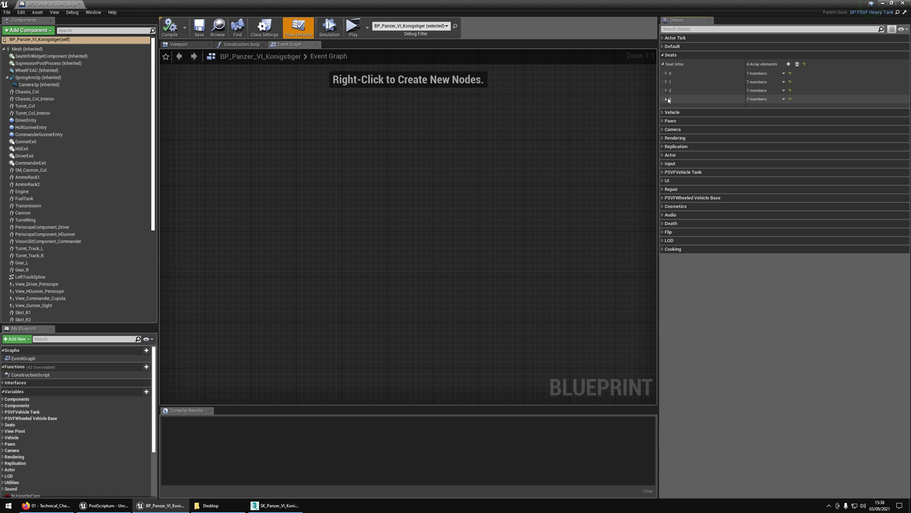
left_click(666, 90)
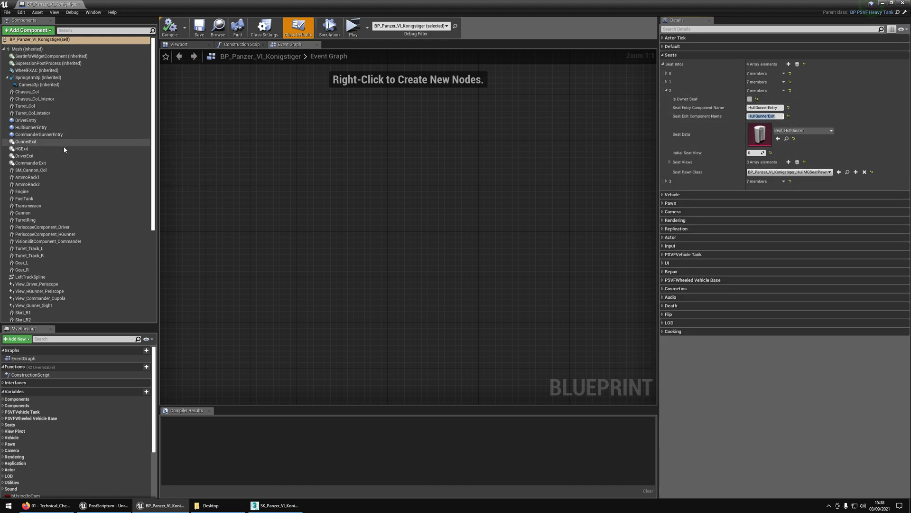
scroll(65, 161, "down", 1)
scroll(66, 164, "up", 1)
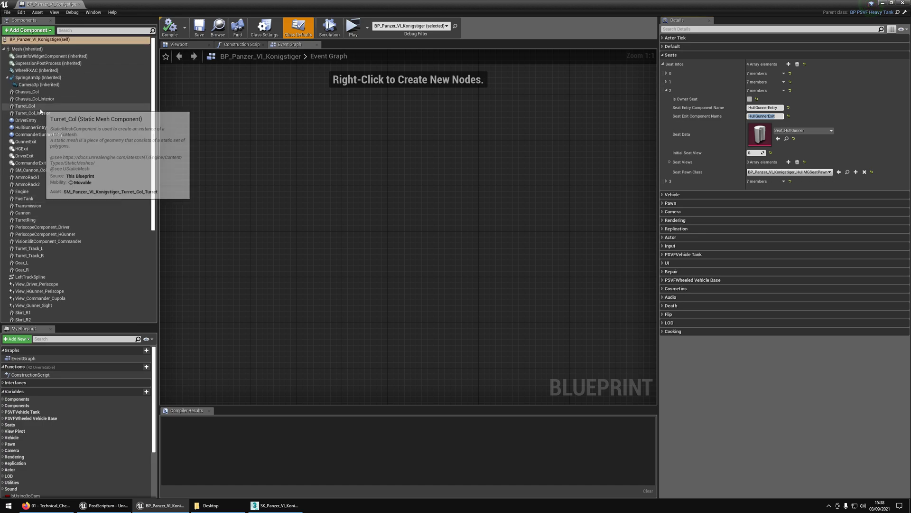
Select the HGExit component and examine its position beside the tank in the viewport
left_click(22, 150)
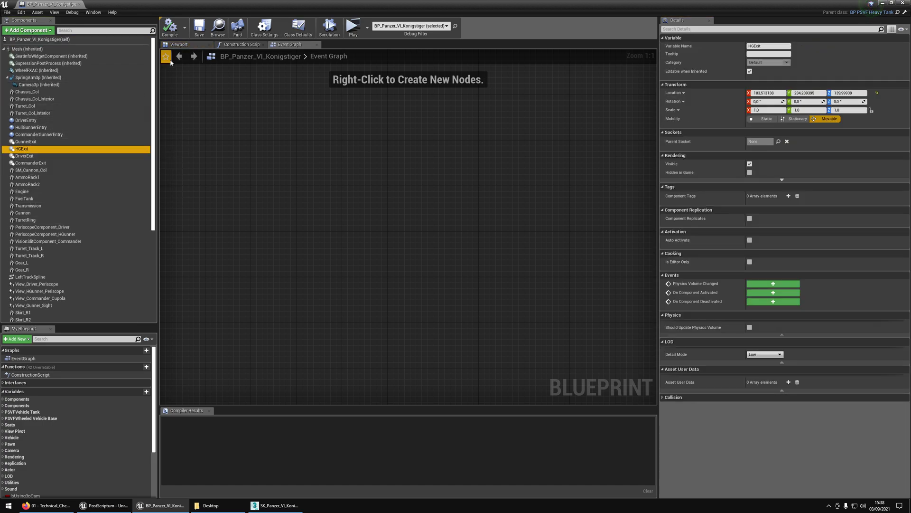
left_click(187, 47)
right_click_drag(380, 197, 360, 209)
right_click_drag(437, 165, 491, 202)
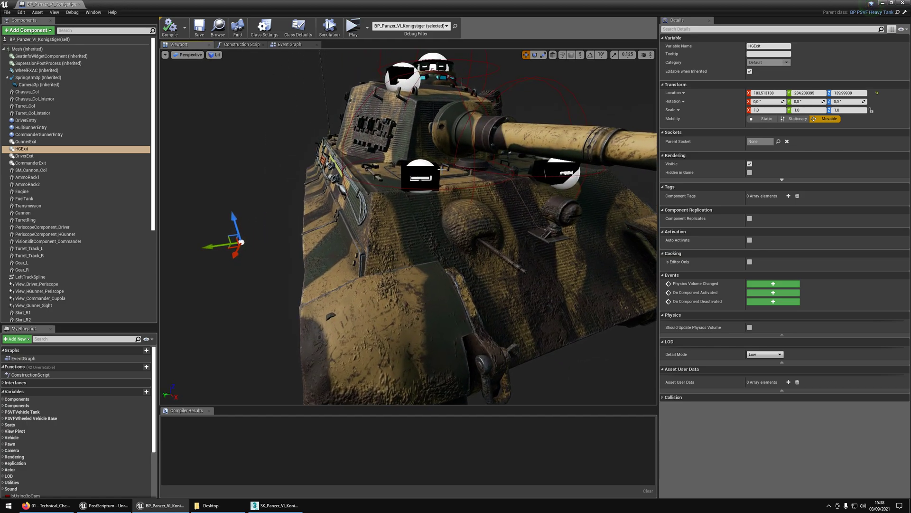
Copy the HGExit component's name and set it as the hull gunner seat's exit component name
left_click(22, 149)
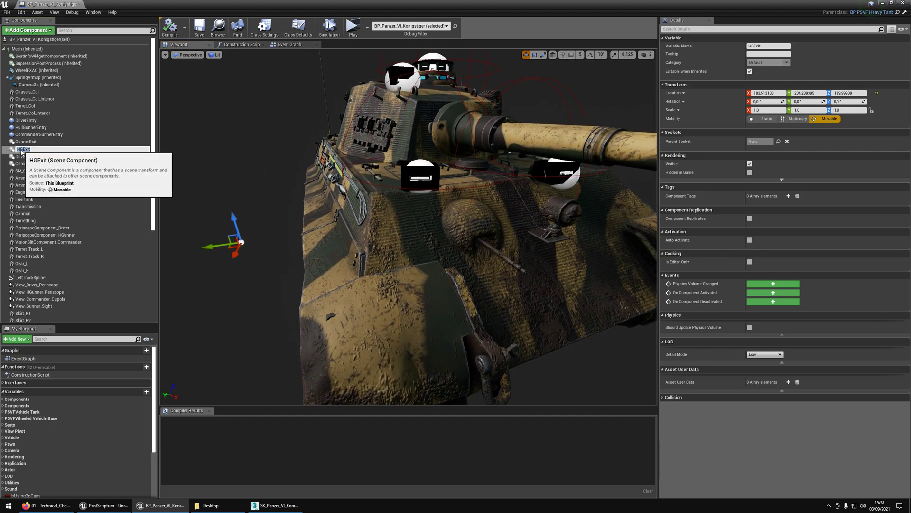
key("Return")
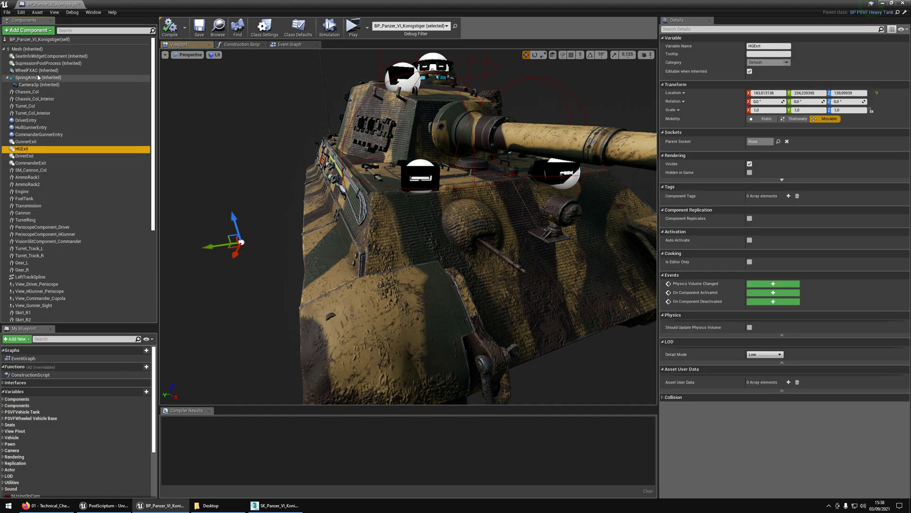
left_click(29, 43)
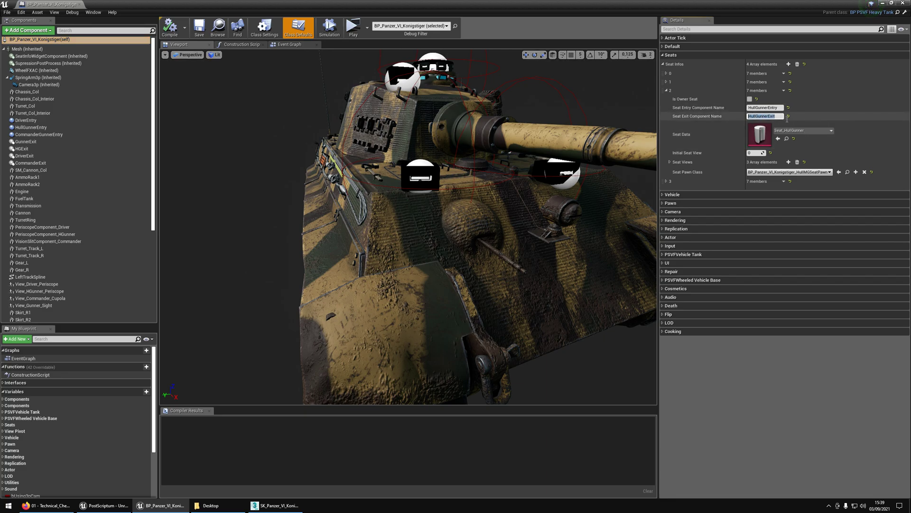
left_click(765, 116)
Shrink the Konigstiger blueprint window to reveal the level and browse the assets to the VehiclesN folder
left_click_drag(417, 3, 203, 37)
right_click_drag(549, 166, 665, 190)
right_click(548, 166)
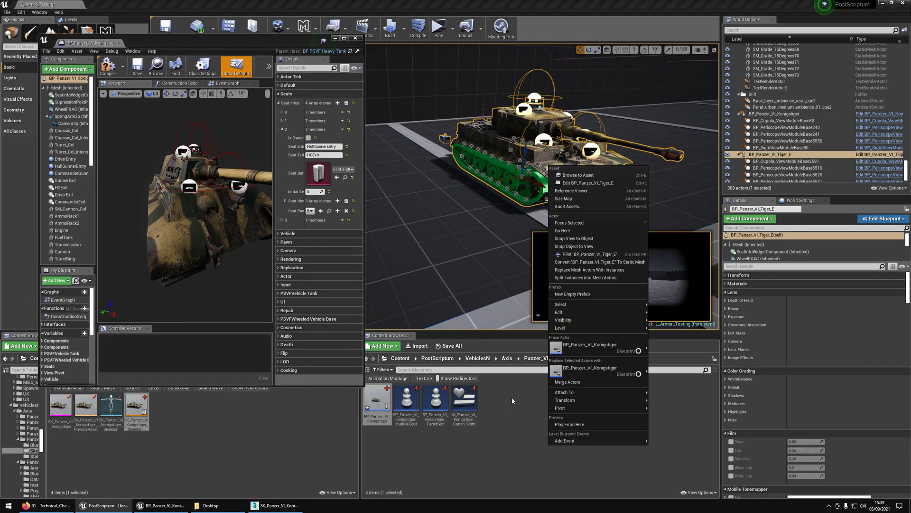
left_click(512, 398)
left_click(478, 358)
Open BP_Sherman_M4A3E8 from the US Sherman_M4A3E8 blueprints folder and expand only seat 2 in its Seat Infos
left_click(500, 397)
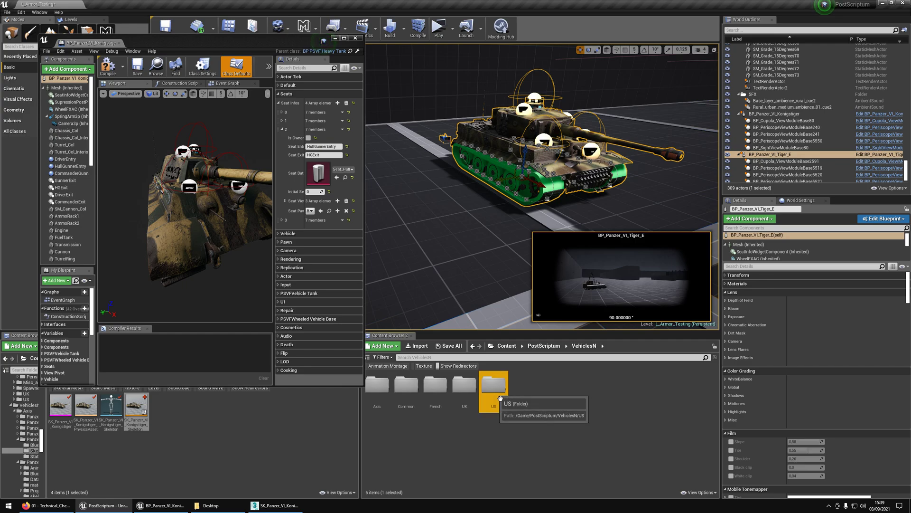
double_click(500, 398)
double_click(552, 385)
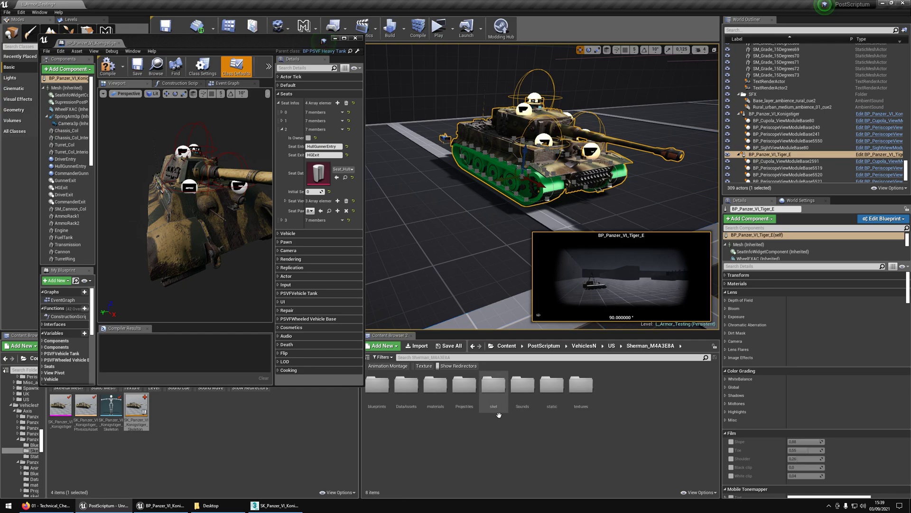
double_click(377, 384)
left_click(441, 408)
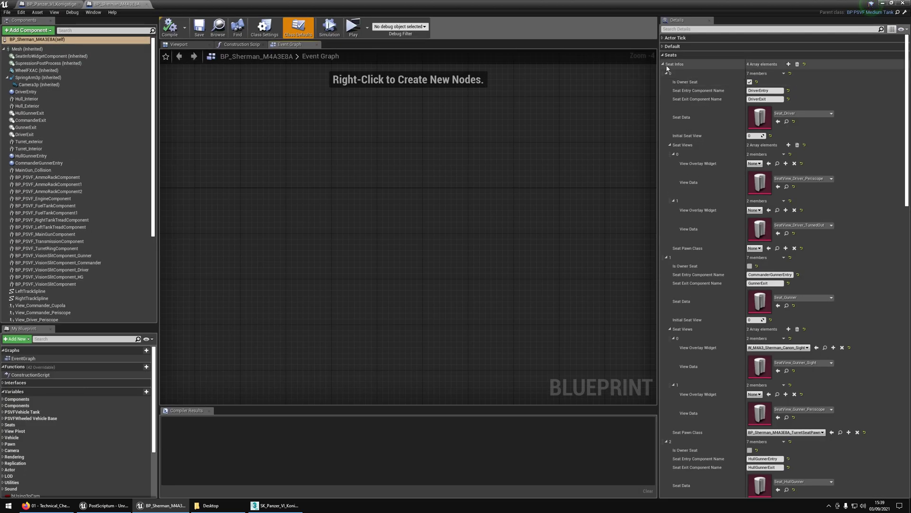
double_click(664, 65)
left_click(667, 90)
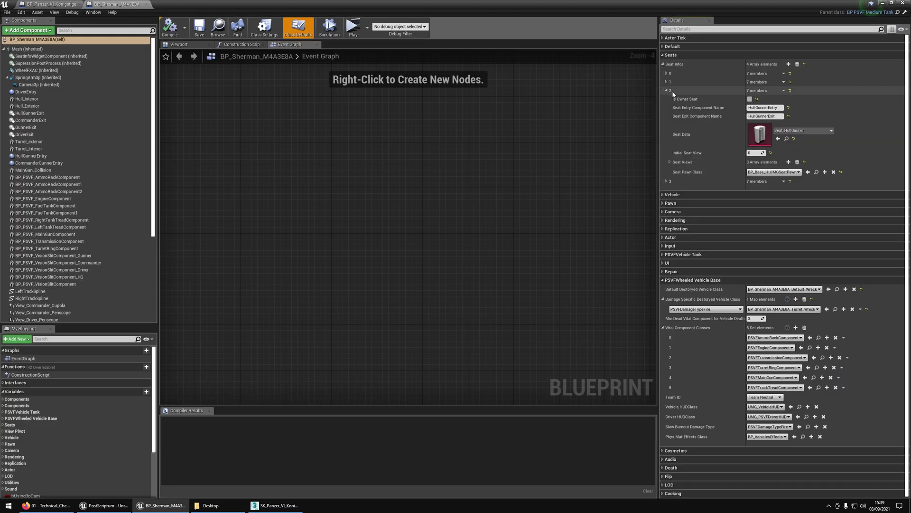
Copy HullGunnerExit from the Sherman's seat 2, close the Sherman blueprint and set it as the Konigstiger hull gunner seat's exit component name
left_click(761, 118)
key("ctrl+c")
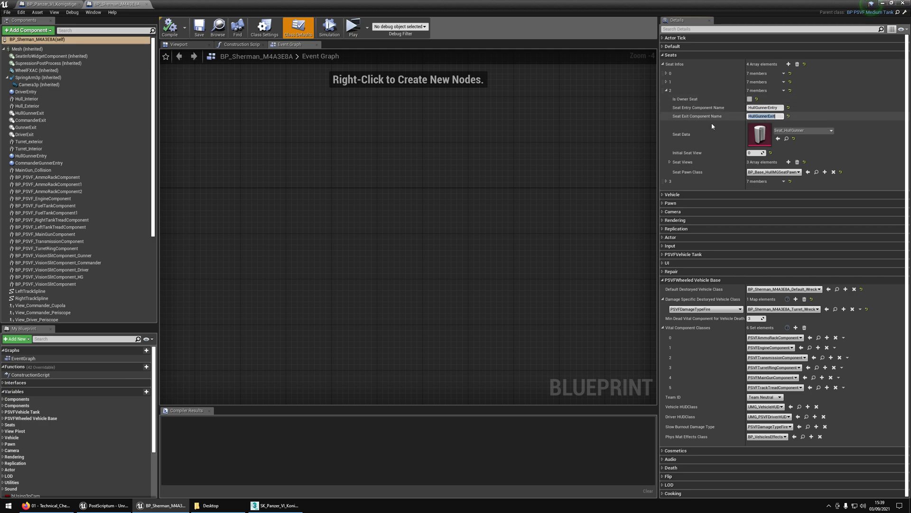
middle_click(112, 6)
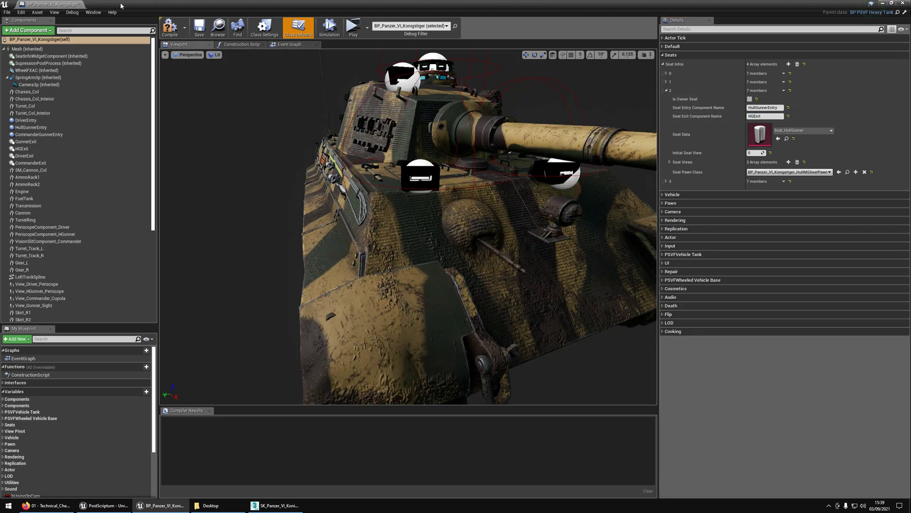
left_click(774, 117)
key("ctrl+v")
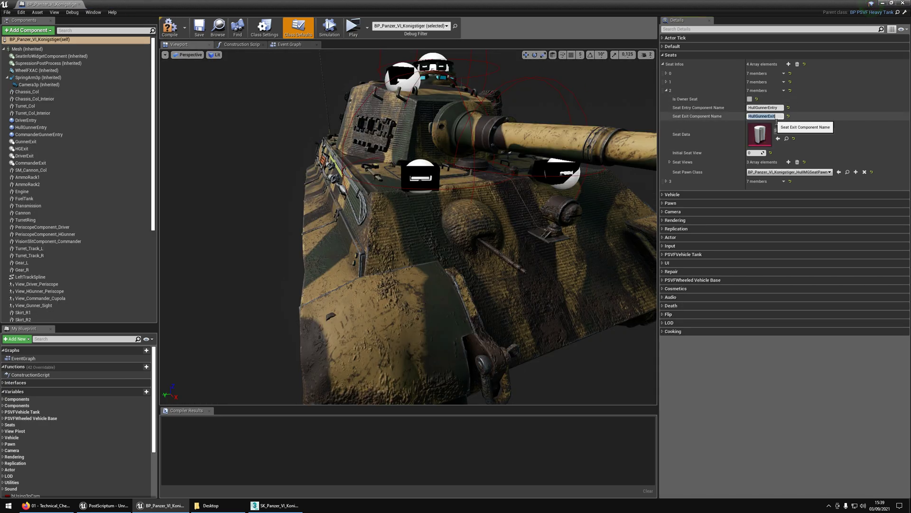
Rename the HGExit component to HullGunnerExit, then save and close the Konigstiger blueprint
double_click(33, 150)
key("Return")
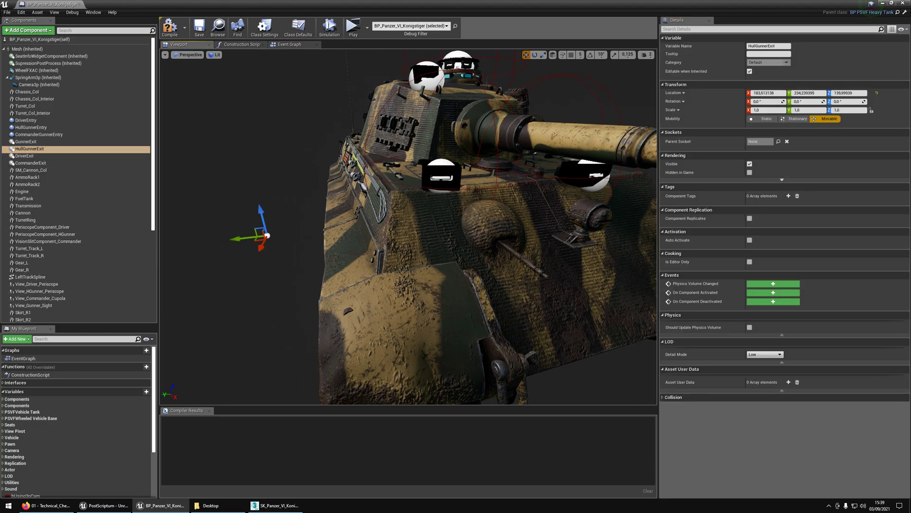
left_click(199, 30)
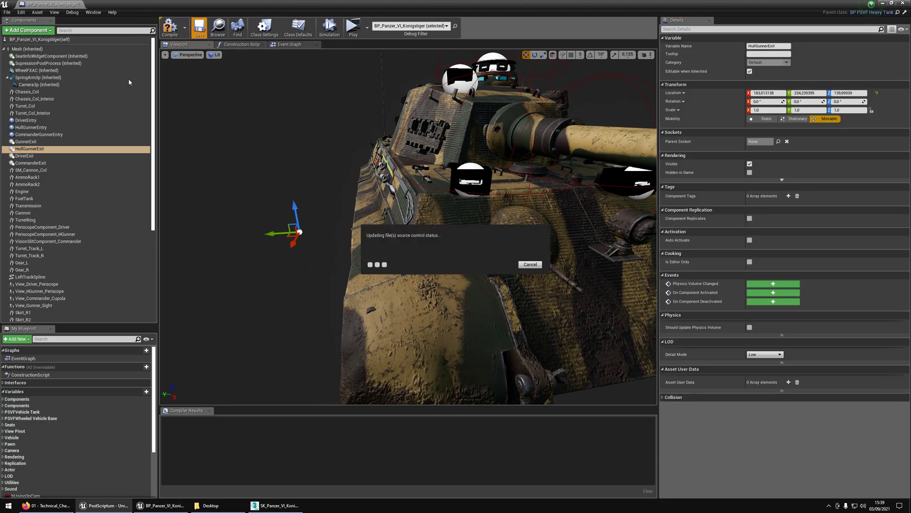
left_click(82, 4)
Switch to the 01 - Technical_Checklist document and review each line of the Seats section, from entry spheres to ViewModules
left_click(70, 501)
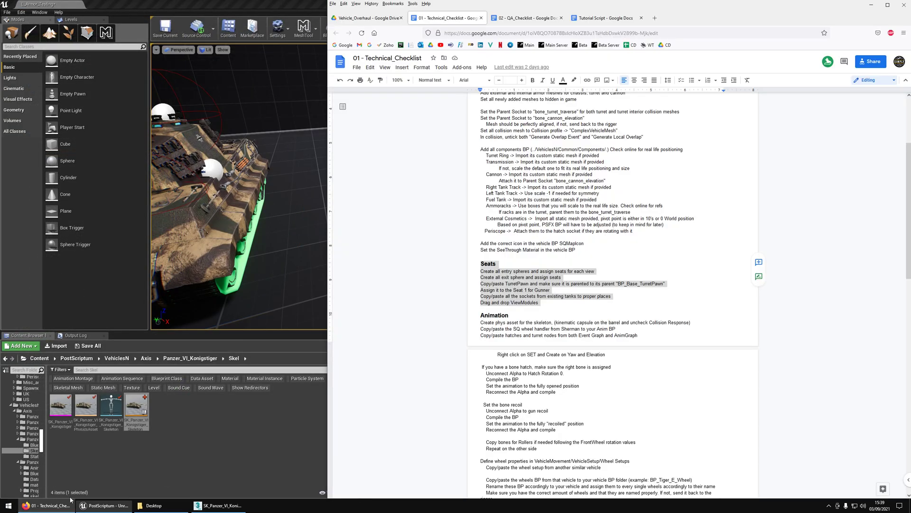
left_click(496, 267)
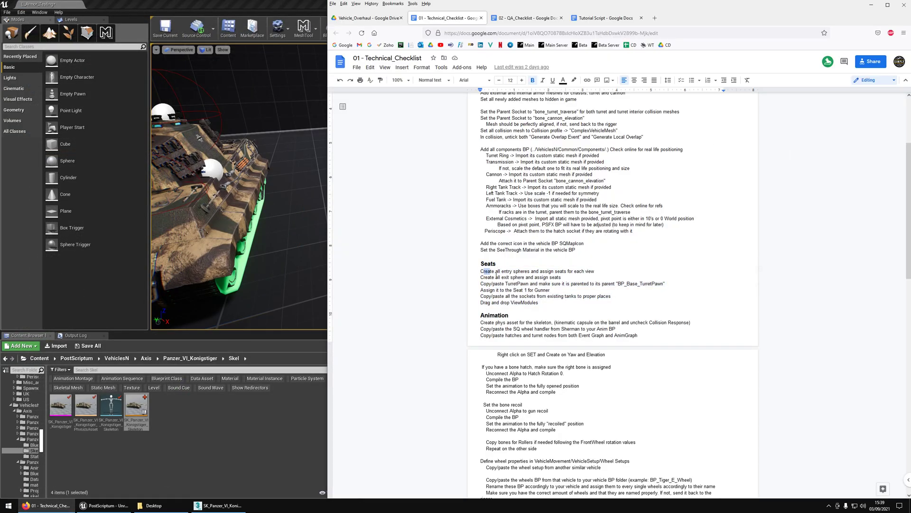
left_click_drag(496, 274, 562, 274)
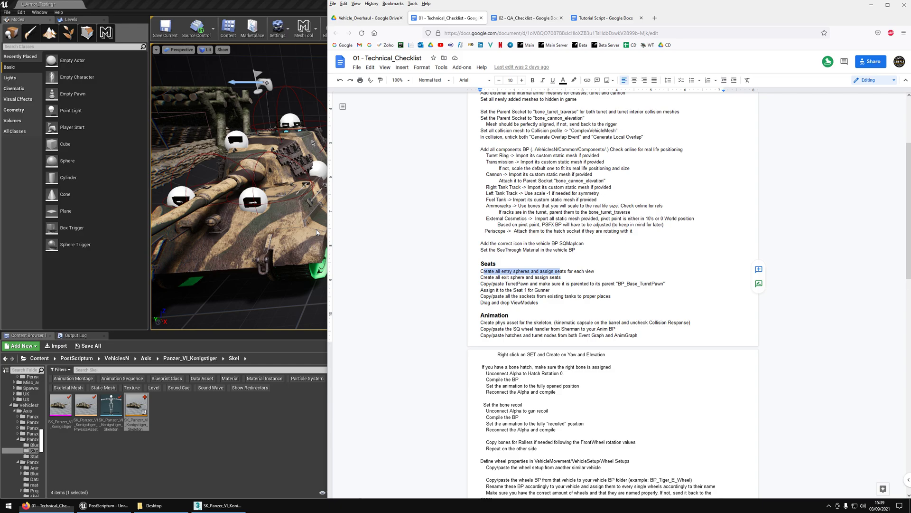
left_click(488, 273)
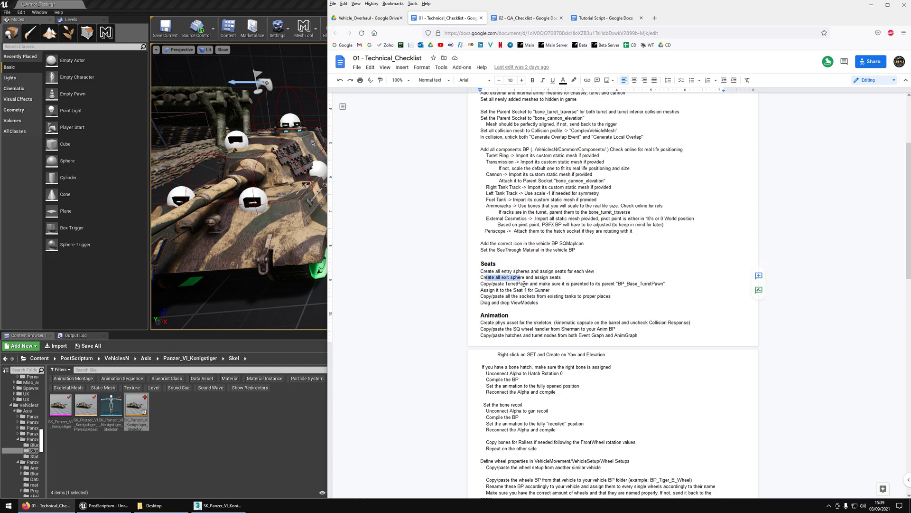
left_click(571, 279)
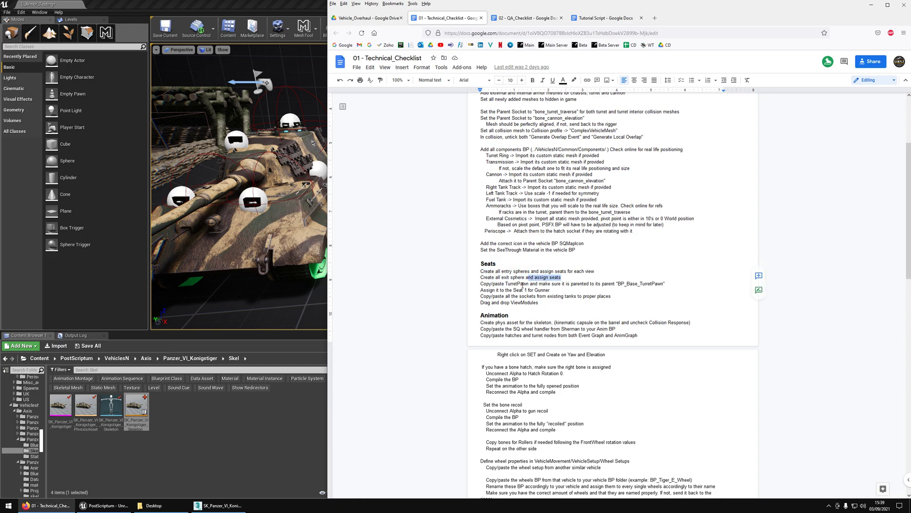
left_click_drag(483, 283, 509, 287)
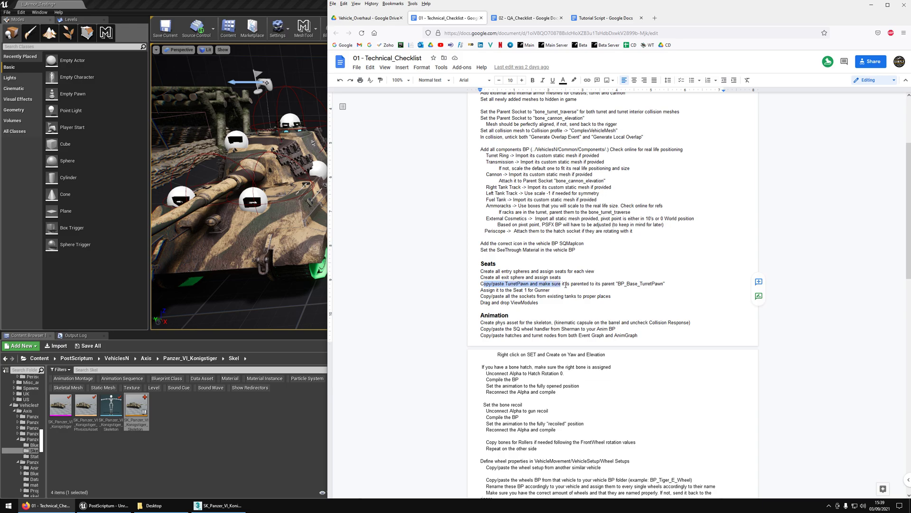
left_click_drag(565, 284, 645, 286)
left_click(483, 290)
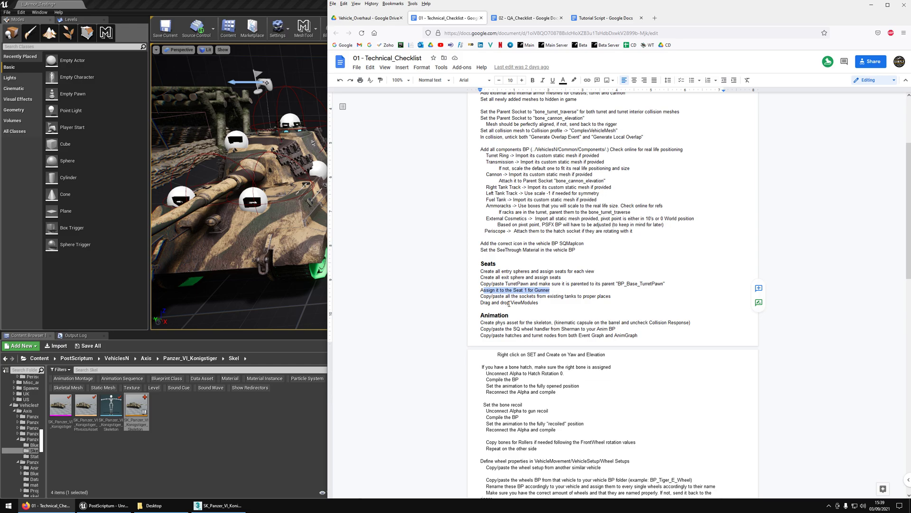
left_click_drag(519, 290, 519, 296)
left_click(495, 296)
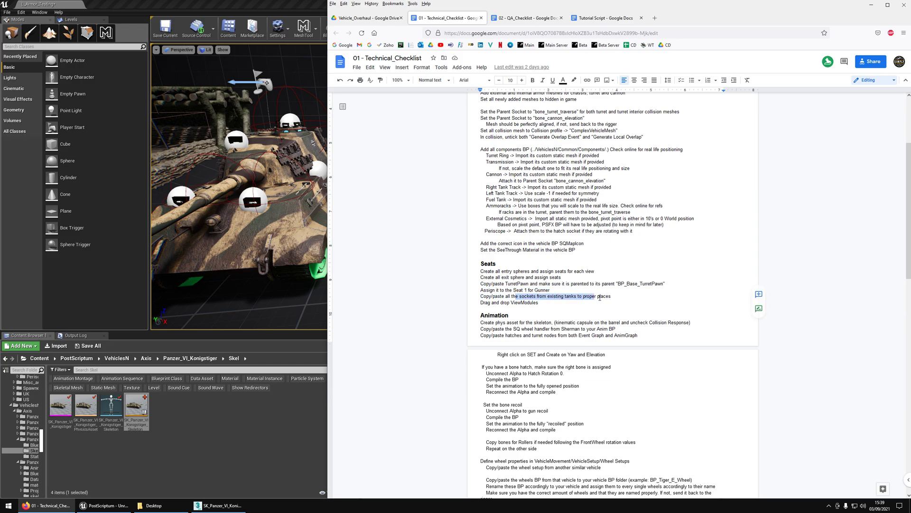
left_click_drag(481, 303, 521, 304)
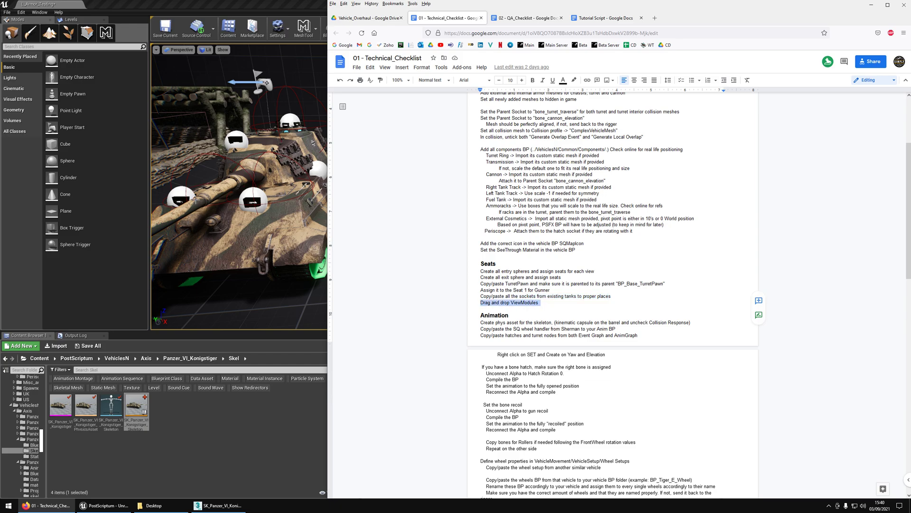
Review the first Animation entries in the checklist, covering the physics asset, the SQ wheel handler and the hatch and turret nodes
scroll(490, 258, "down", 5)
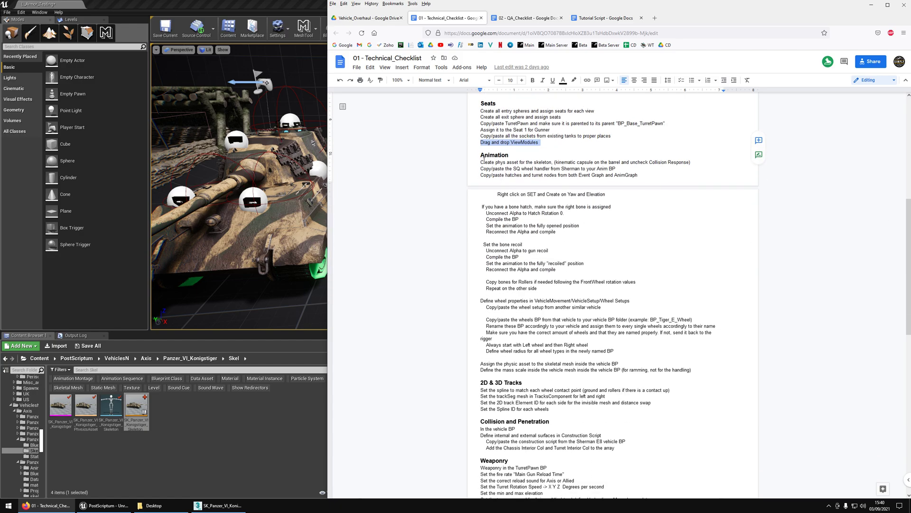
left_click_drag(482, 163, 533, 171)
left_click_drag(652, 173, 665, 177)
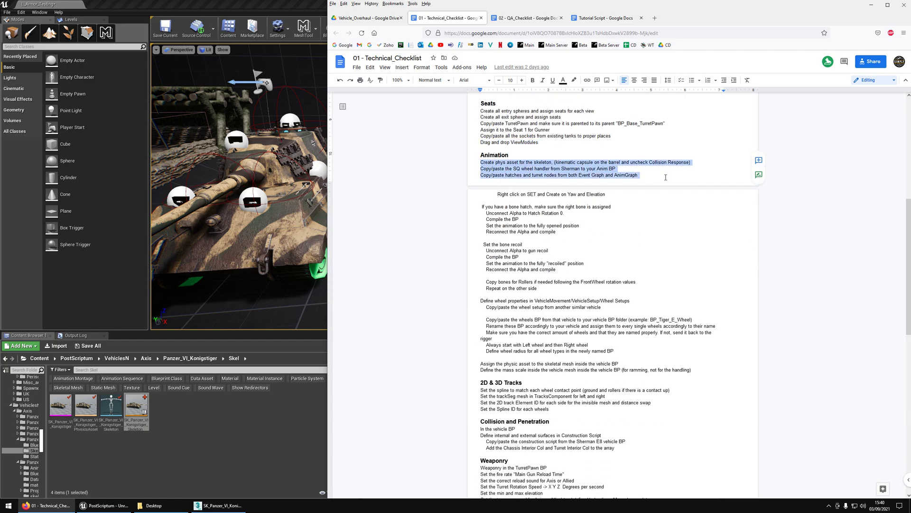
left_click_drag(482, 162, 556, 164)
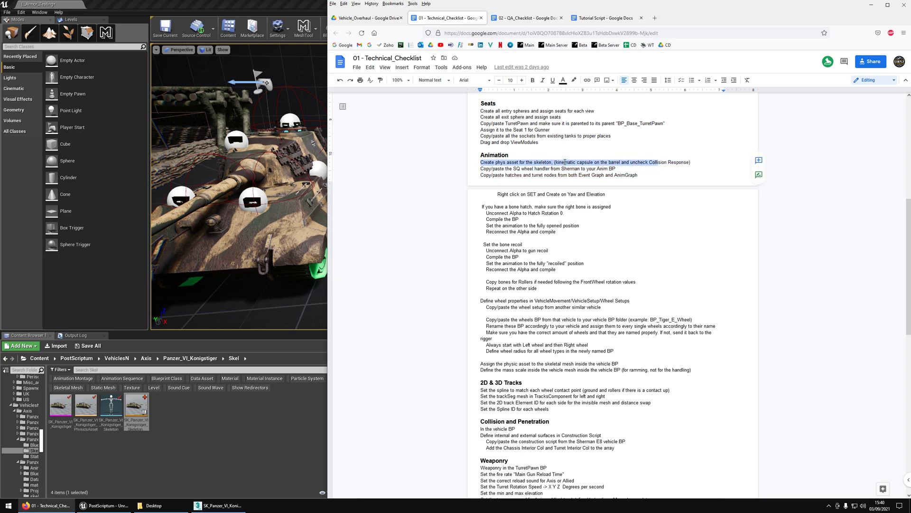
left_click_drag(513, 169, 580, 169)
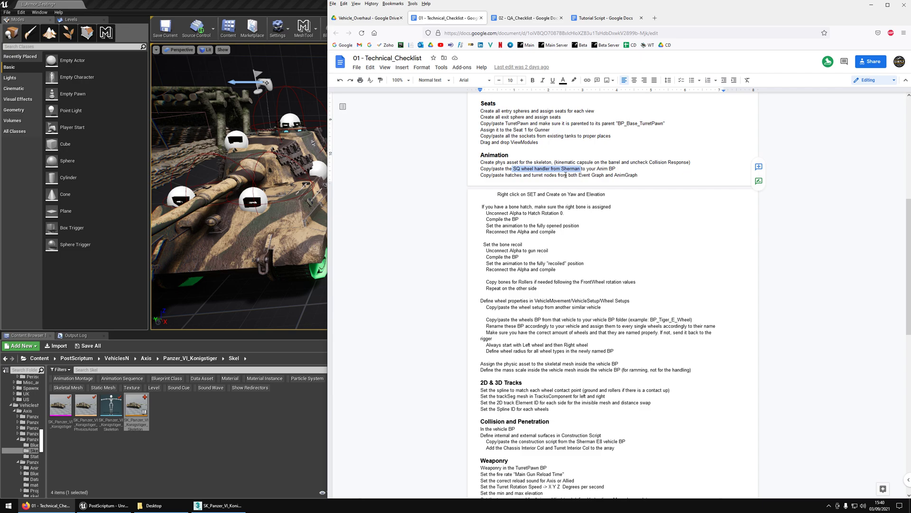
left_click_drag(515, 175, 618, 180)
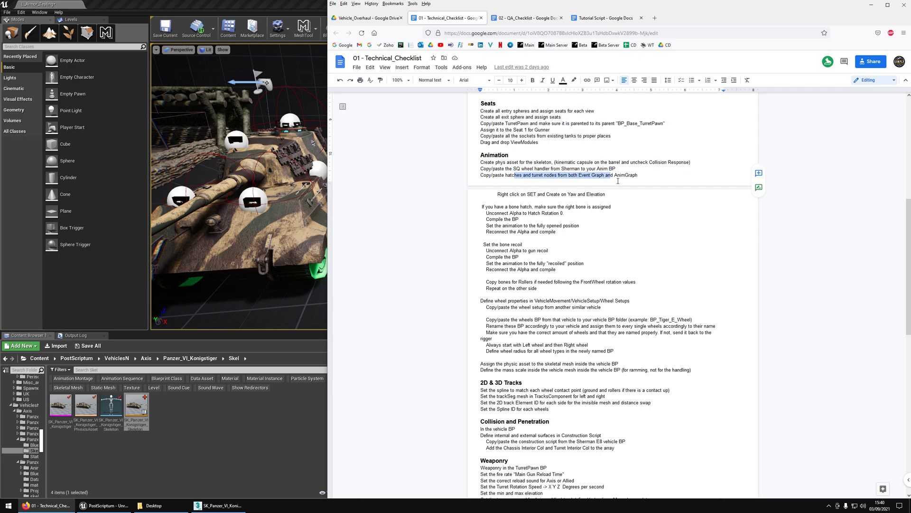
left_click(581, 176)
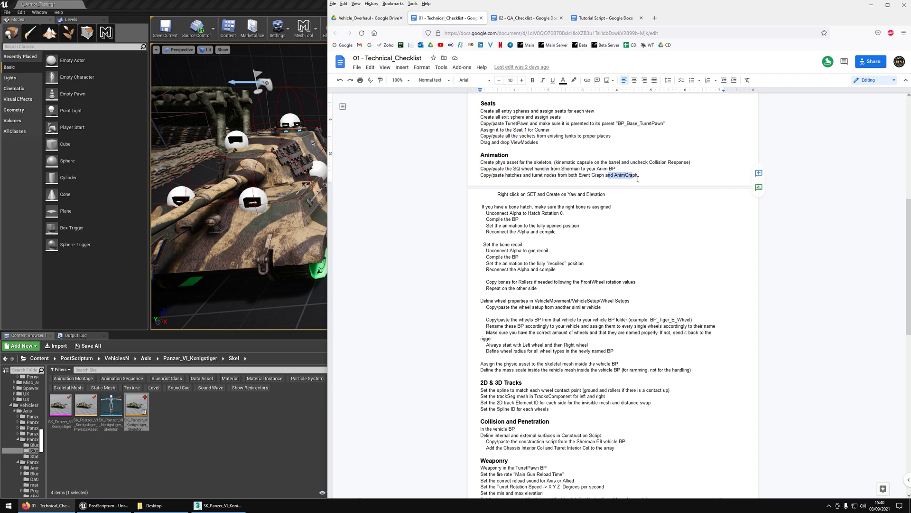
left_click_drag(597, 178, 508, 195)
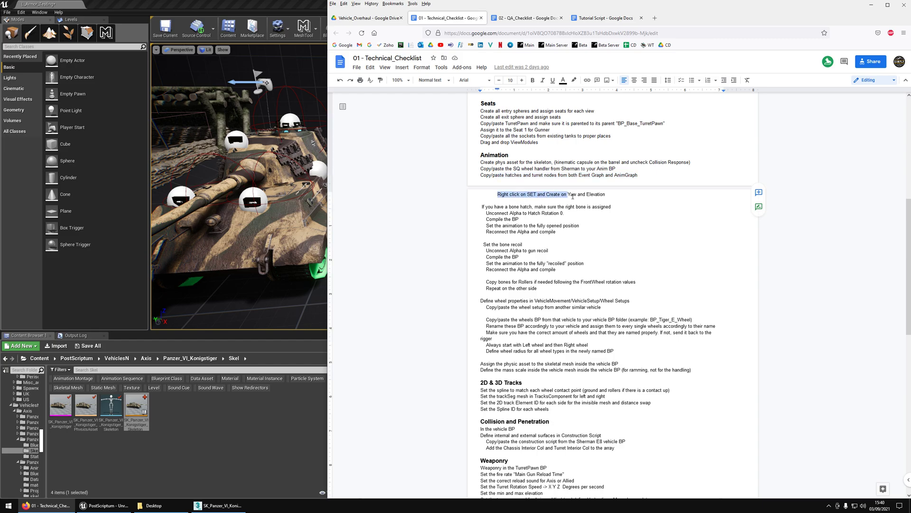
Review the checklist's hatch bone, bone recoil and roller bone instructions, then minimize the browser
scroll(616, 198, "down", 2)
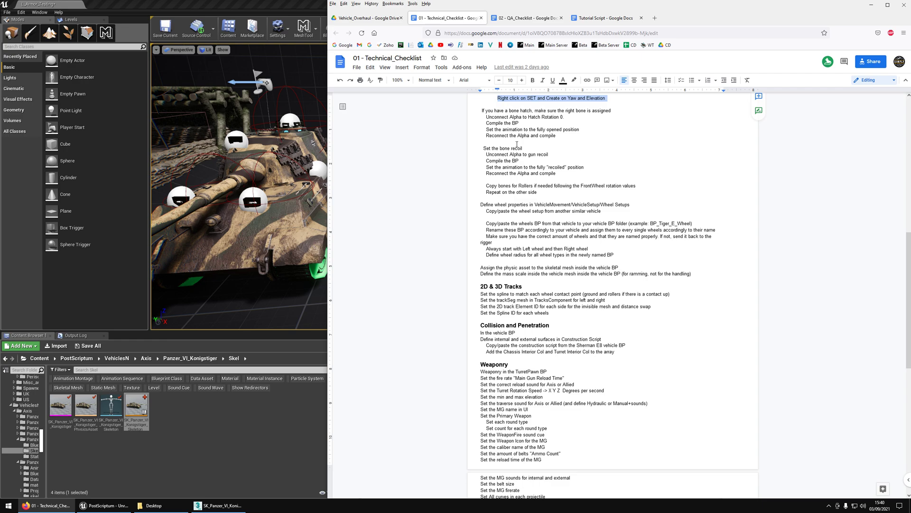
left_click_drag(482, 110, 560, 132)
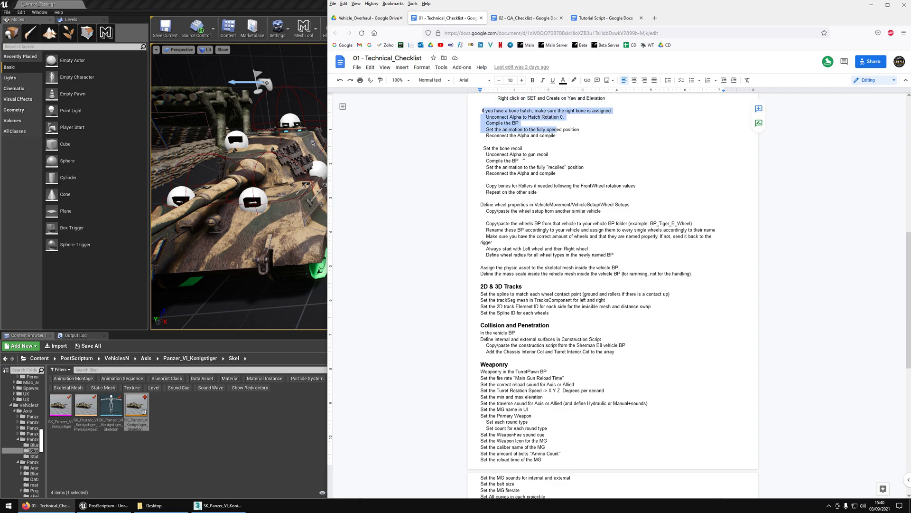
left_click_drag(484, 148, 558, 167)
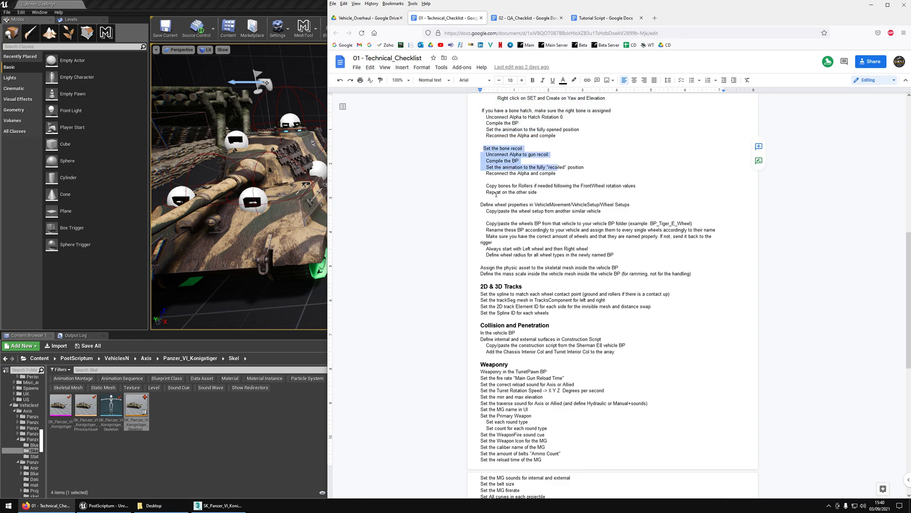
left_click_drag(486, 185, 539, 192)
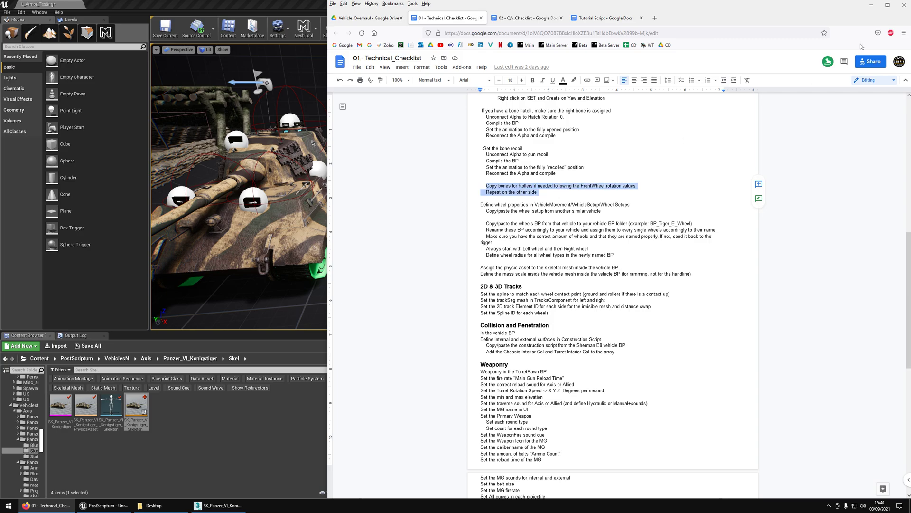
left_click(870, 5)
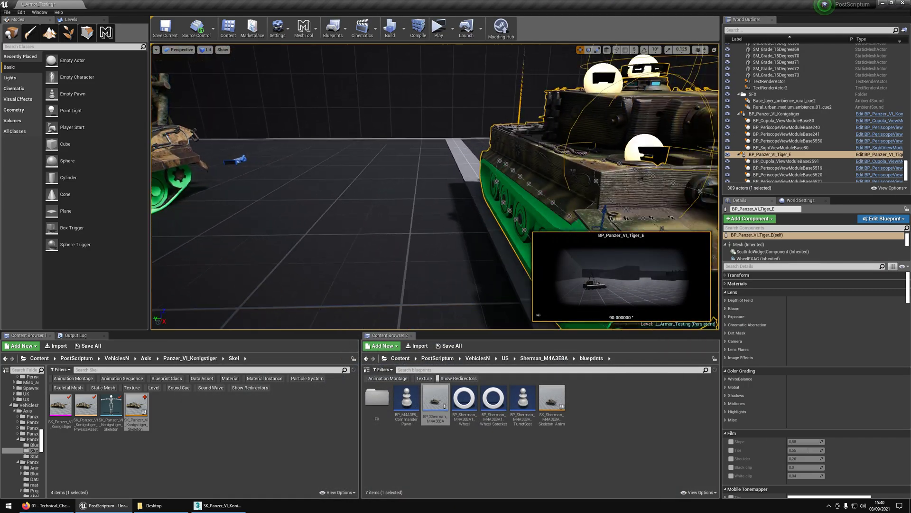
Delete the Tiger E from the level, place BP_Sherman_M4A3E8A on the floor and view its running gear in game view
key("Delete")
left_click_drag(435, 404, 404, 233)
right_click_drag(404, 232, 408, 260)
key("d")
right_click_drag(404, 201, 323, 200)
key("g")
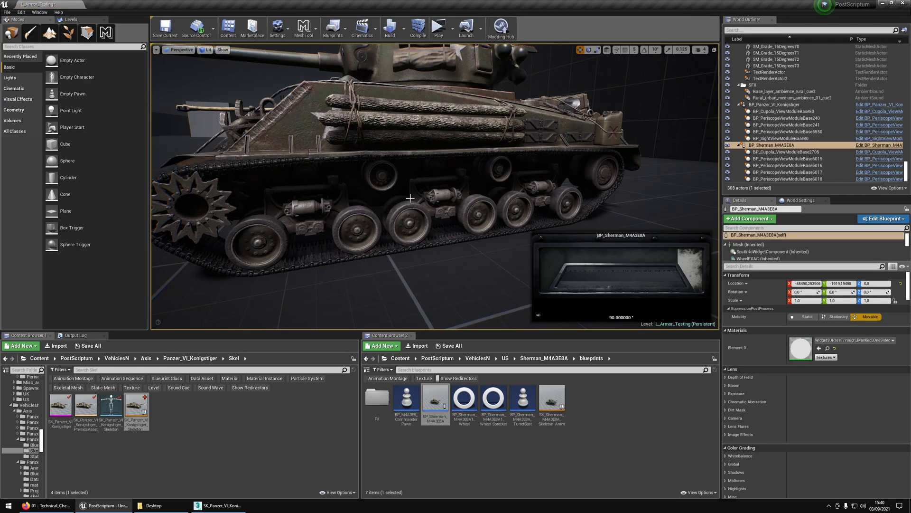
Capture a screenshot region around the Sherman's side and circle the front drive sprocket in red
key("s")
right_click_drag(410, 198, 429, 198)
key("Print")
mouse_move(205, 89)
left_mouse_down()
mouse_move(286, 140)
mouse_move(641, 293)
left_mouse_up()
left_click_drag(272, 181, 266, 179)
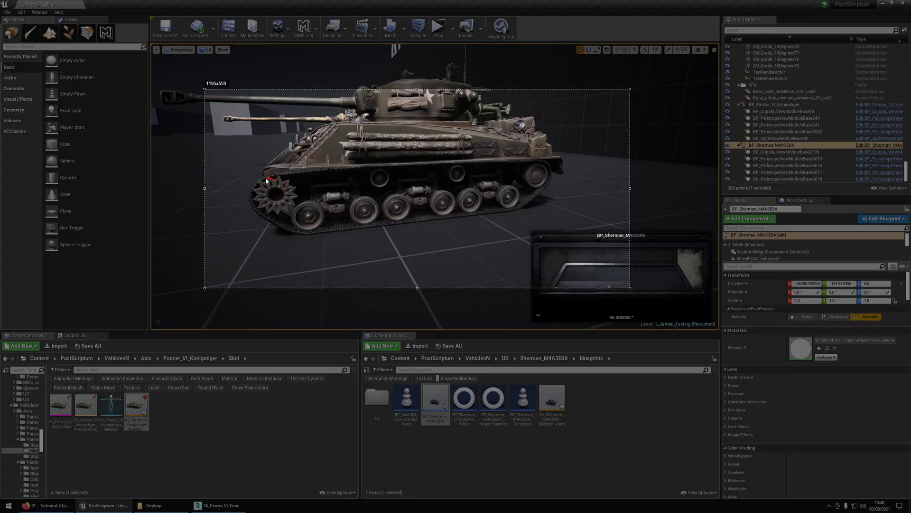
left_click_drag(278, 218, 283, 201)
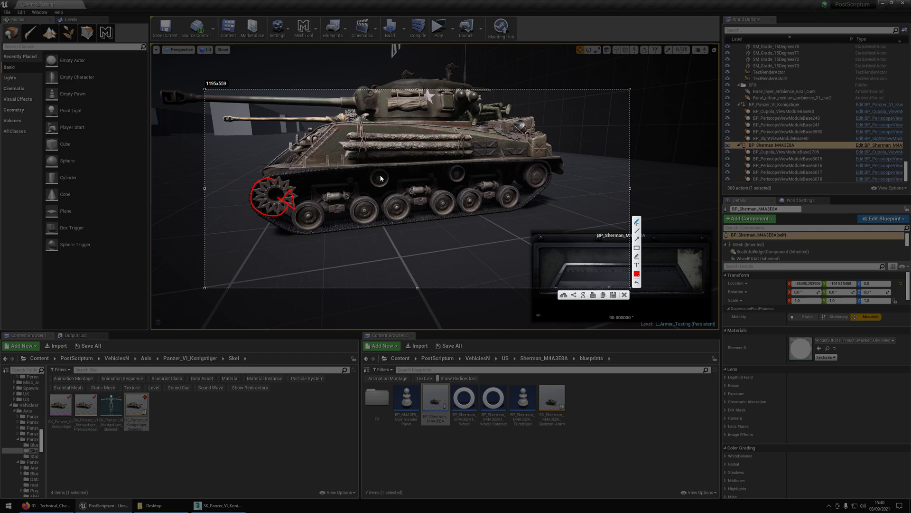
Circle the Sherman's two upper return rollers, mark the sprocket again and copy the annotated screenshot
mouse_move(384, 170)
left_mouse_down()
mouse_move(370, 183)
mouse_move(378, 187)
left_mouse_up()
left_click_drag(379, 187, 379, 187)
left_click_drag(464, 168, 457, 184)
left_click_drag(278, 184, 311, 173)
mouse_move(380, 165)
left_mouse_down()
mouse_move(361, 169)
mouse_move(394, 167)
mouse_move(382, 171)
left_mouse_up()
left_click_drag(463, 162, 449, 151)
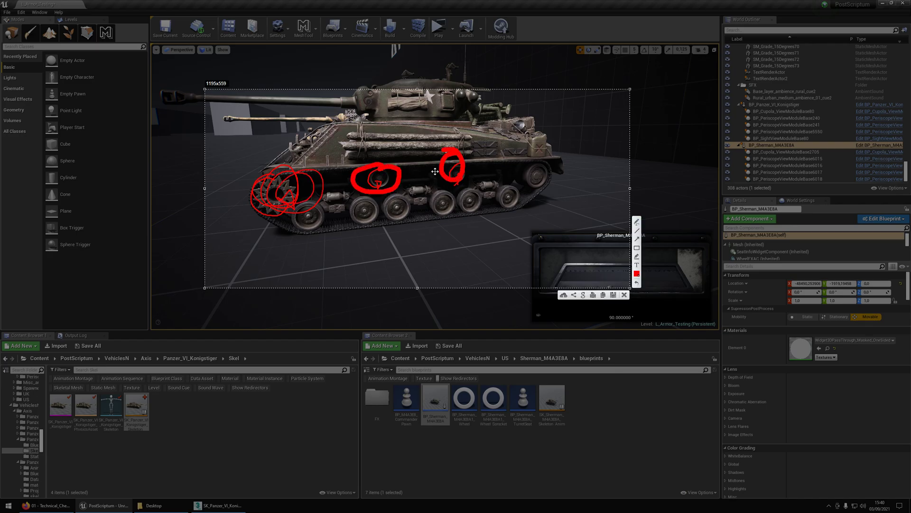
key("ctrl+c")
Return to the technical checklist and read the entry on defining and copying the wheel setups
key("alt+Tab")
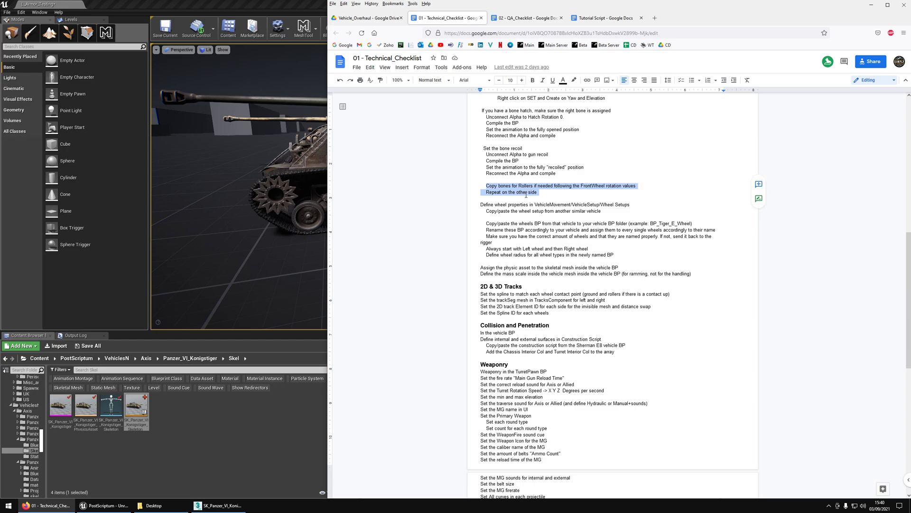
double_click(485, 207)
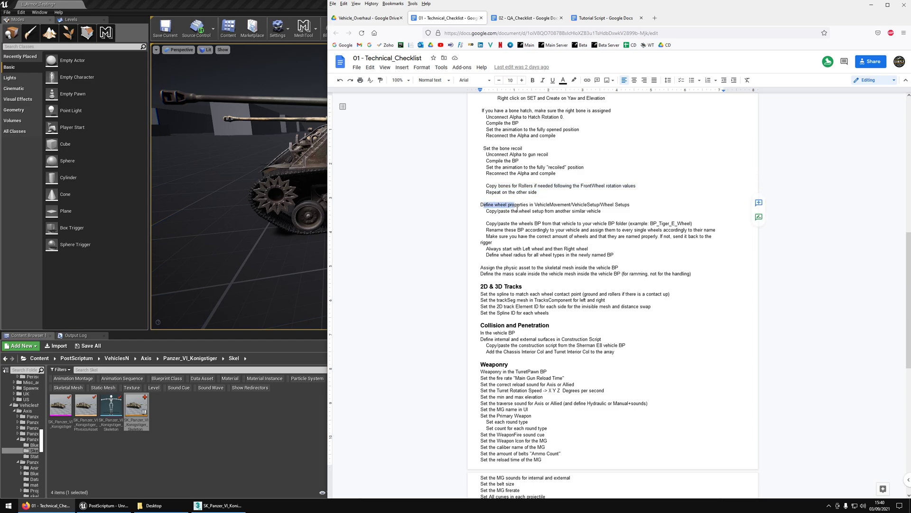
left_click_drag(627, 209, 621, 216)
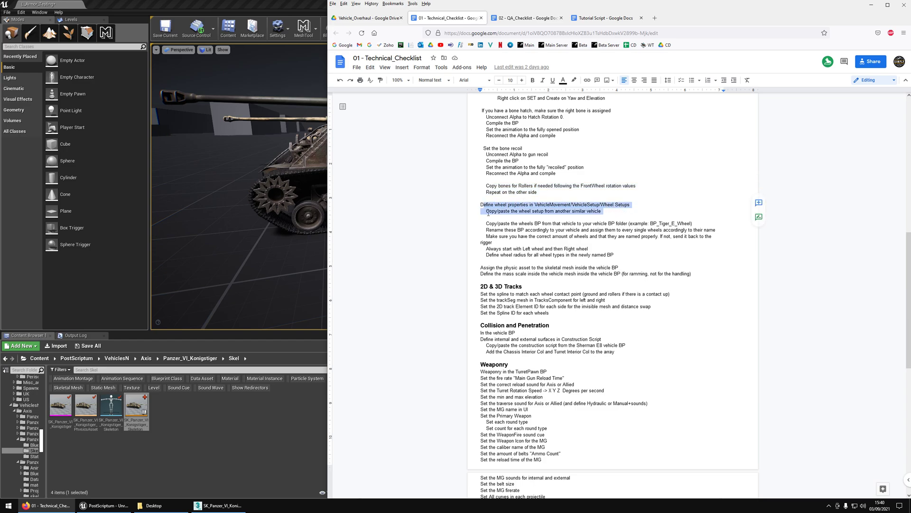
key("Left")
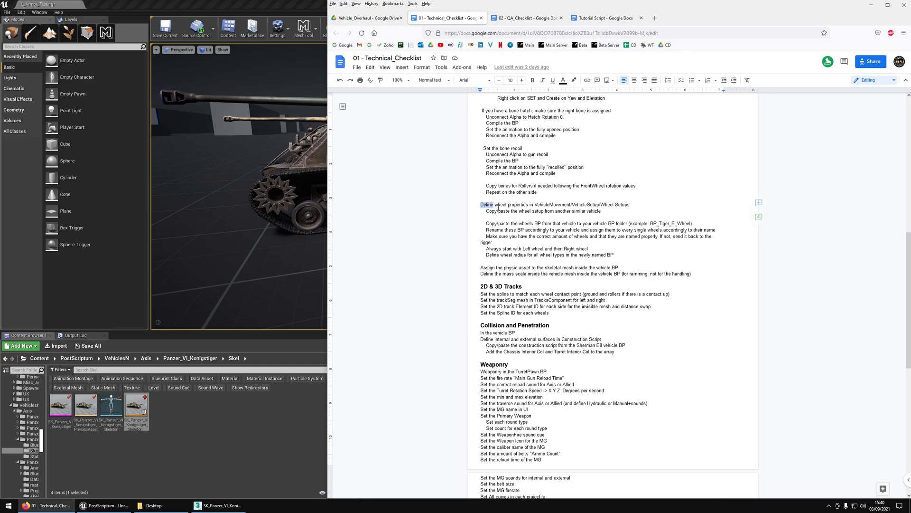
Switch to the Unreal Editor, open the placed Konigstiger's blueprint for editing and inspect the tank's running gear in its 3D preview
right_click_drag(236, 220, 346, 212)
right_click(301, 179)
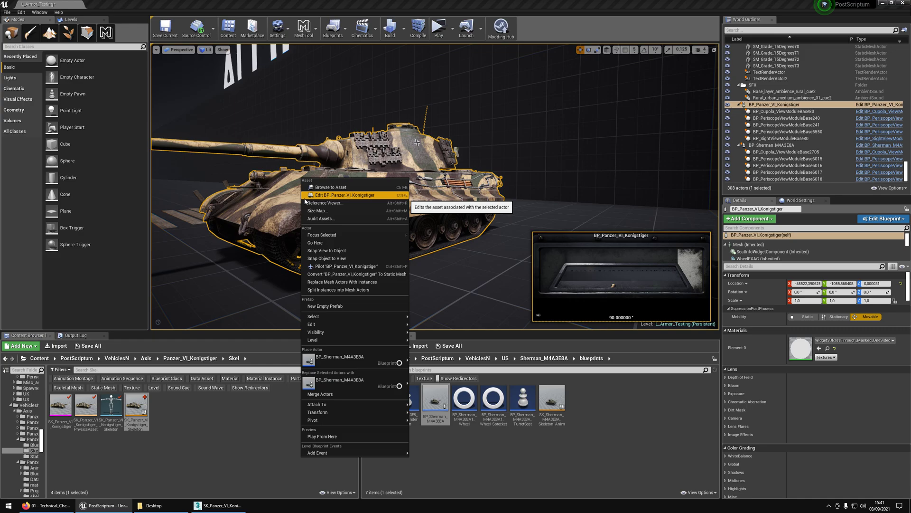
right_click_drag(275, 205, 356, 228)
mouse_move(323, 180)
right_mouse_down()
mouse_move(389, 183)
mouse_move(313, 180)
mouse_move(323, 180)
right_mouse_up()
right_click(318, 175)
left_click(332, 185)
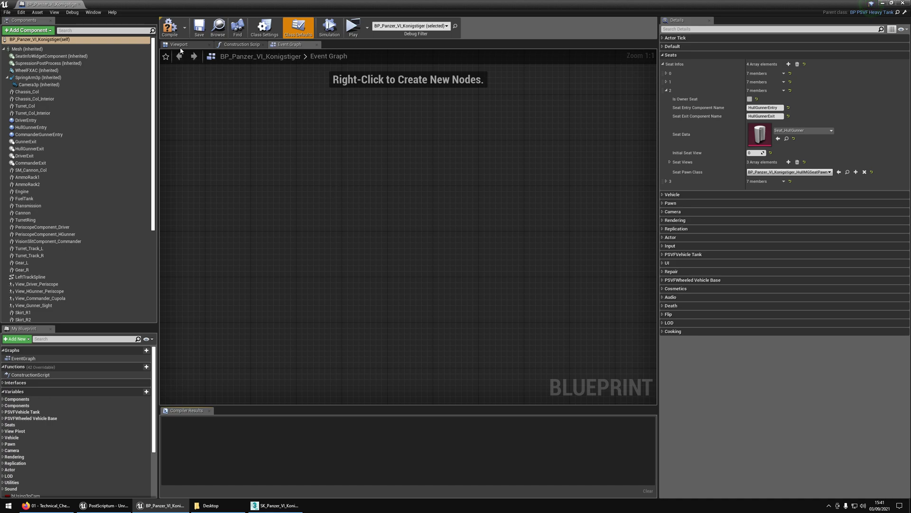
left_click(179, 45)
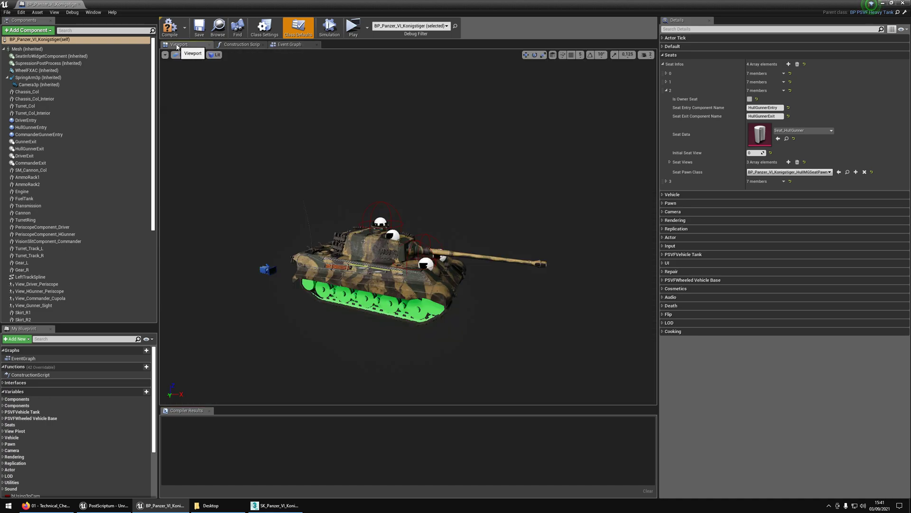
scroll(458, 229, "up", 8)
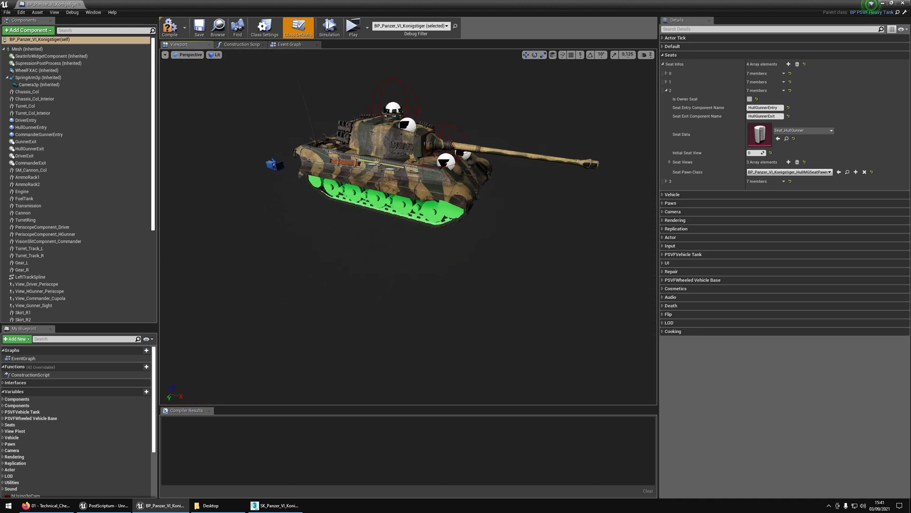
scroll(458, 229, "up", 1)
right_click_drag(460, 220, 482, 197)
scroll(338, 207, "down", 4)
scroll(95, 237, "down", 5)
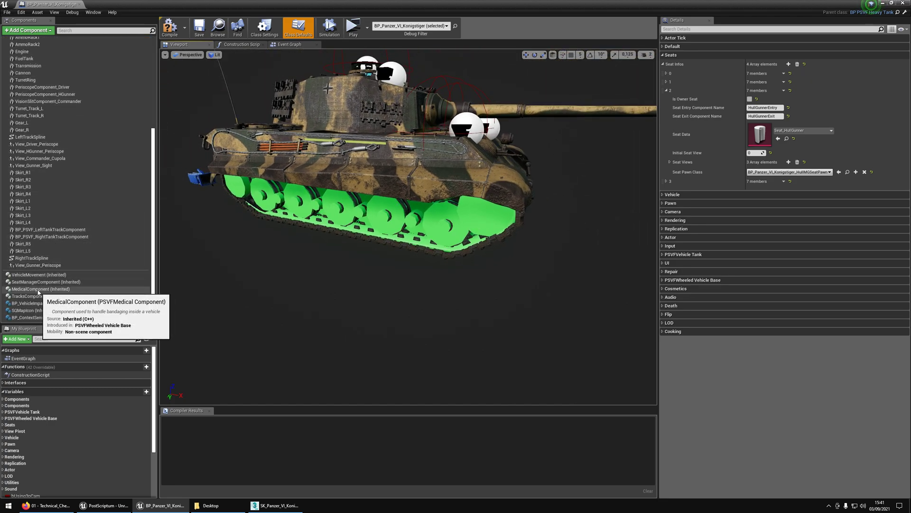
Select the VehicleMovement component and expand every Wheel Setups entry with all its members
left_click(36, 274)
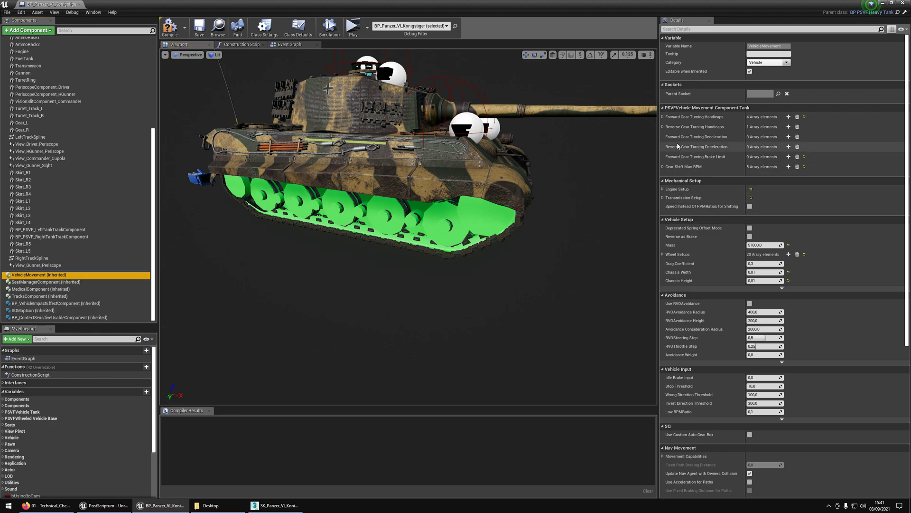
left_click(666, 181)
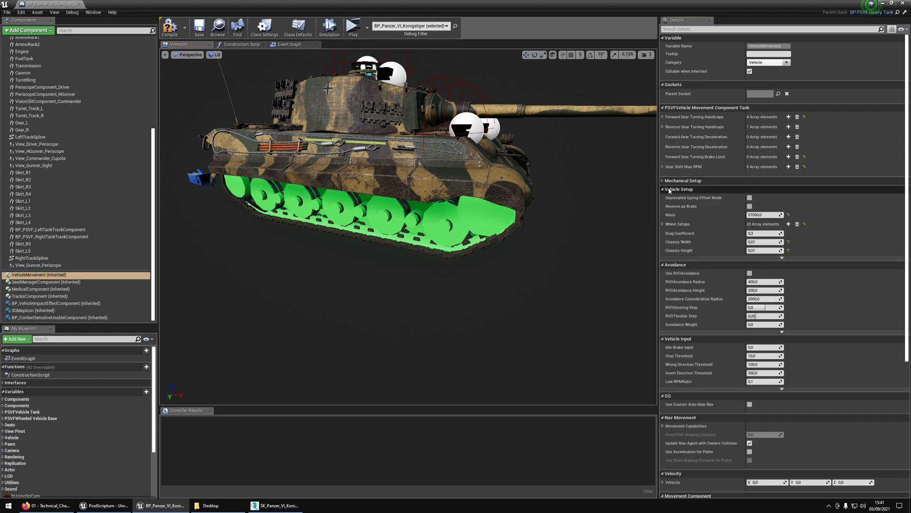
left_click(663, 224)
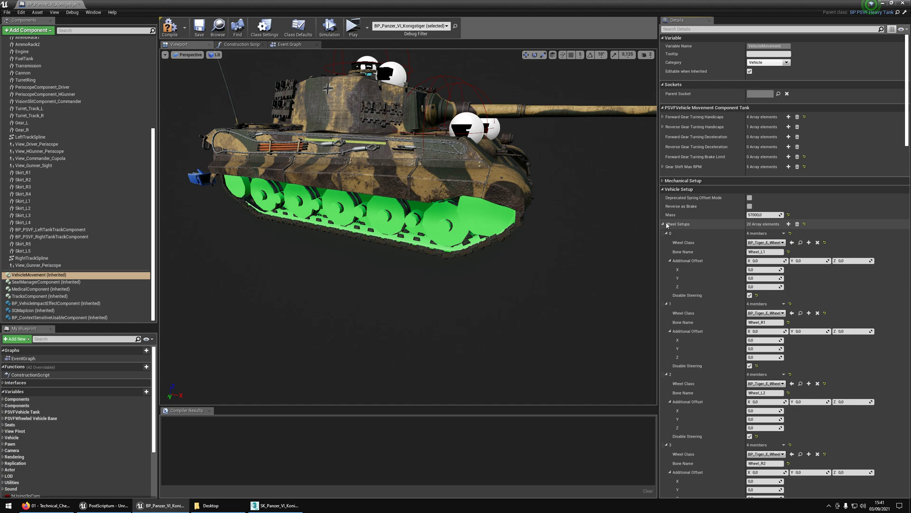
left_click(663, 223, "shift")
left_click(663, 223)
scroll(671, 236, "down", 2)
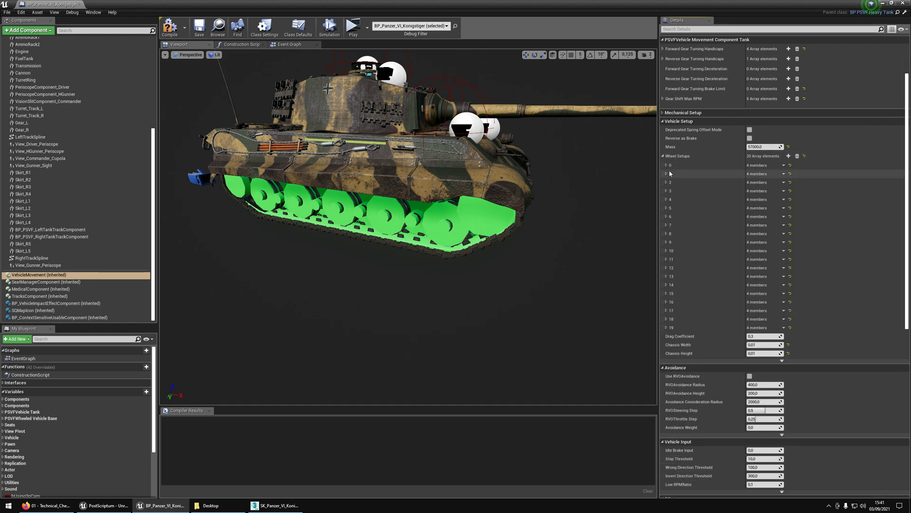
left_click(664, 157, "shift")
left_click(664, 157, "shift")
scroll(665, 158, "down", 2)
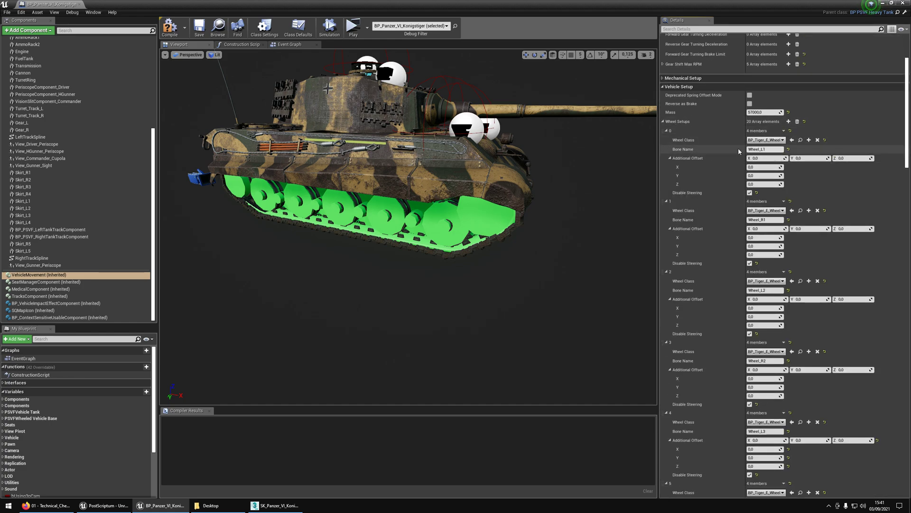
Check the bone names of the first wheel entries for the alternating order of left and right wheels
left_click(760, 184)
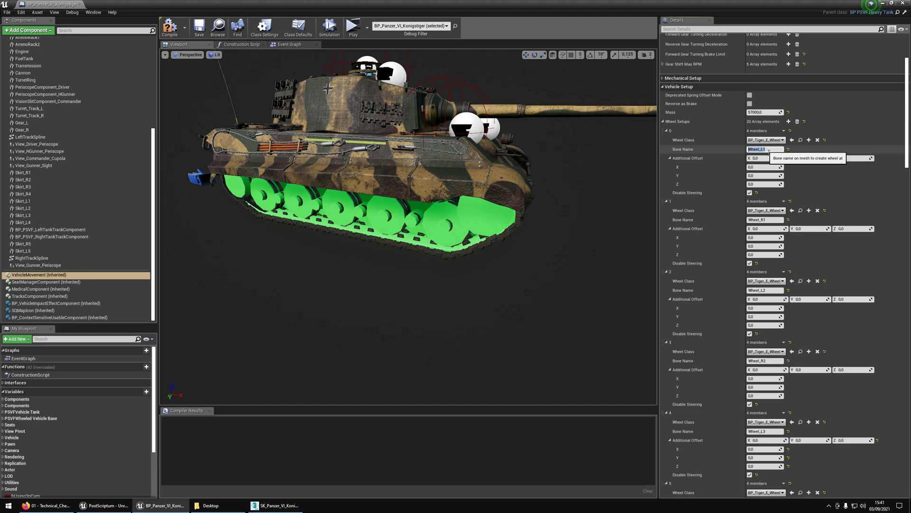
left_click(764, 220)
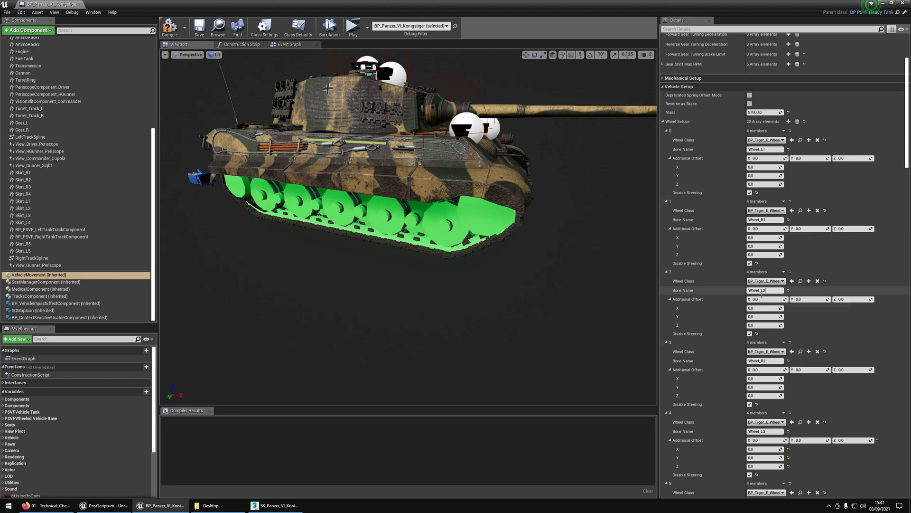
left_click(761, 431)
scroll(726, 452, "up", 2)
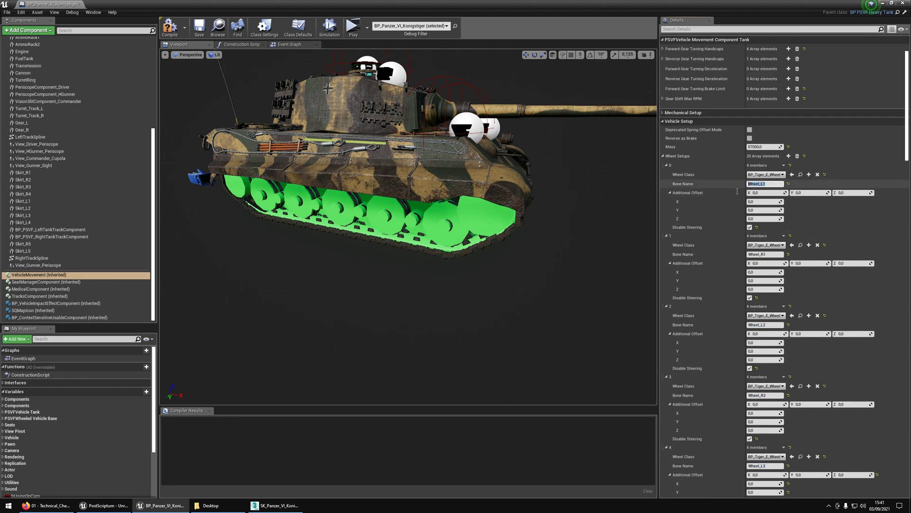
left_click(770, 257)
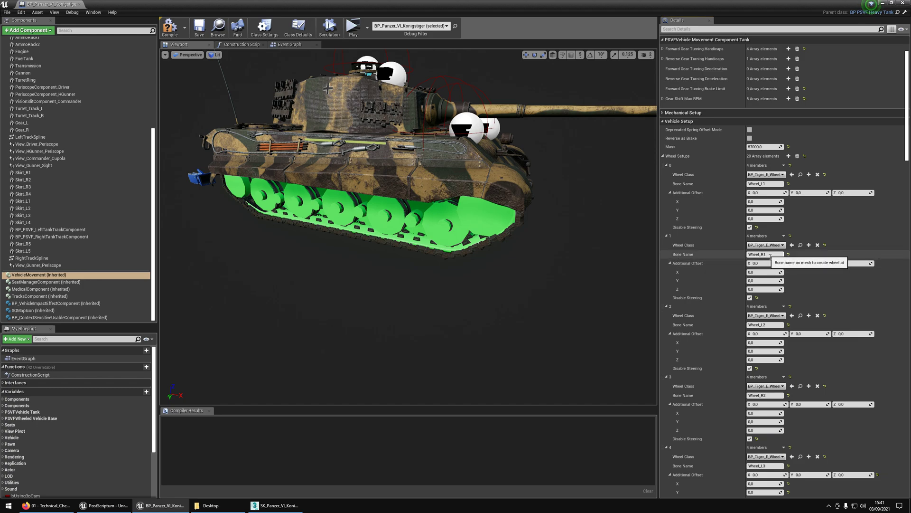
left_click(769, 255)
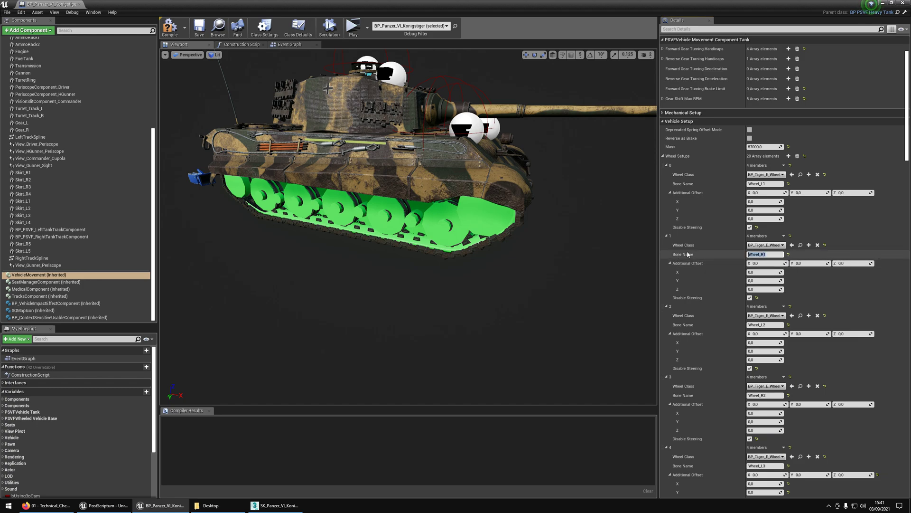
left_click(766, 184)
left_click(765, 255)
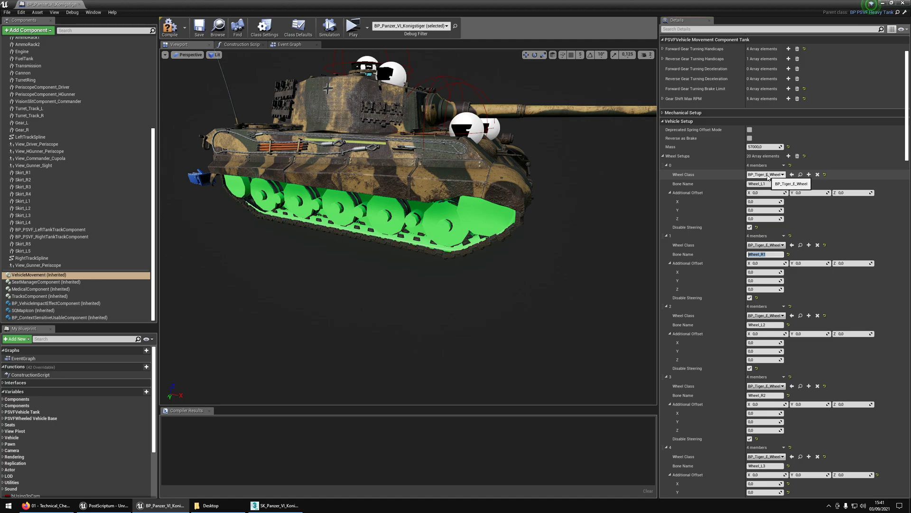
Locate the first wheel entry's class BP_Tiger_E_Wheel among the assets, open it to inspect its Shape Radius, and close it
left_click(800, 175)
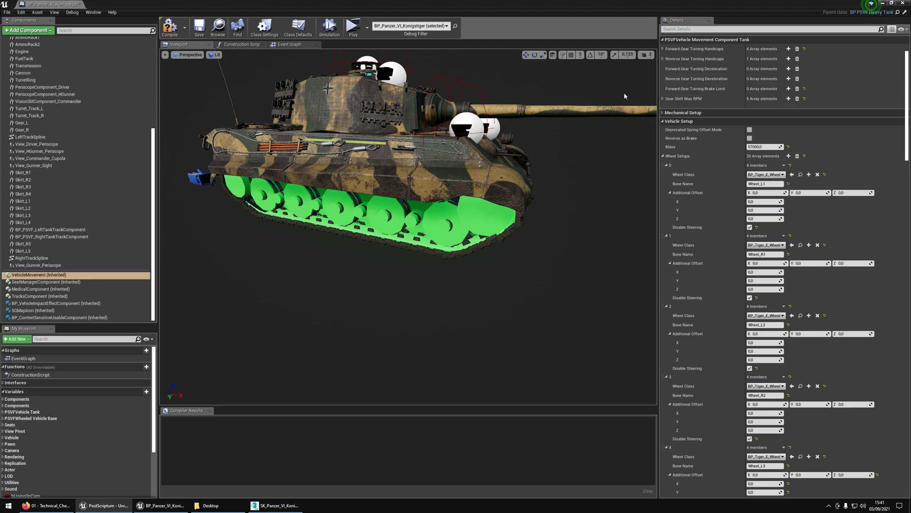
left_click_drag(536, 5, 512, 58)
left_click(503, 423)
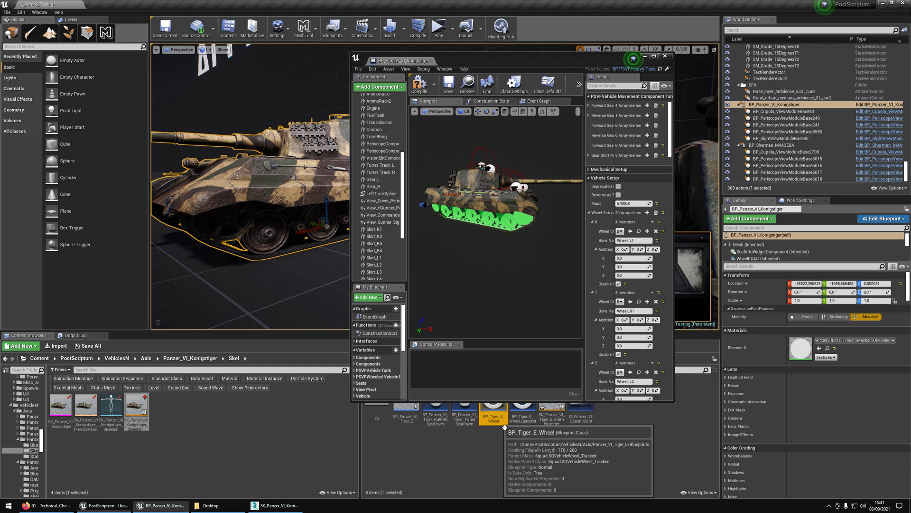
double_click(504, 426)
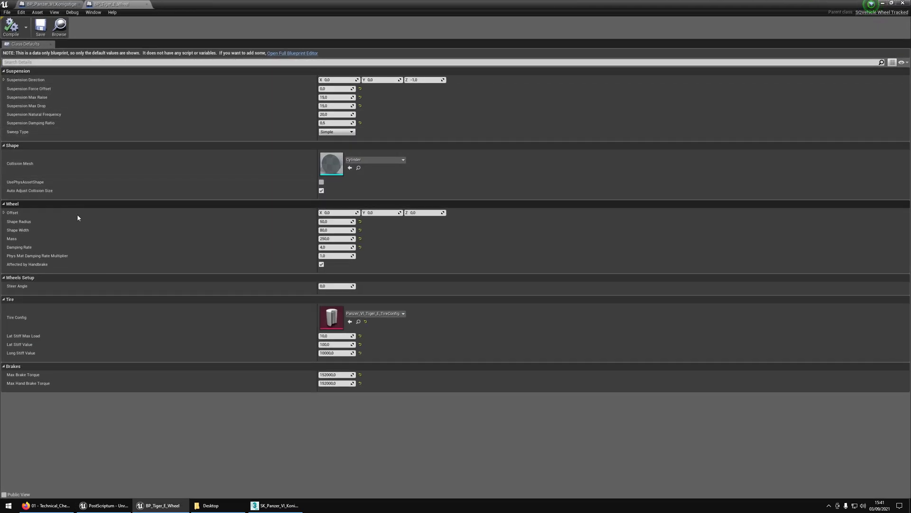
left_click(335, 222)
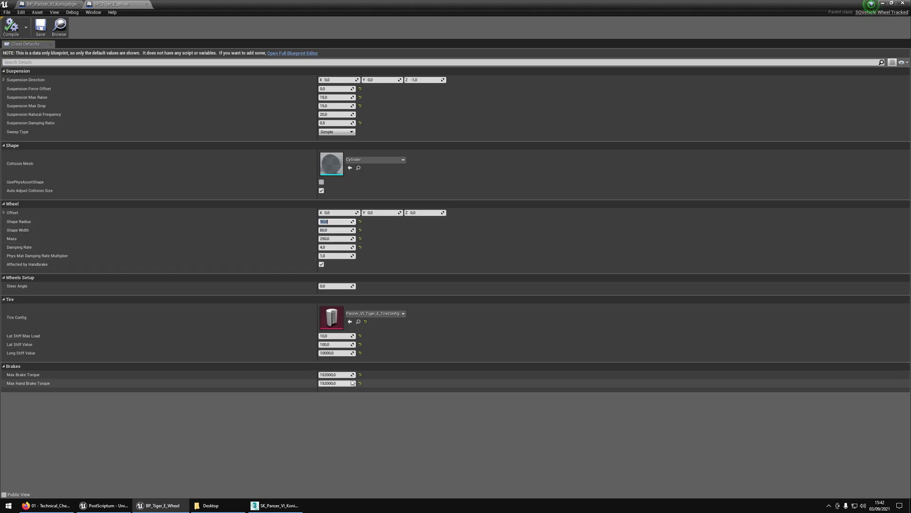
middle_click(112, 5)
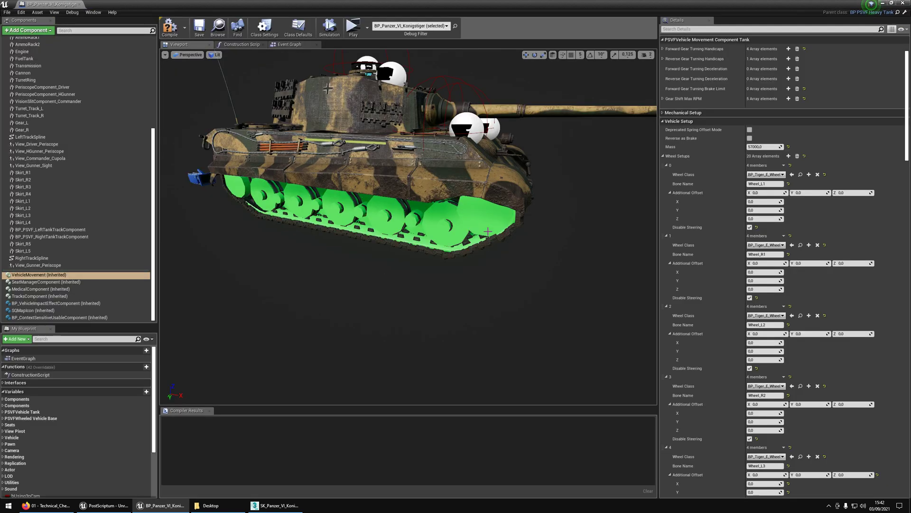
Review the remaining Wheel Setups entries, checking the wheel classes and bone names of the rear and front wheels
scroll(776, 281, "down", 3)
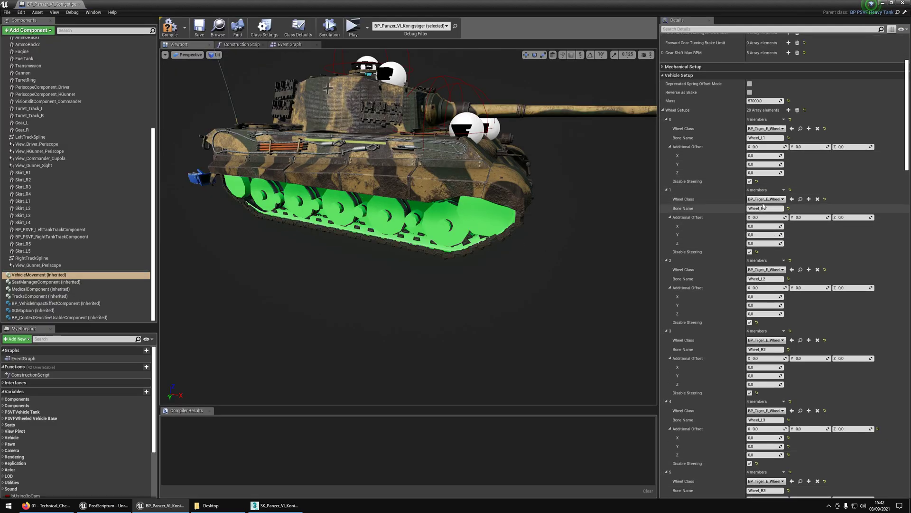
scroll(776, 281, "down", 14)
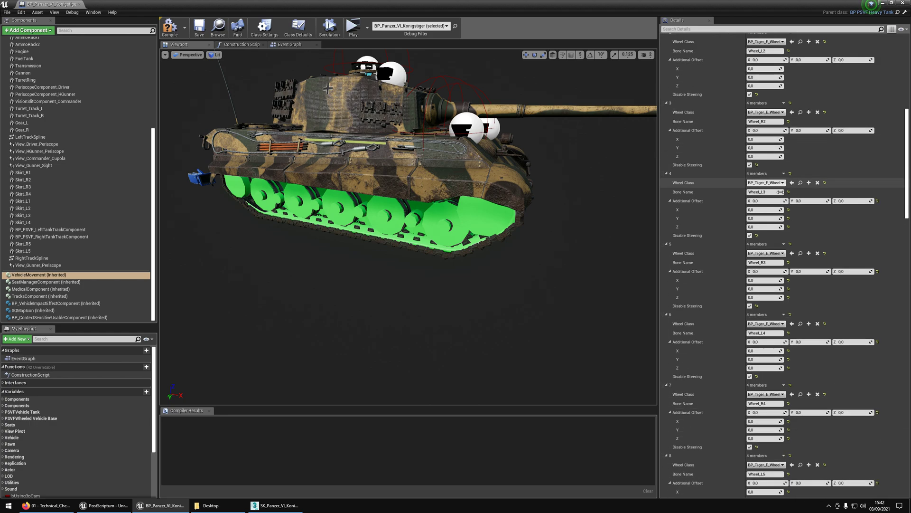
scroll(779, 188, "down", 17)
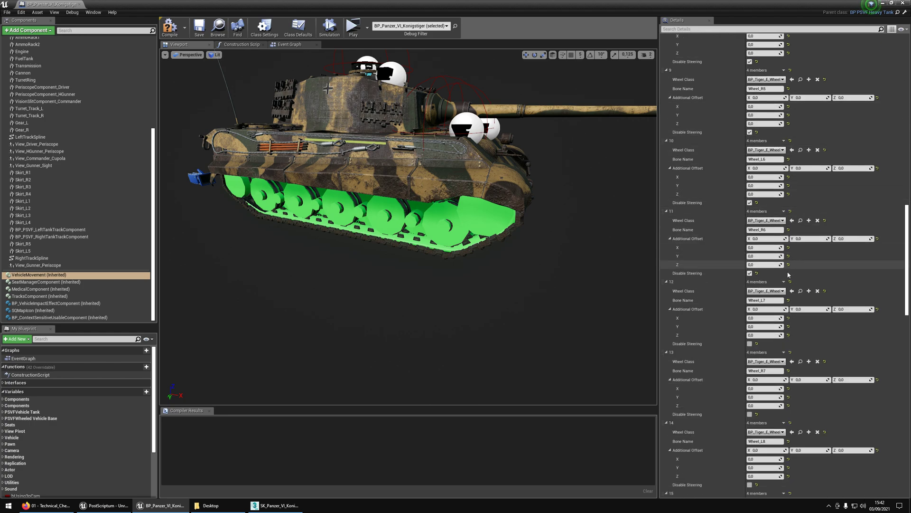
scroll(785, 330, "down", 11)
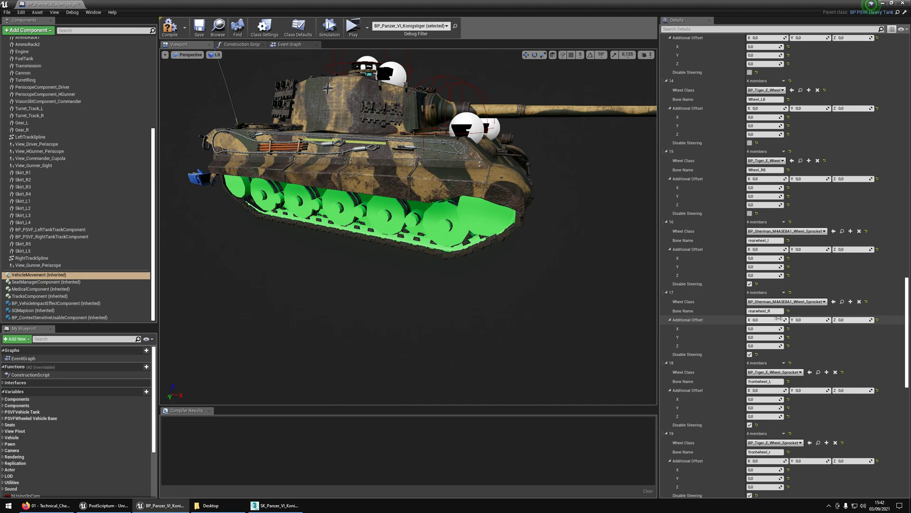
left_click(764, 241)
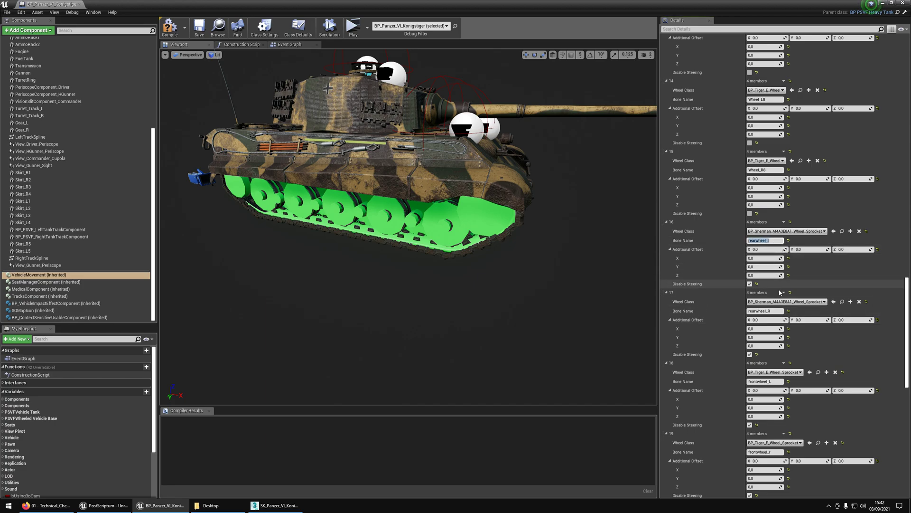
scroll(776, 313, "down", 3)
left_click(776, 313)
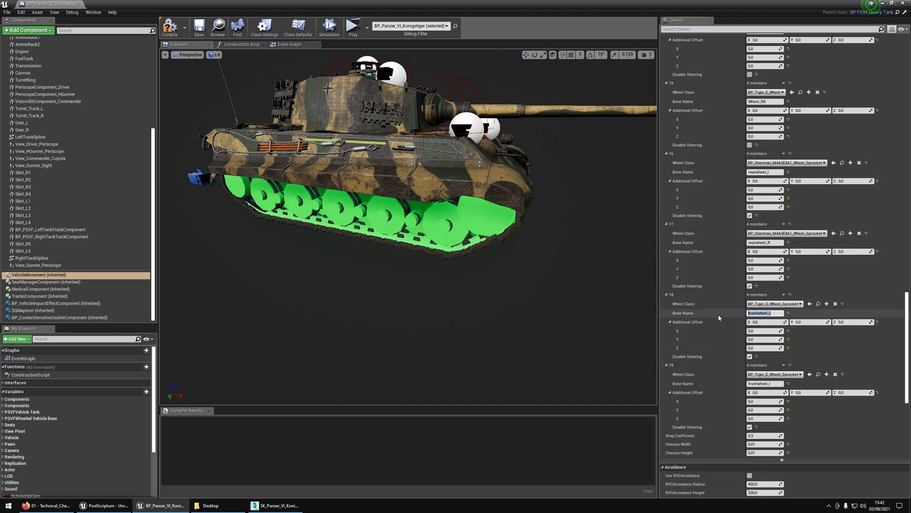
left_click(772, 384)
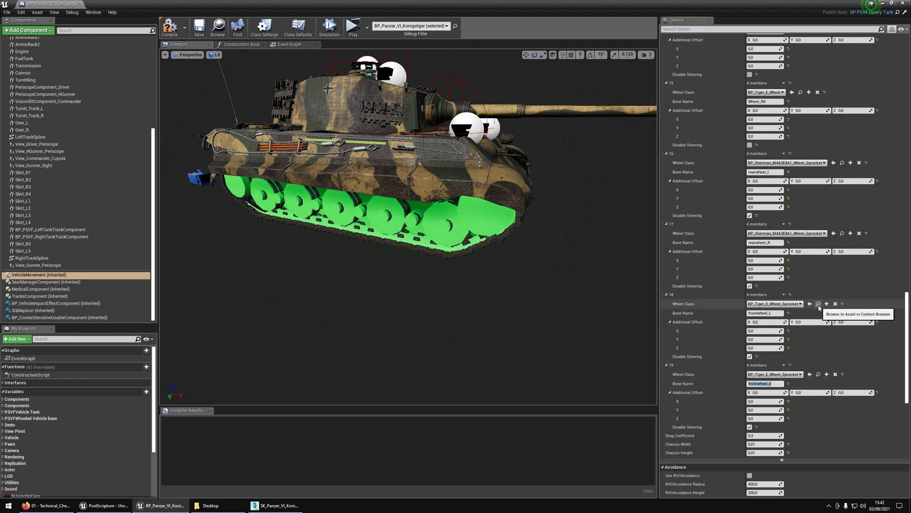
scroll(819, 308, "down", 3)
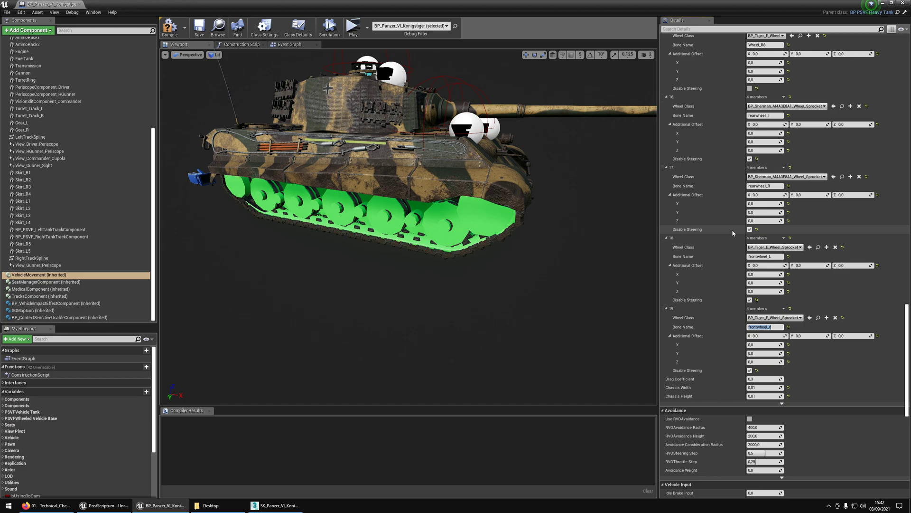
scroll(826, 249, "down", 4)
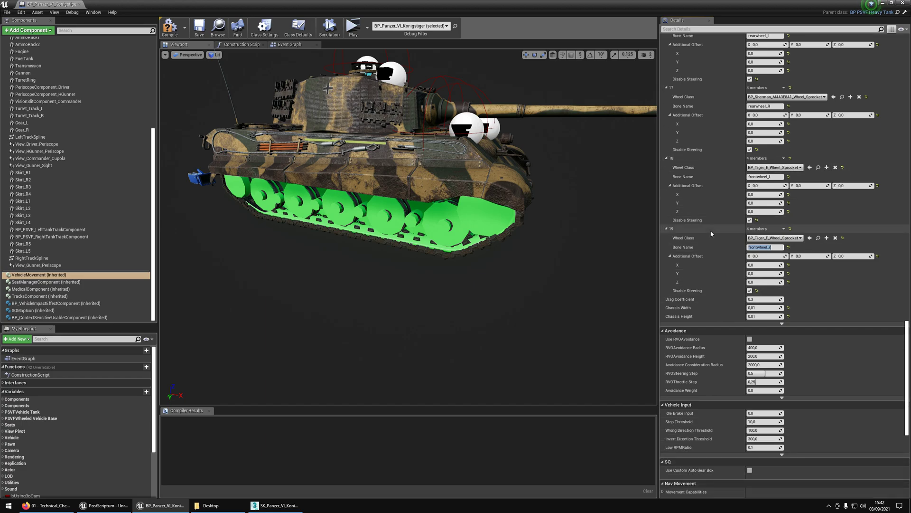
Close the Konigstiger blueprint and return to the technical checklist to read the remaining wheel entries and the physics asset entry
key("alt+F4")
key("alt+Tab")
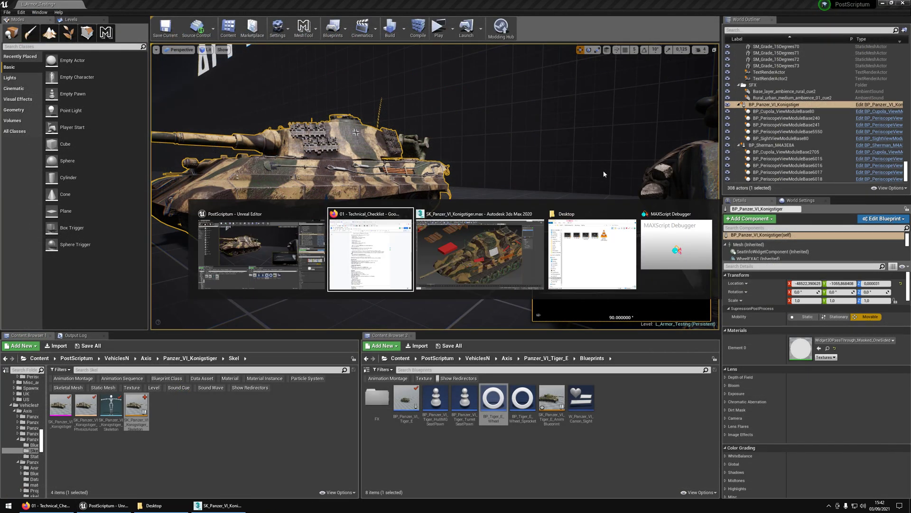
left_click_drag(485, 223, 724, 243)
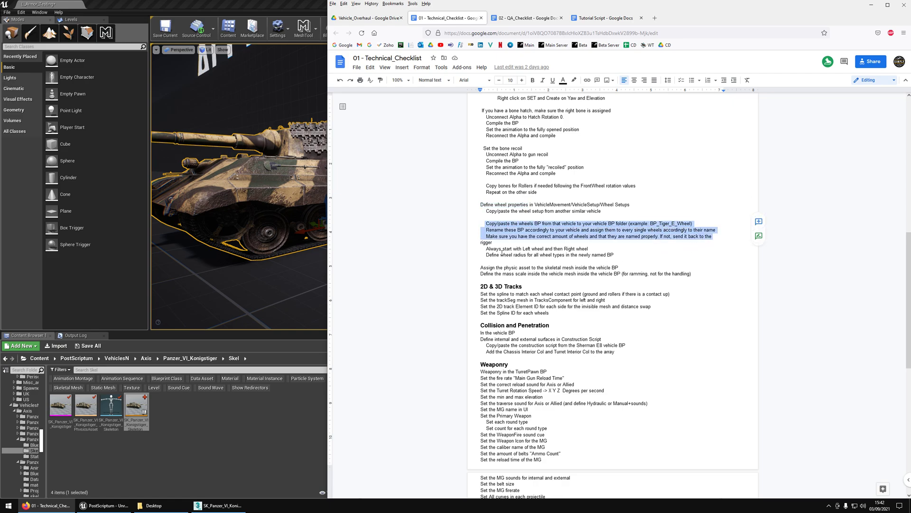
left_click_drag(488, 249, 541, 250)
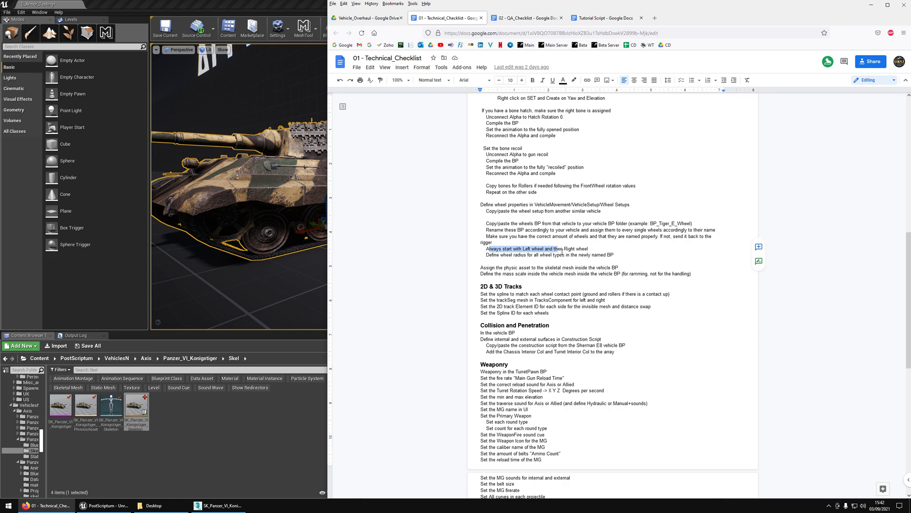
scroll(463, 180, "down", 5)
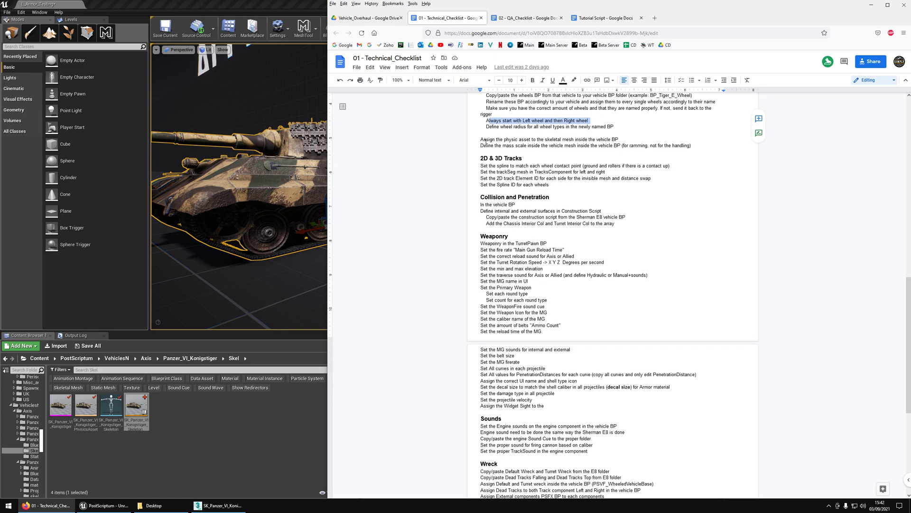
left_click_drag(485, 140, 518, 140)
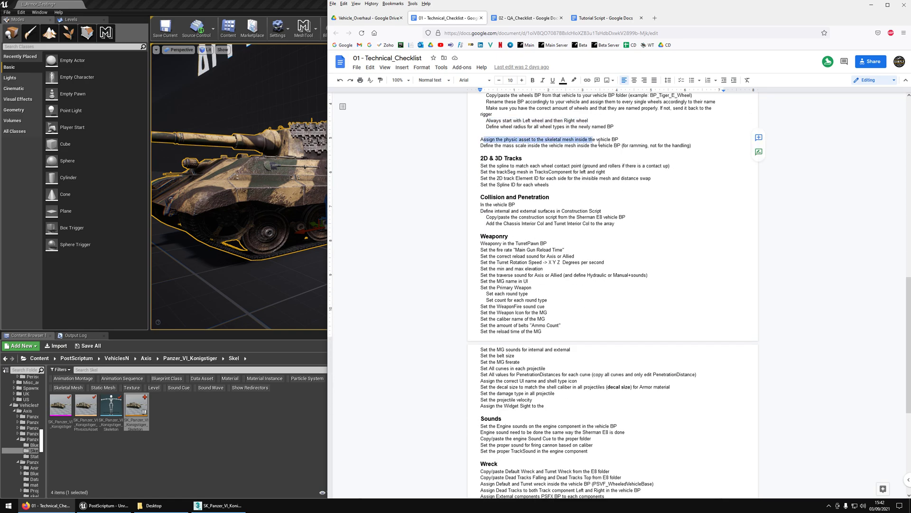
Open the Konigstiger's vehicle blueprint from the level and look through its Mesh component's physics and collision settings
left_click(323, 203)
right_click(301, 154)
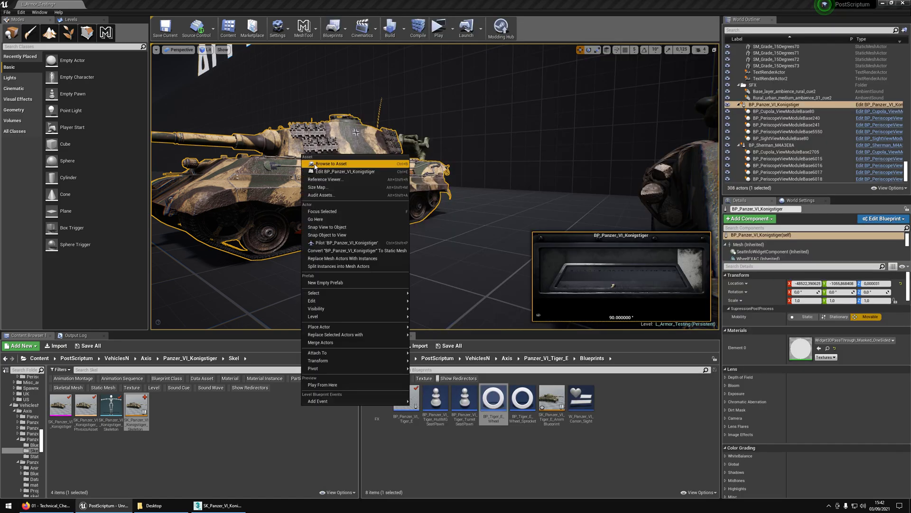
left_click(328, 160)
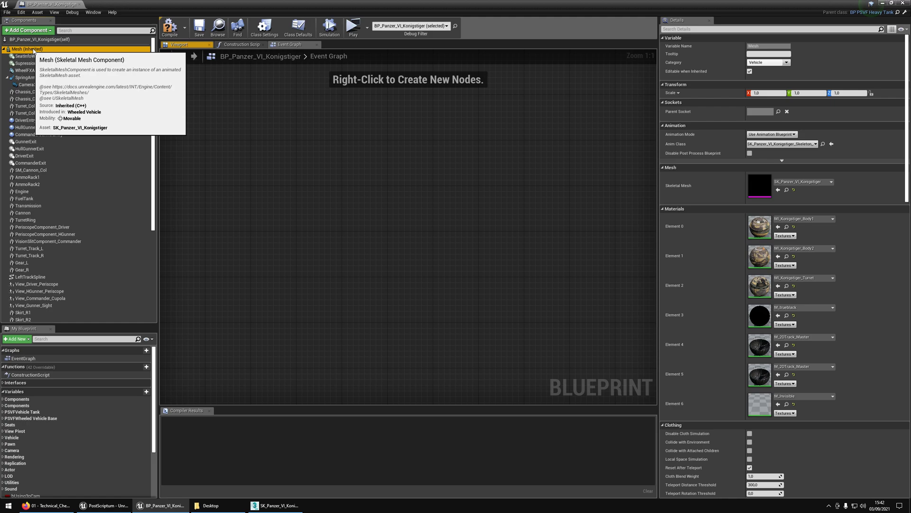
left_click(691, 208)
left_click(689, 217)
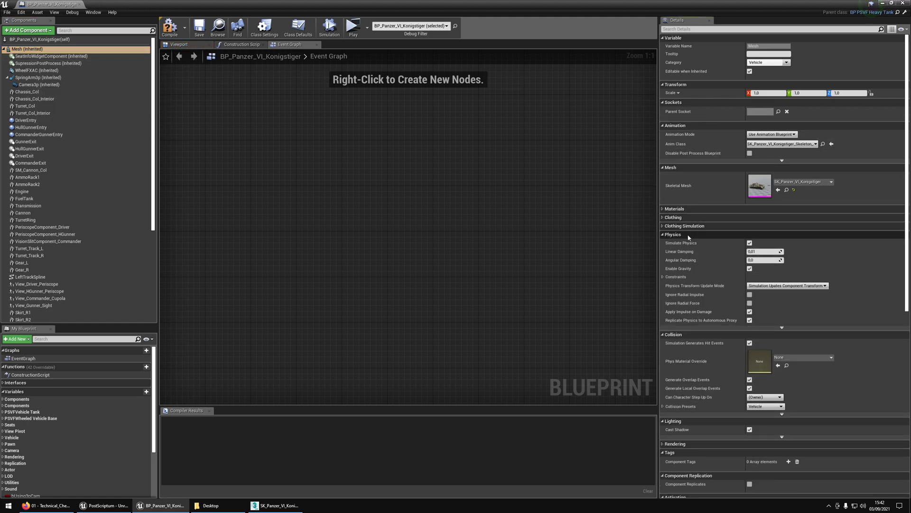
left_click(690, 235)
left_click(689, 235)
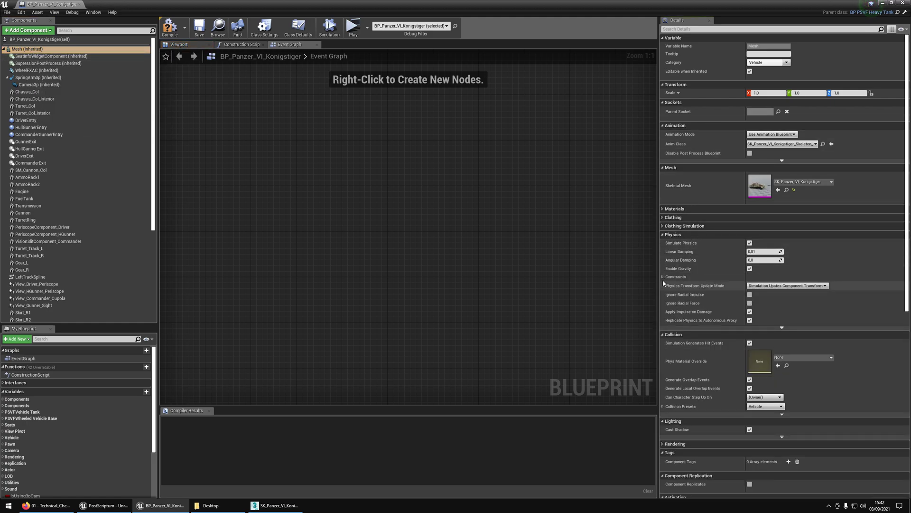
scroll(664, 283, "down", 10)
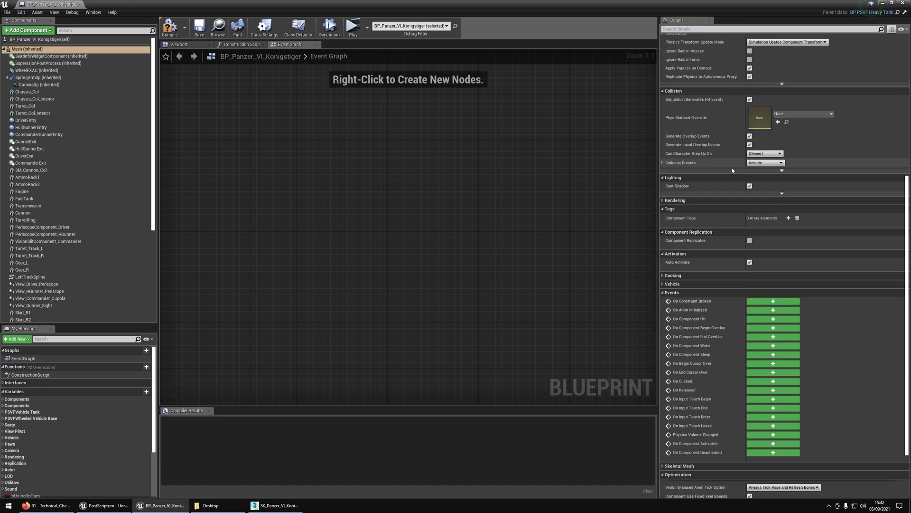
scroll(732, 170, "up", 7)
Open the skeletal mesh SK_Panzer_VI_Konigstiger from the Mesh component and check the physics asset in its Physics settings
double_click(760, 114)
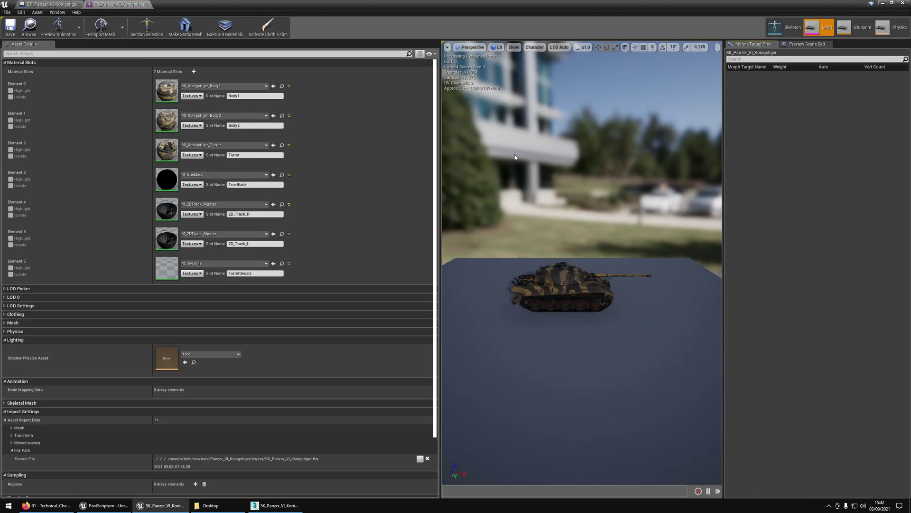
left_click(47, 62)
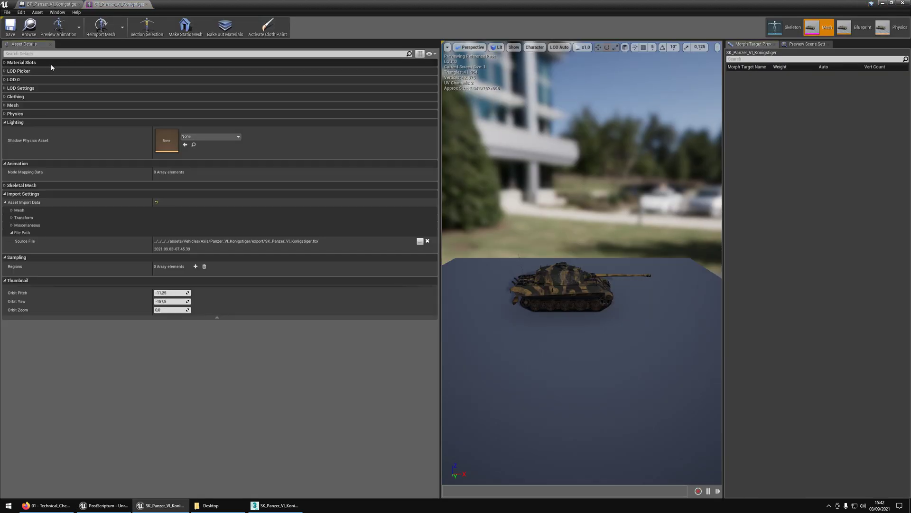
left_click(27, 117)
Return to the technical checklist and read the entry about defining the mass scale for ramming inside the vehicle BP
key("alt+Tab")
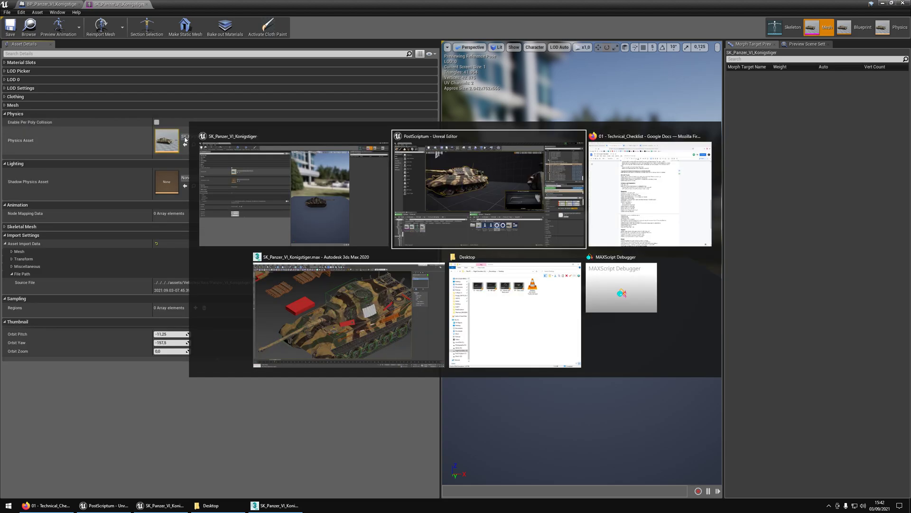
key("alt+Tab")
mouse_move(480, 145)
left_mouse_down()
mouse_move(693, 148)
mouse_move(489, 140)
mouse_move(496, 146)
left_mouse_up()
left_click(694, 147)
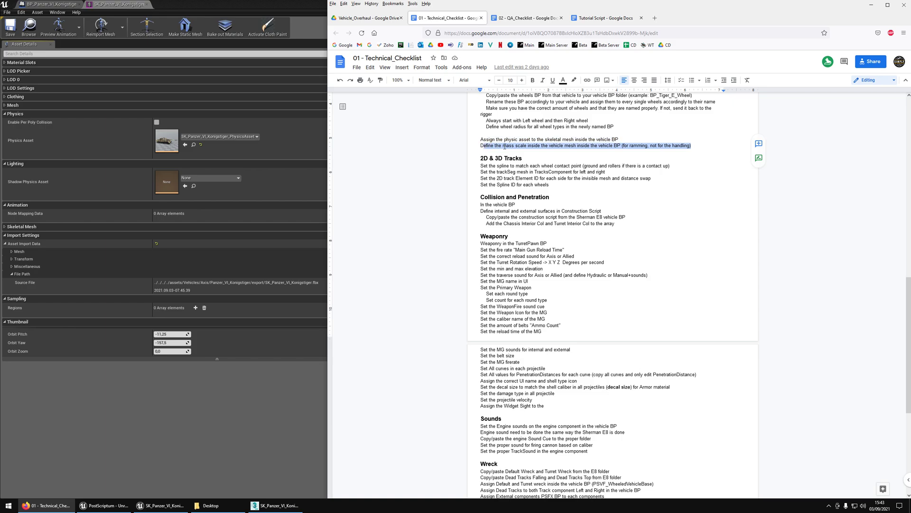
left_click(504, 147)
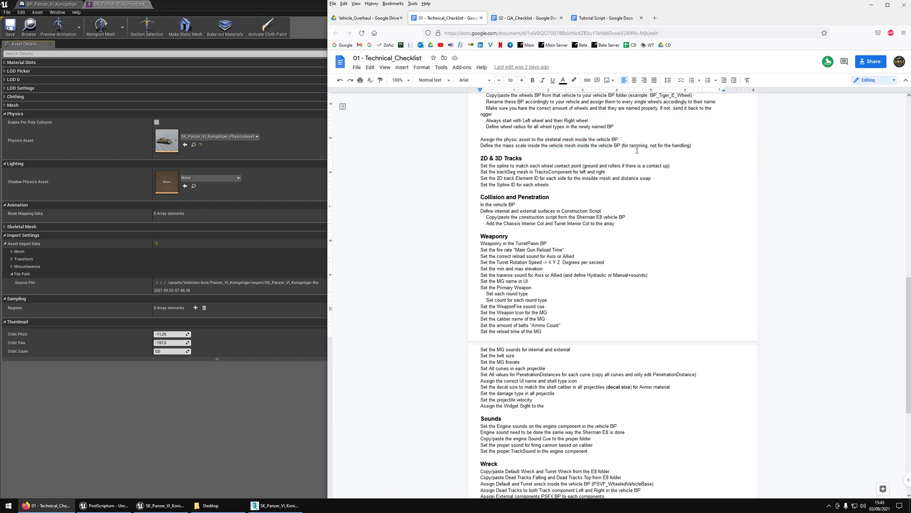
left_click_drag(659, 148, 627, 149)
left_click_drag(481, 147, 651, 149)
Close the skeletal mesh editor and show the vehicle blueprint's own Default settings with the Seats section collapsed
left_click(224, 352)
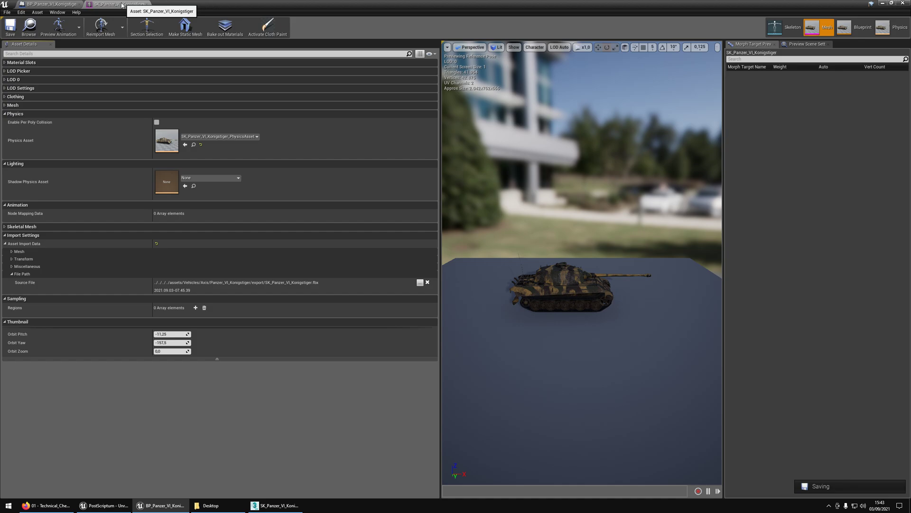
left_click(146, 5)
left_click(38, 40)
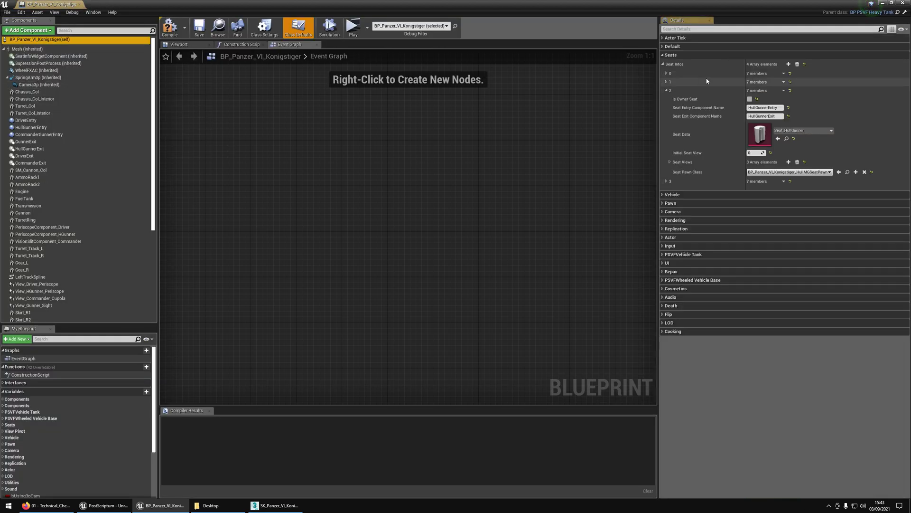
left_click(669, 55)
left_click(666, 47)
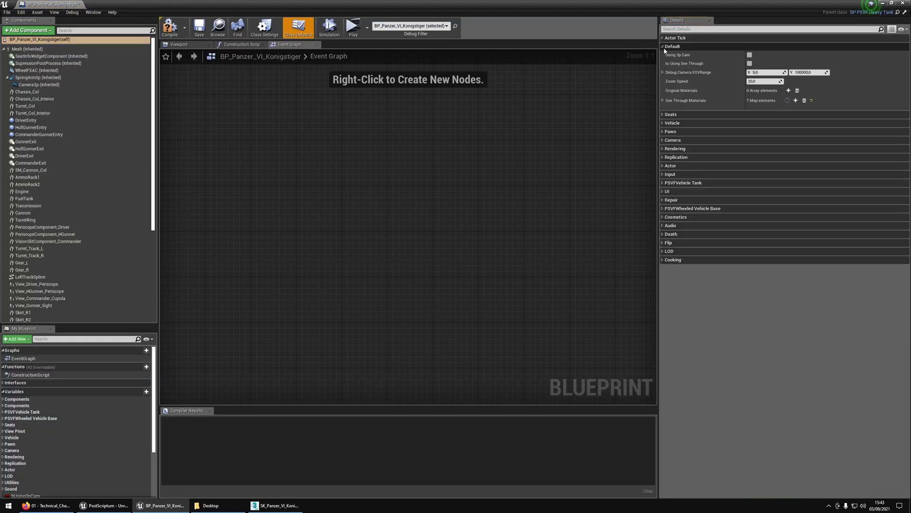
Search the vehicle blueprint's own details for "mas" and for "wei", clearing the search after each term
left_click(680, 29)
type("mas")
key("BackSpace")
key("BackSpace")
key("BackSpace")
key("BackSpace")
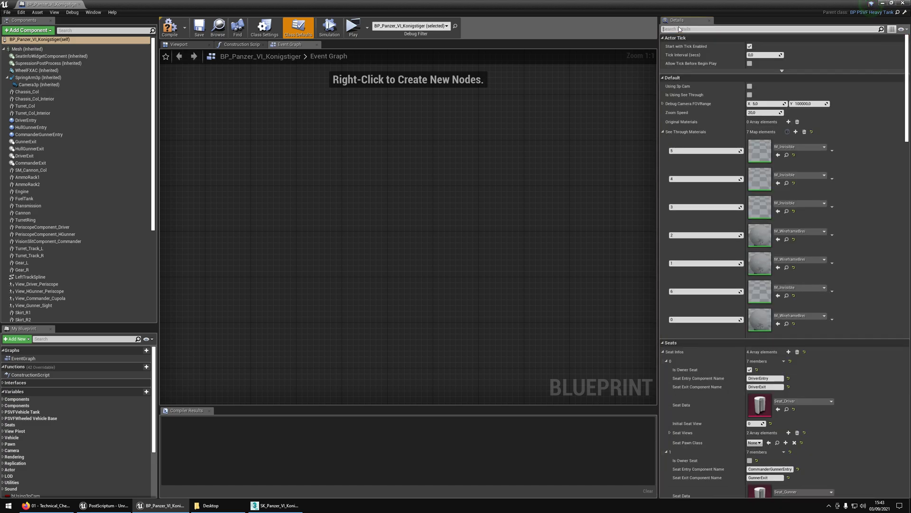
type("wei")
key("BackSpace")
key("BackSpace")
key("BackSpace")
key("BackSpace")
key("BackSpace")
key("BackSpace")
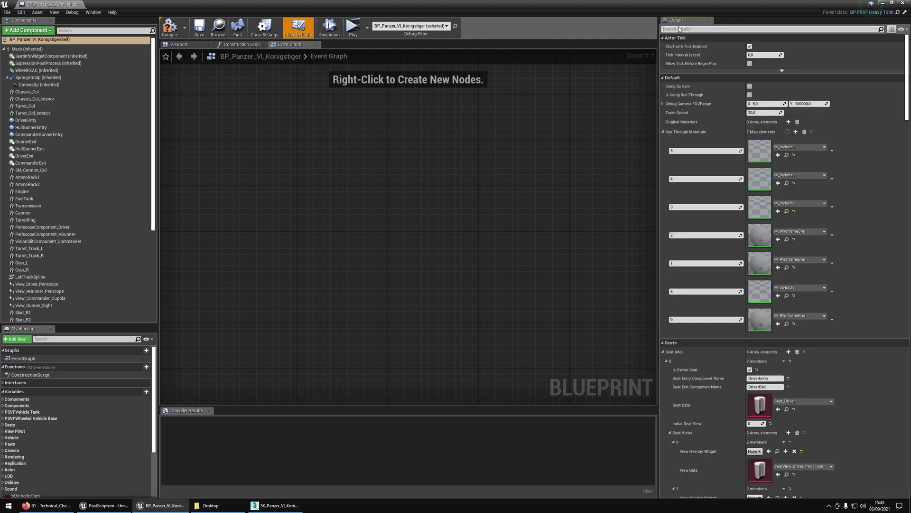
Reread the checklist's mass scale entry and look through all of the Mesh component's settings for a mass option
key("alt+Tab")
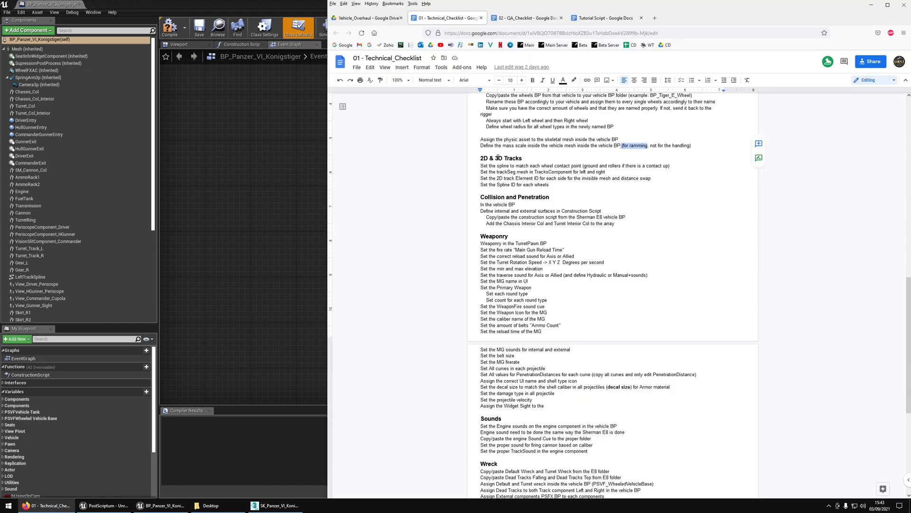
left_click_drag(502, 147, 618, 147)
key("alt+Tab")
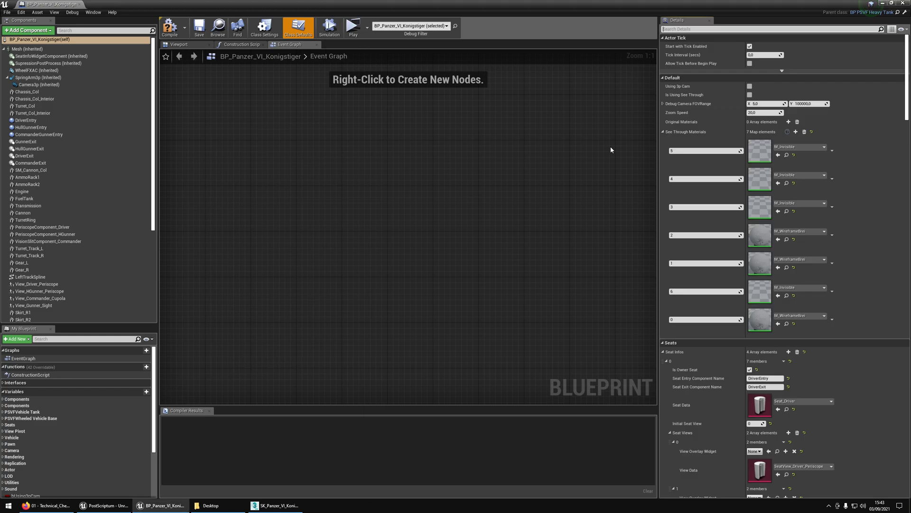
left_click(29, 48)
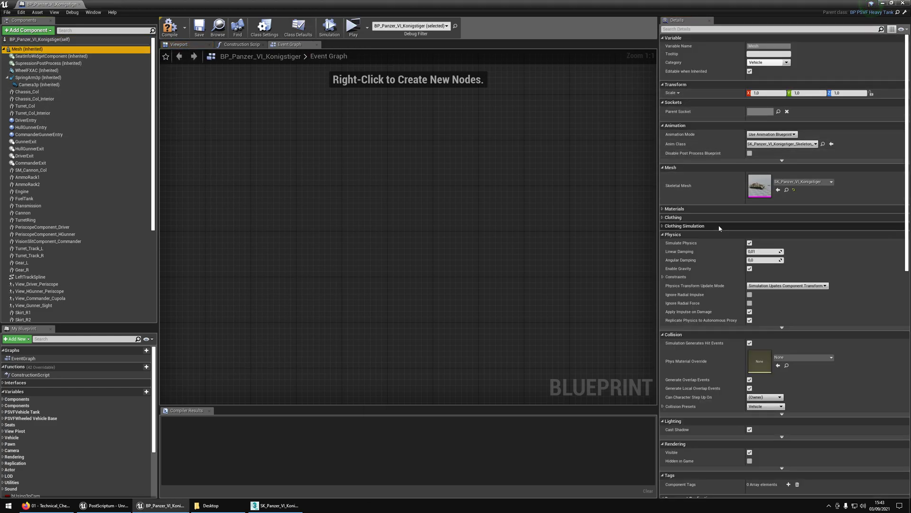
scroll(719, 226, "down", 10)
scroll(719, 225, "down", 3)
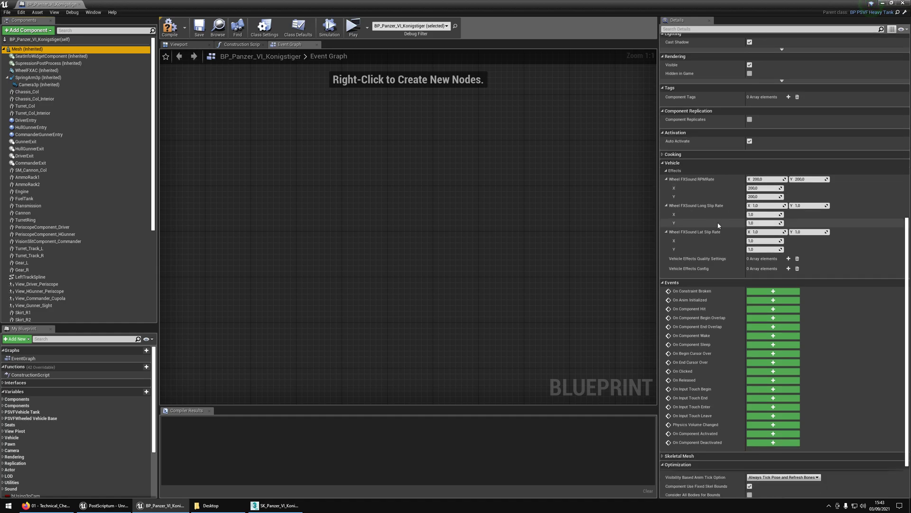
scroll(718, 226, "down", 2)
left_click(667, 113)
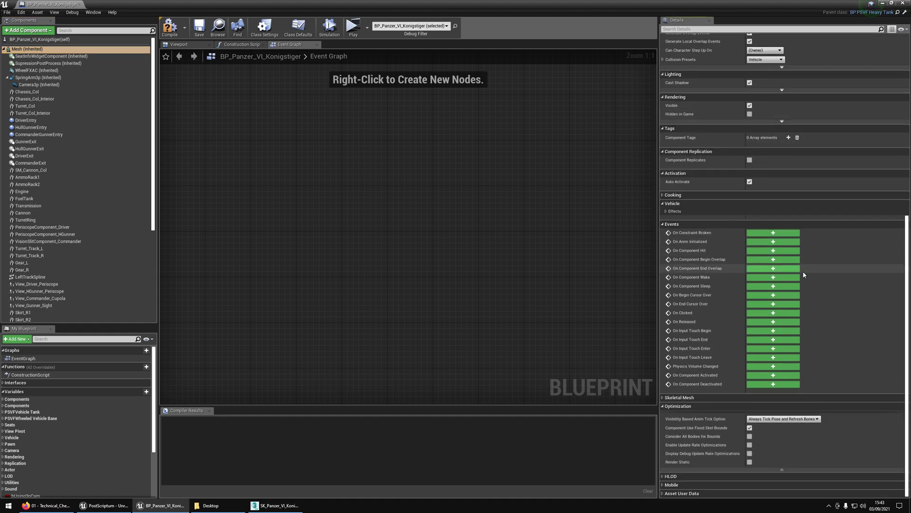
left_click_drag(908, 310, 910, 107)
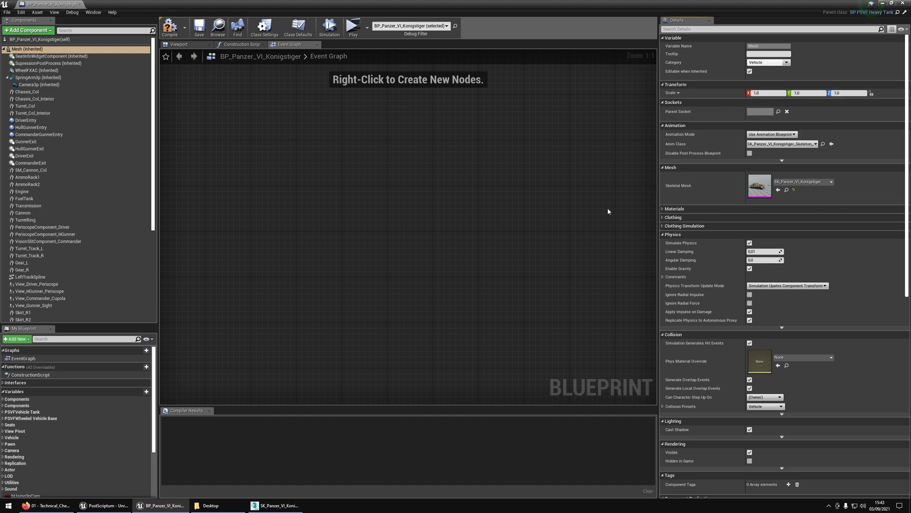
Look through the vehicle blueprint's own settings for a mass option, collapsing Seats, Vehicle, Rendering, Replication, Actor and Input
left_click(38, 40)
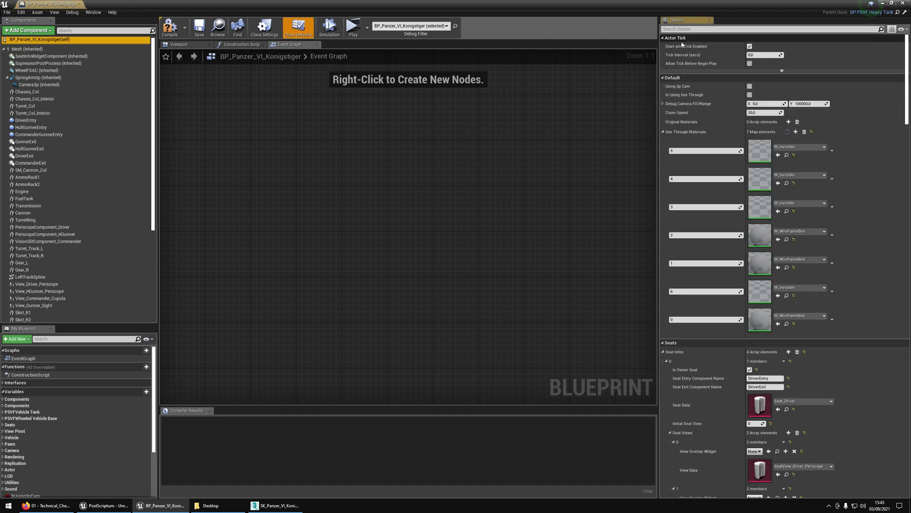
left_click(663, 104)
left_click(663, 149)
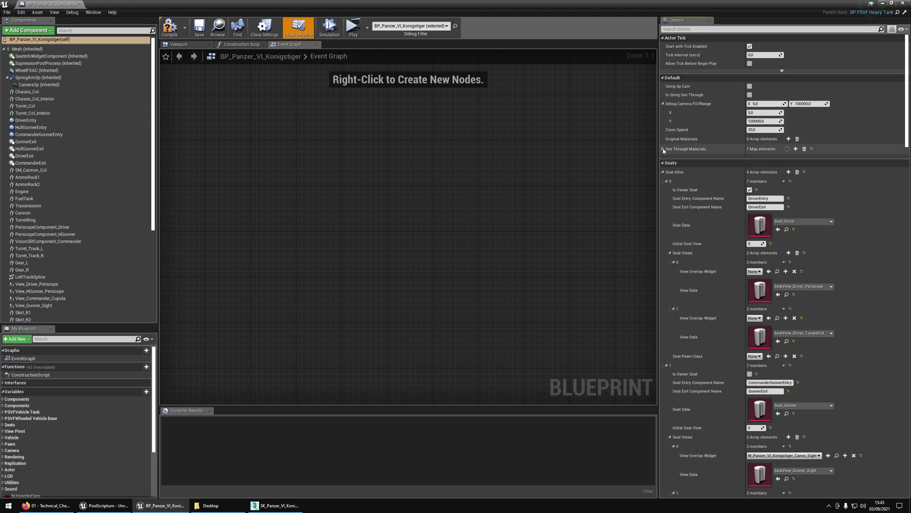
left_click(666, 163)
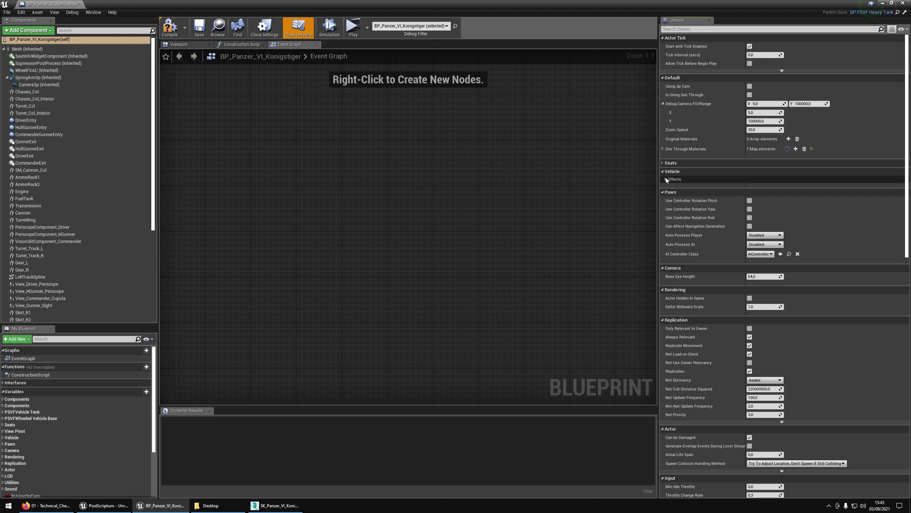
left_click(665, 171)
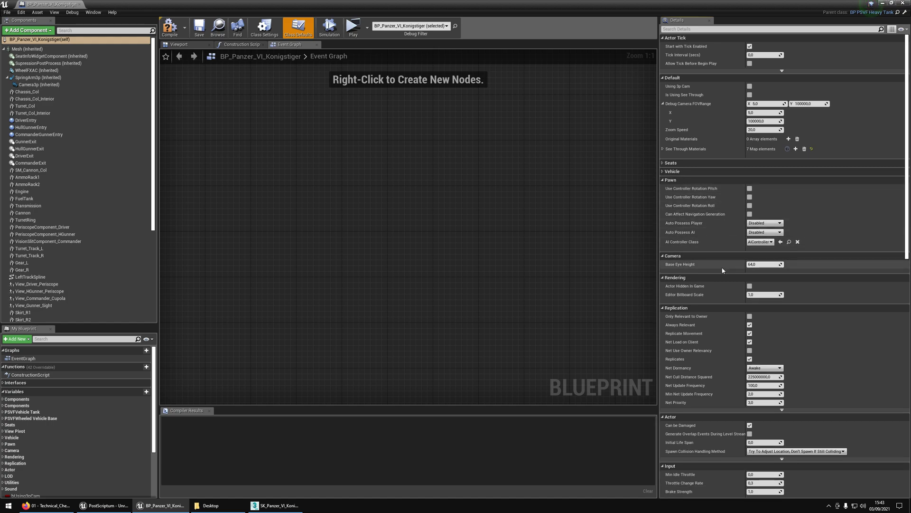
left_click(713, 277)
left_click(711, 286)
left_click(711, 294)
left_click(711, 303)
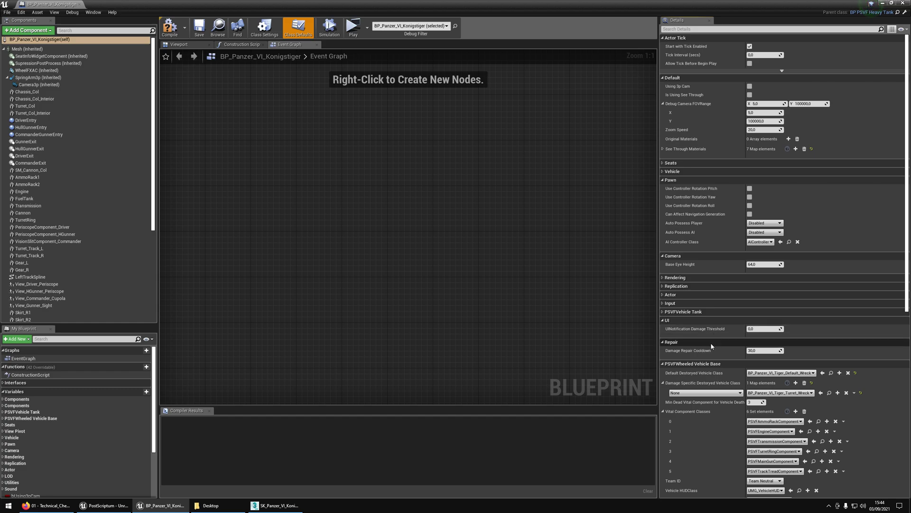
Search the vehicle blueprint's own details for "phy" and for "mass", and clear the search
left_click(684, 31)
type("phy")
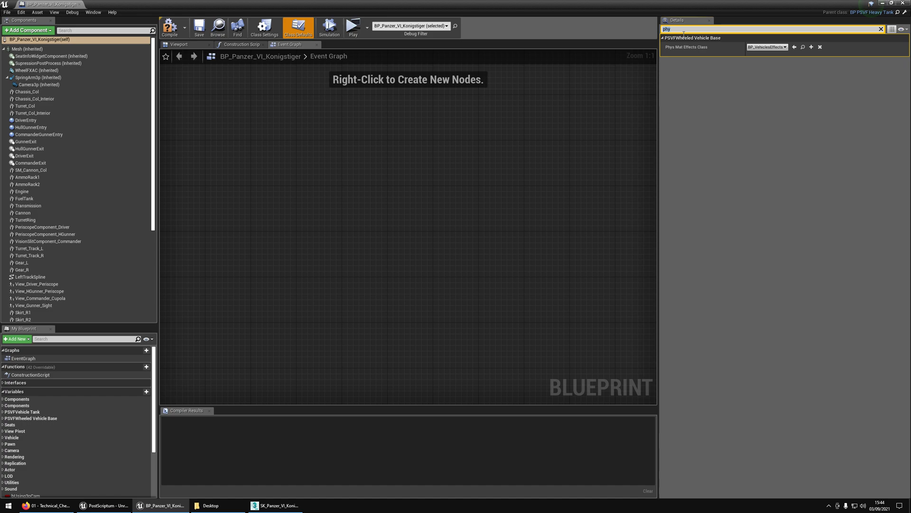
type("mass")
key("Return")
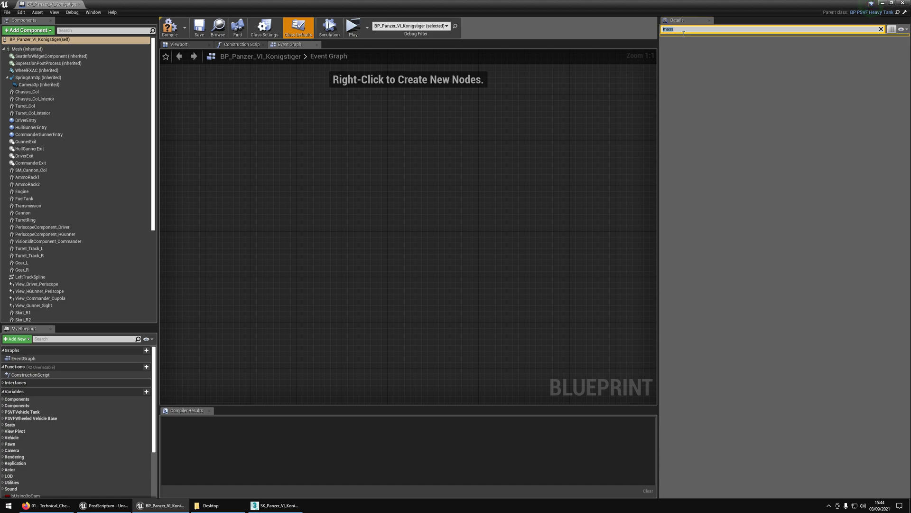
key("BackSpace")
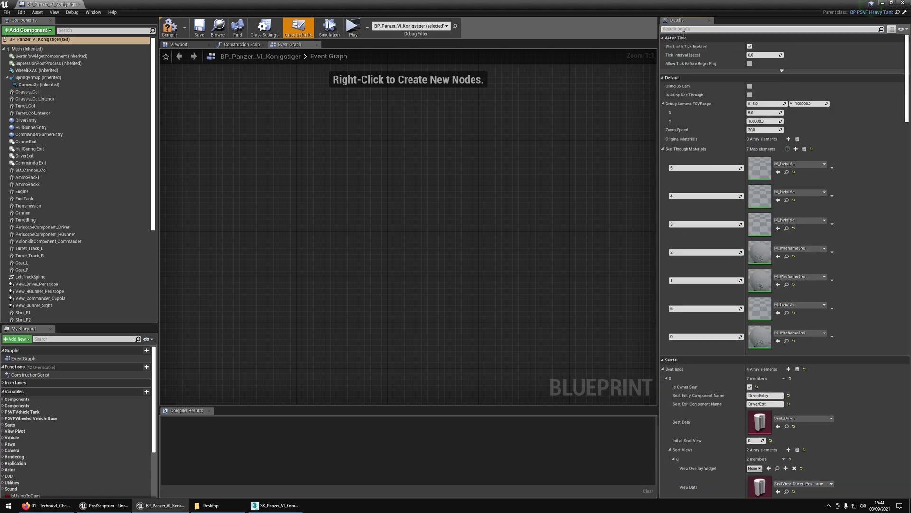
Recheck the mass entry's wording in the checklist, search the vehicle blueprint's details for "scale", and clear the search
key("alt+Tab")
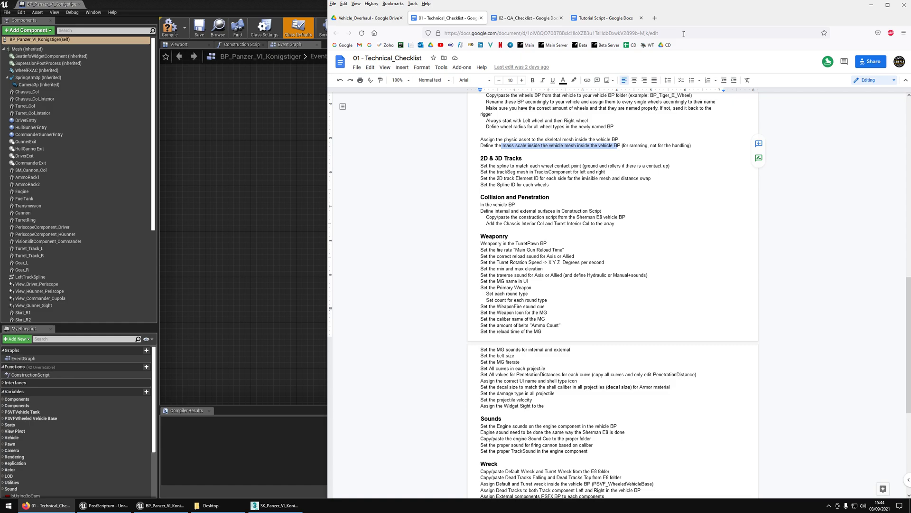
key("alt+Tab")
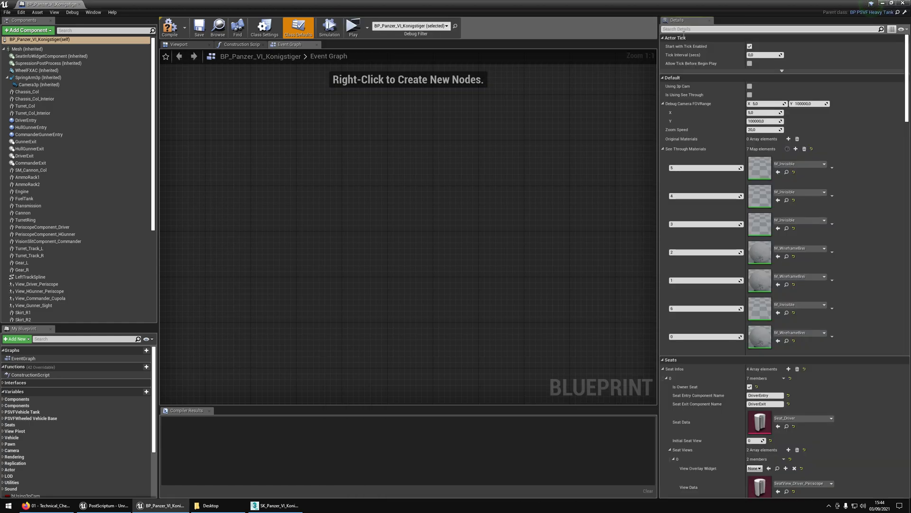
left_click(684, 30)
type("scale")
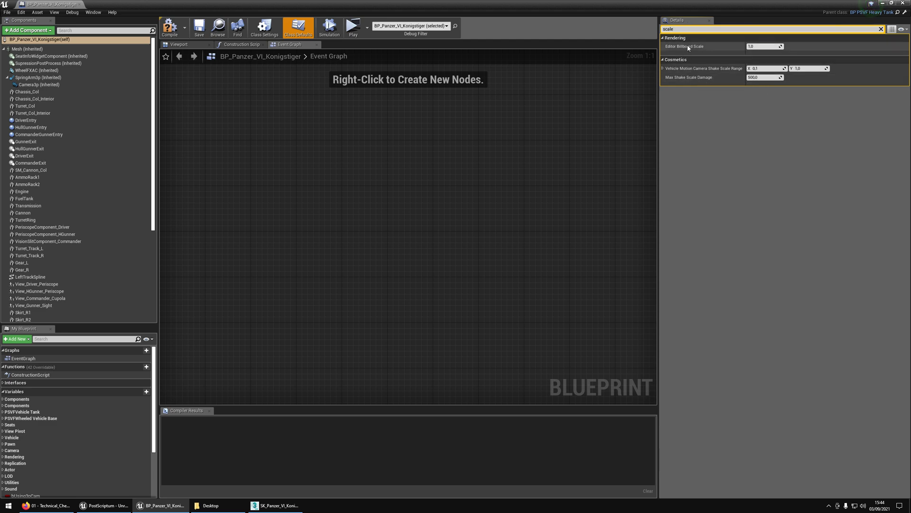
left_click_drag(680, 29, 645, 28)
key("BackSpace")
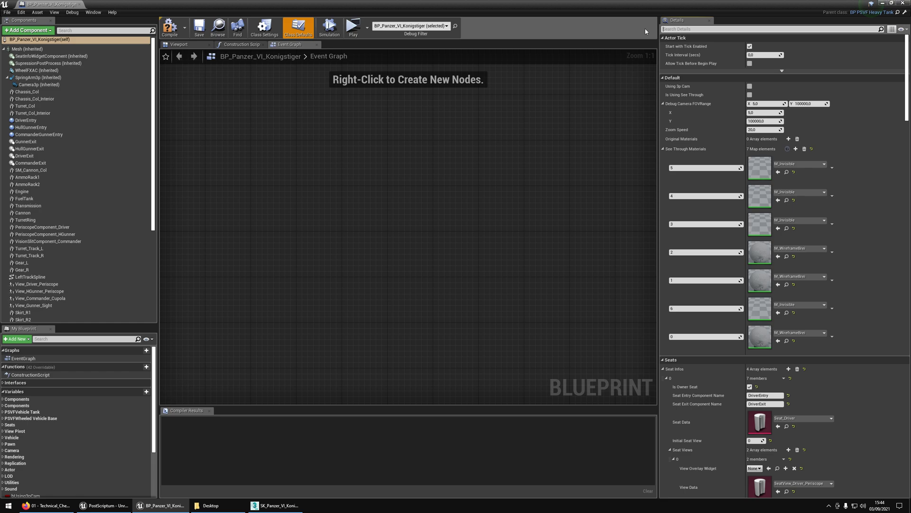